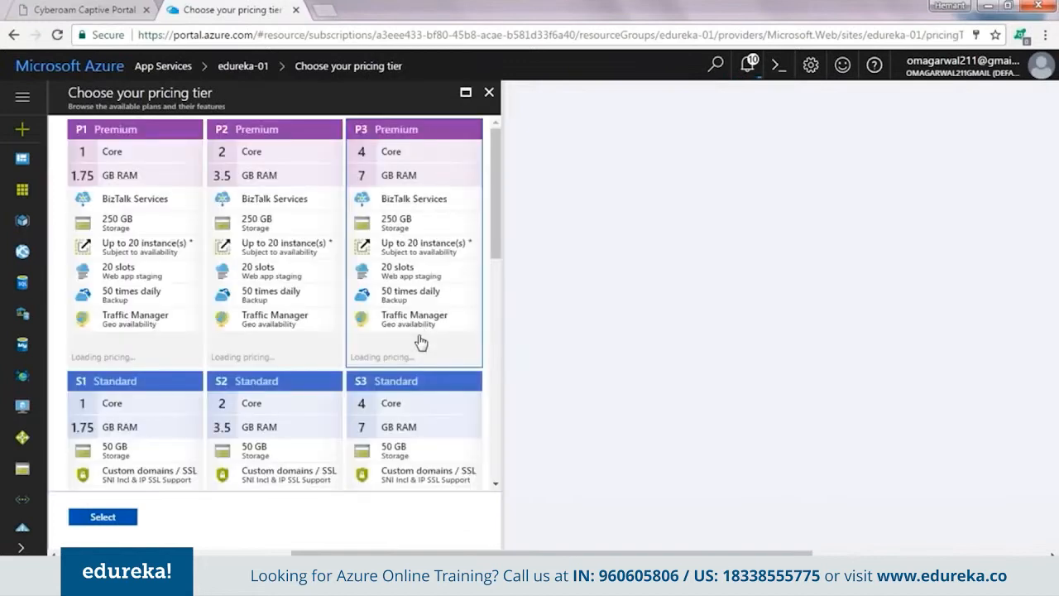
Review the available pricing tiers and examine the edureka-01 plan's scale-out settings for autoscale support
scroll(326, 276, "down", 5)
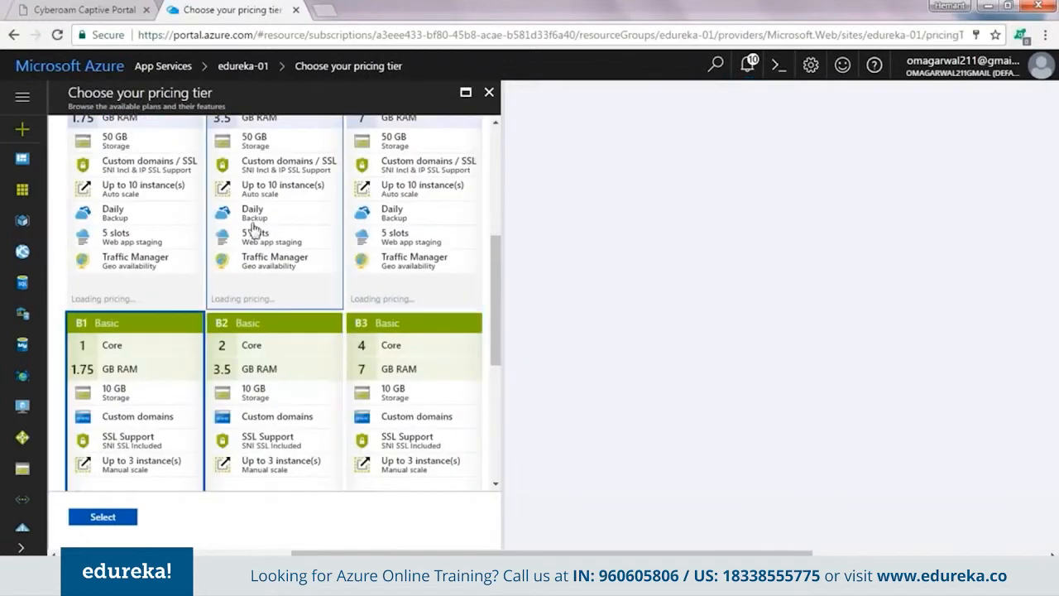
scroll(338, 263, "up", 4)
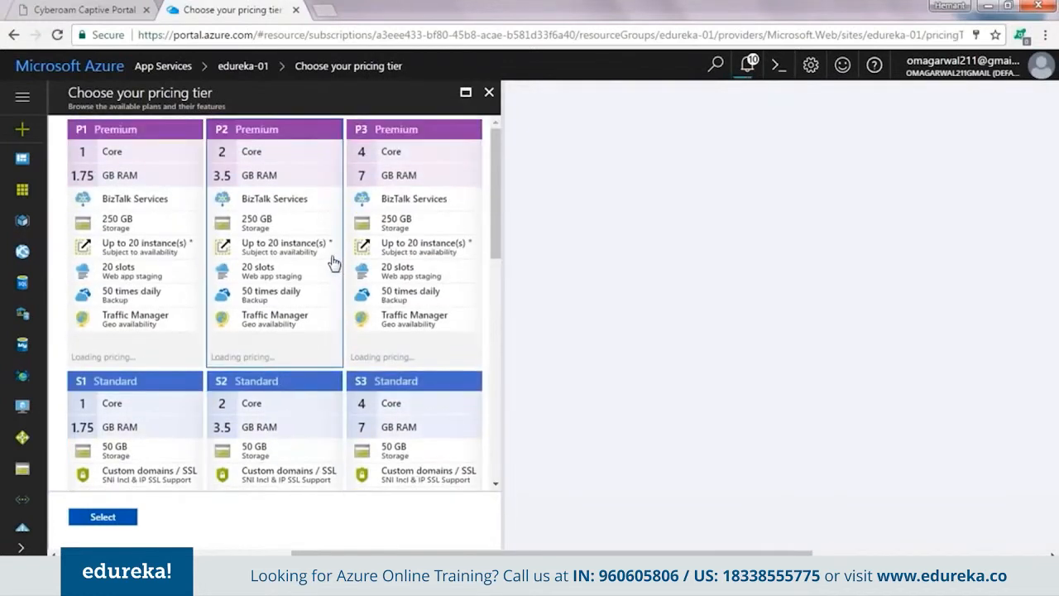
left_click(489, 92)
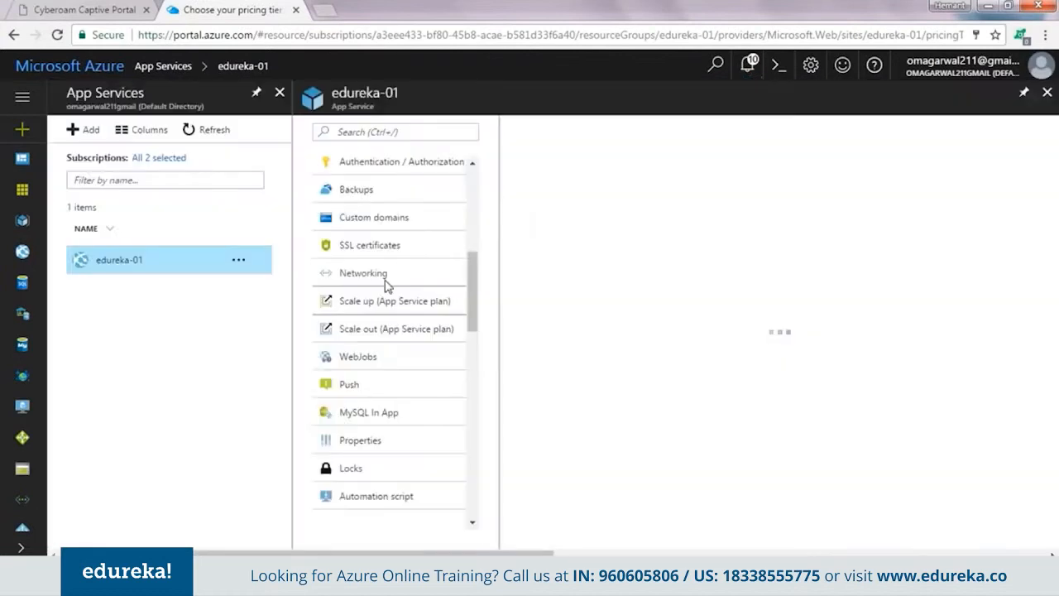
left_click(398, 330)
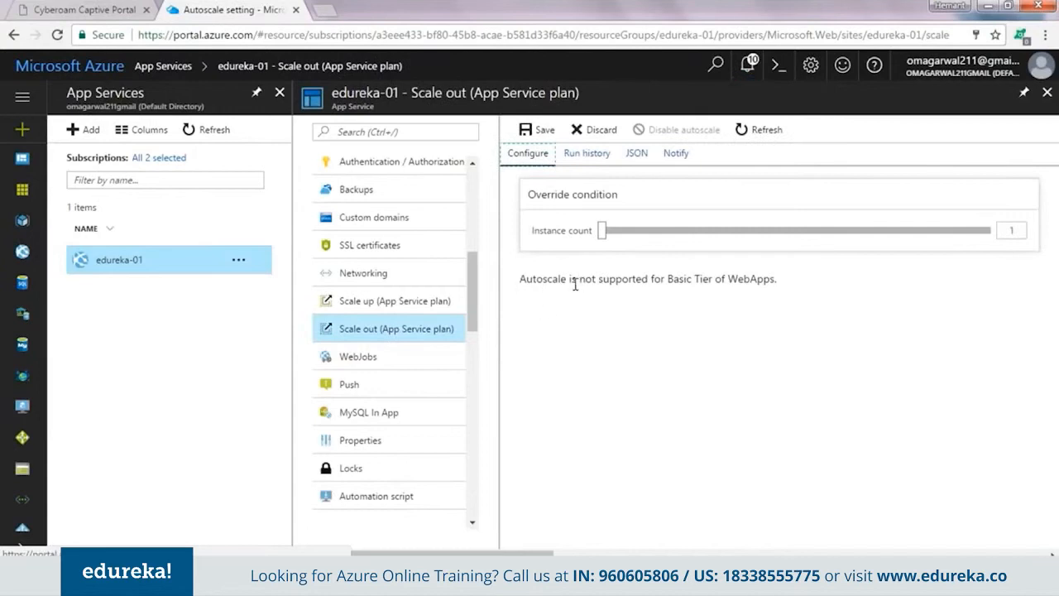
left_click_drag(556, 278, 785, 257)
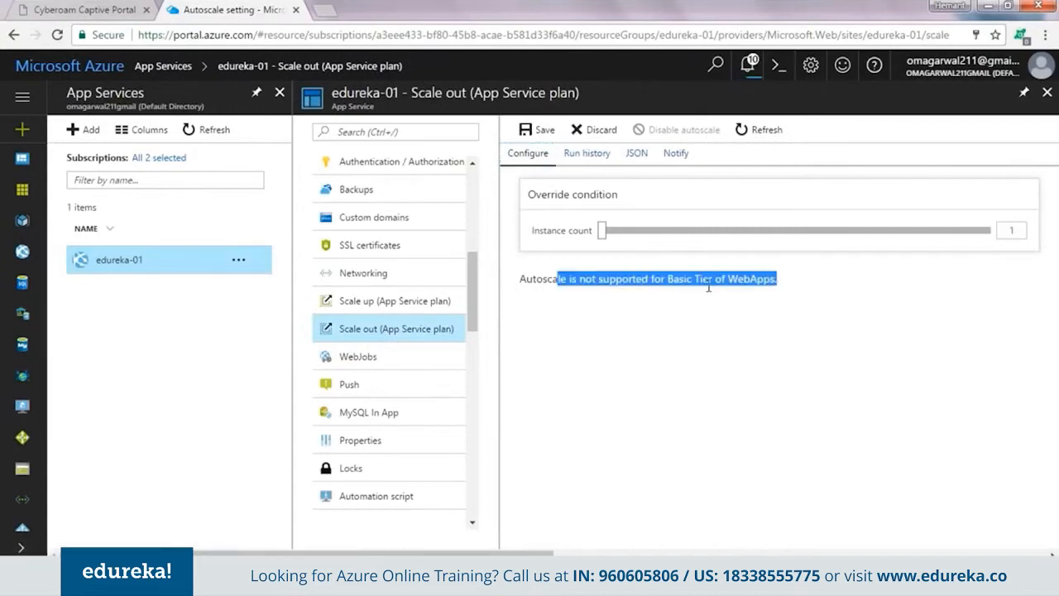
Scale the edureka-01 App Service plan up to the S1 Standard pricing tier
left_click(402, 302)
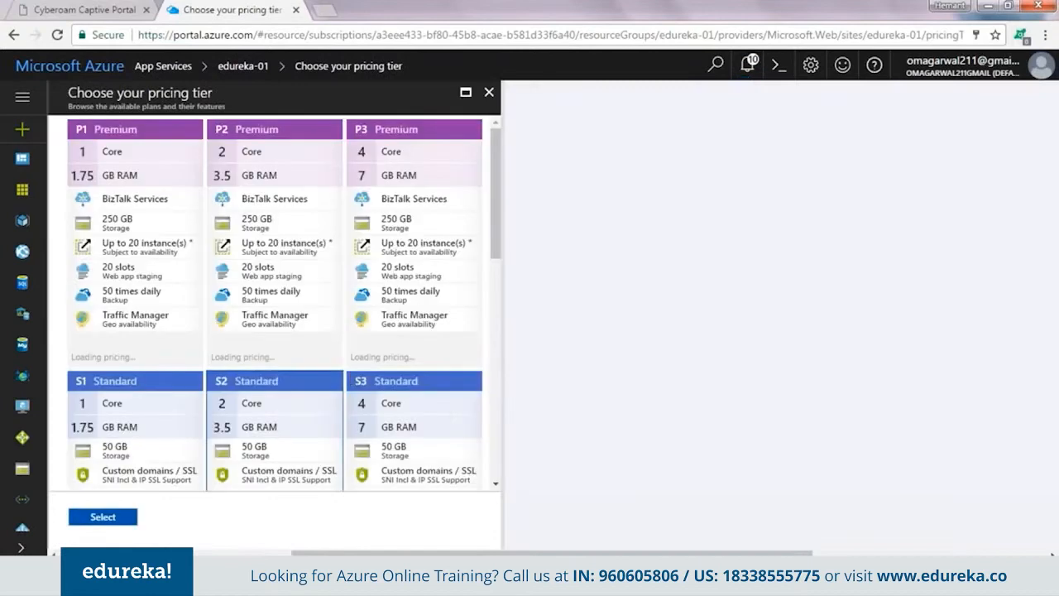
scroll(175, 406, "down", 4)
scroll(174, 398, "up", 2)
left_click(171, 357)
left_click(113, 517)
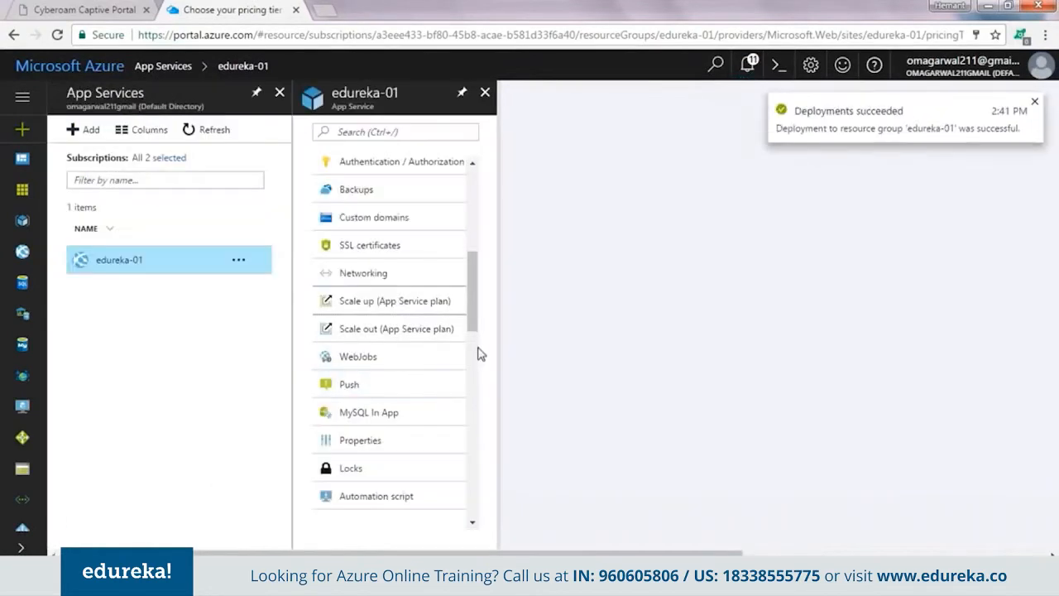
Enable autoscale in the edureka-01 scale-out settings and name the autoscale setting edurekaauto
left_click(395, 331)
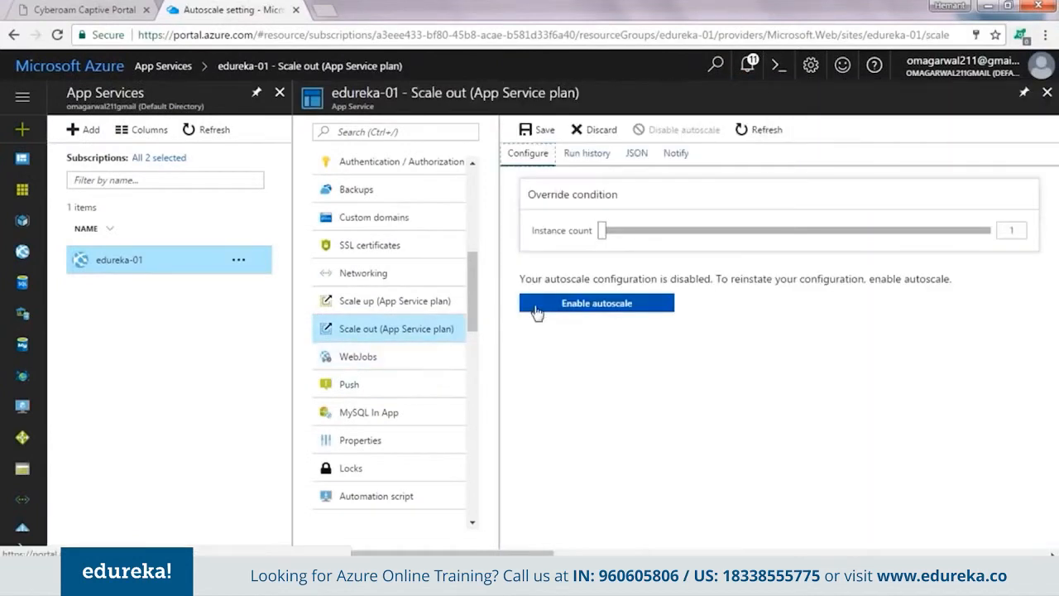
left_click(587, 305)
left_click(664, 199)
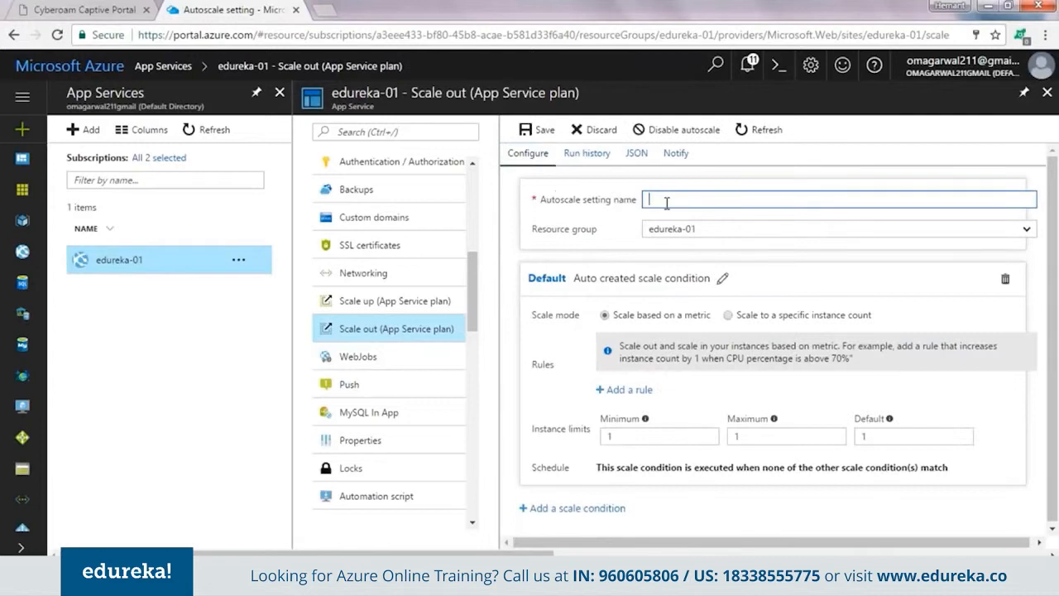
type("edurekaauto")
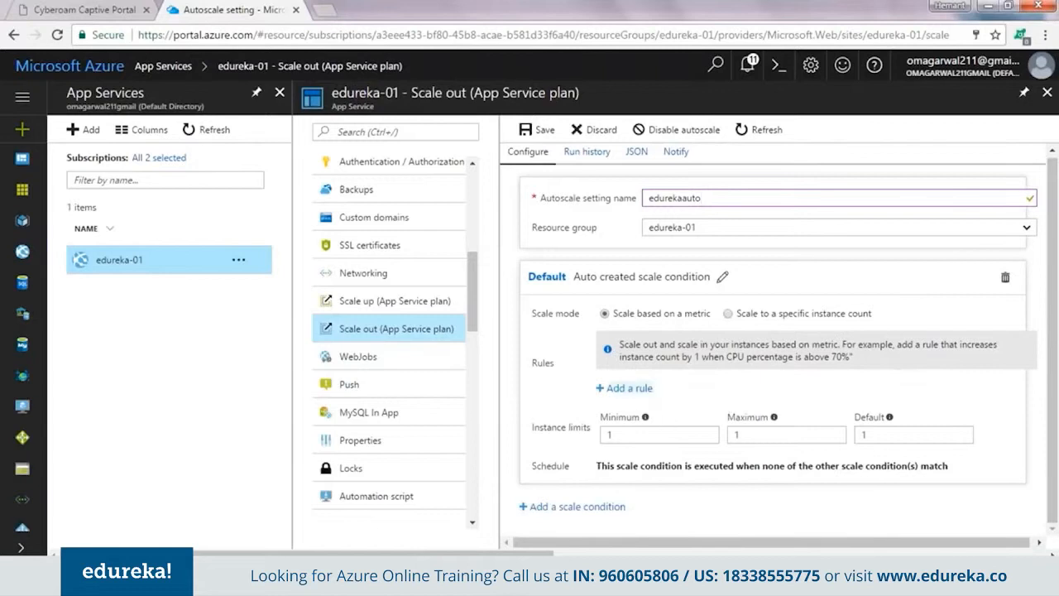
Start a scale rule based on CPU Percentage for the default condition and set its operator to Greater than or equal to
left_click(634, 390)
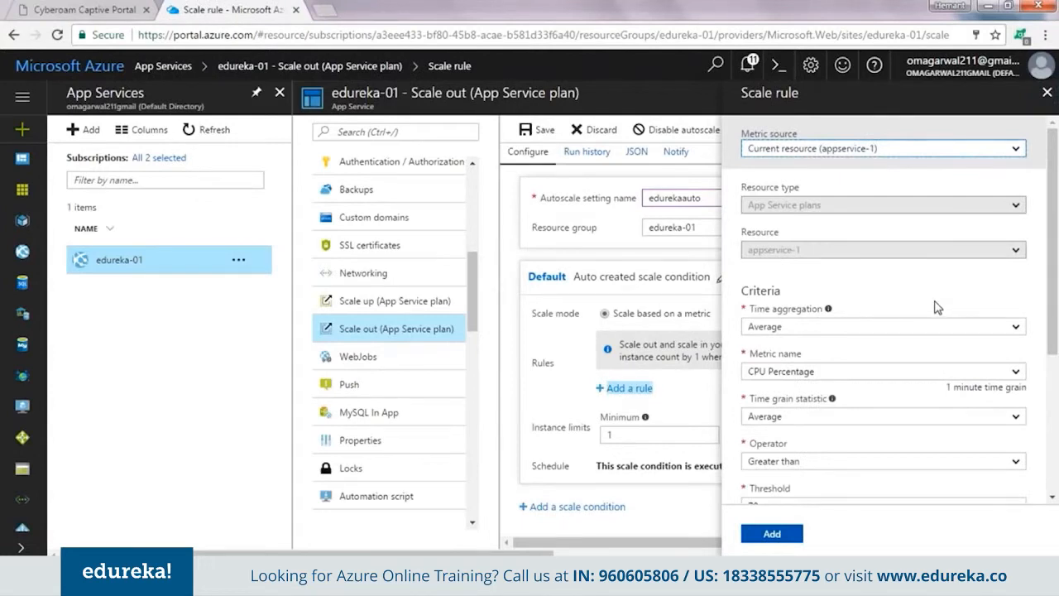
scroll(936, 307, "down", 3)
scroll(935, 307, "up", 3)
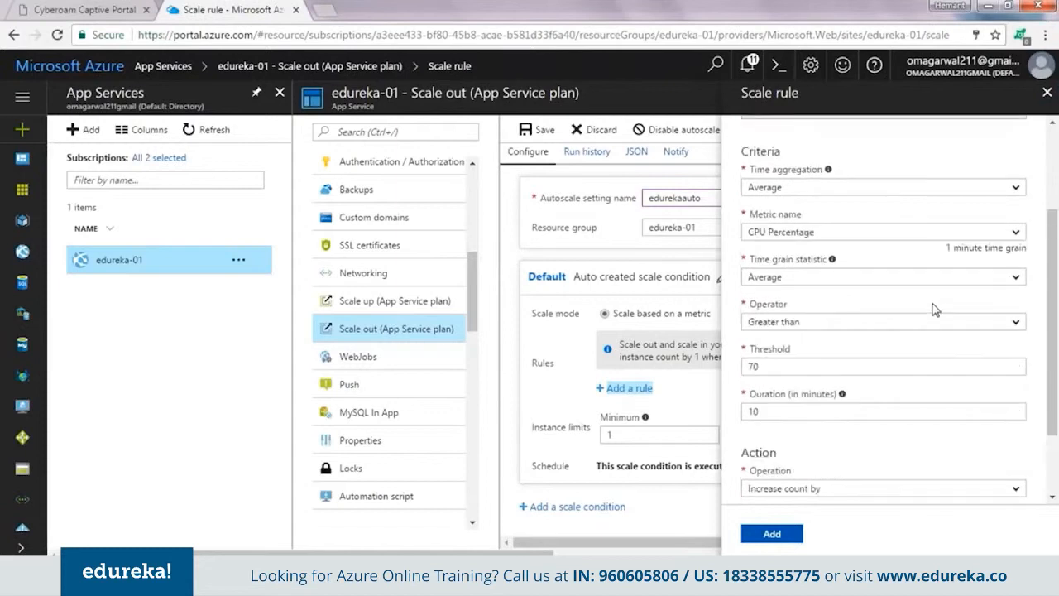
scroll(854, 368, "up", 1)
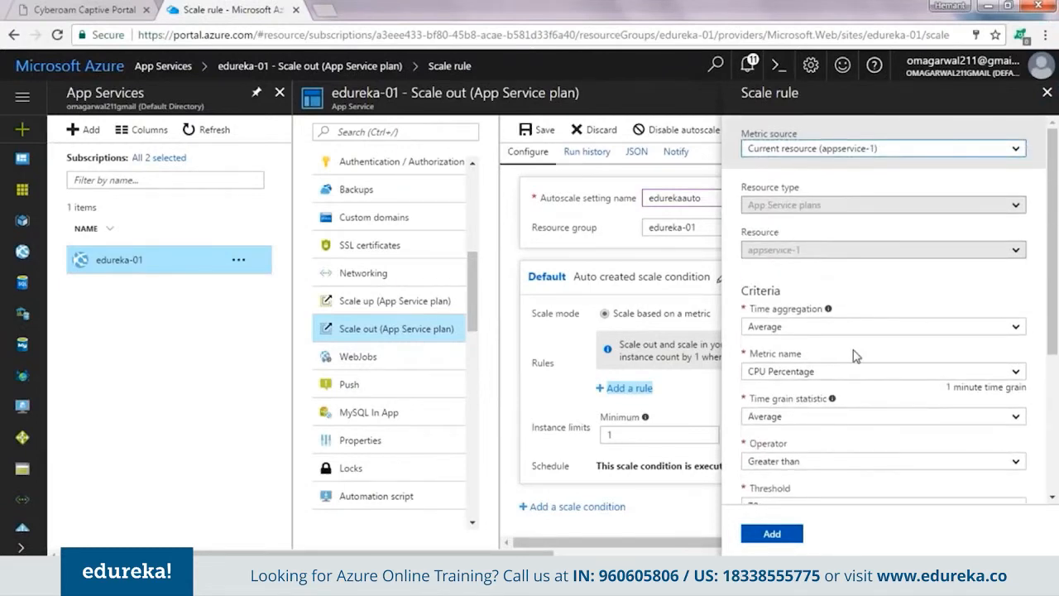
left_click(1014, 372)
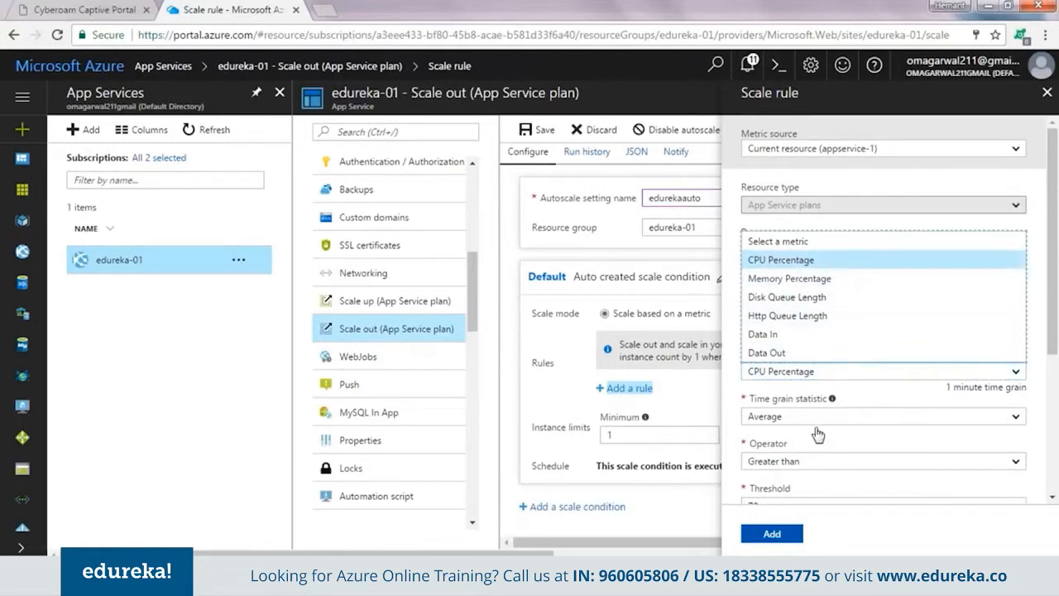
left_click(728, 396)
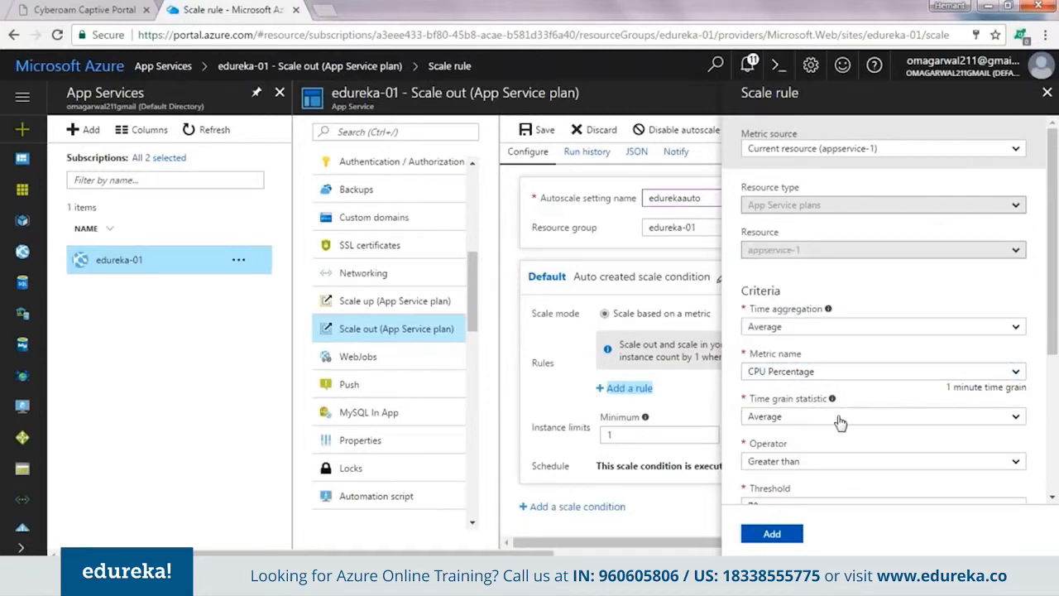
scroll(886, 422, "down", 1)
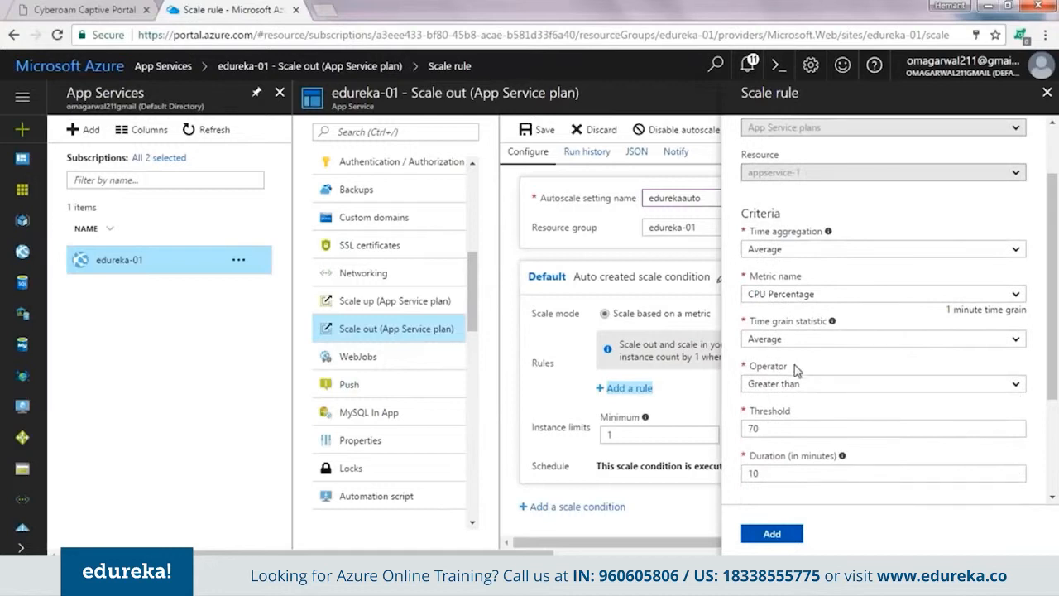
scroll(795, 369, "down", 1)
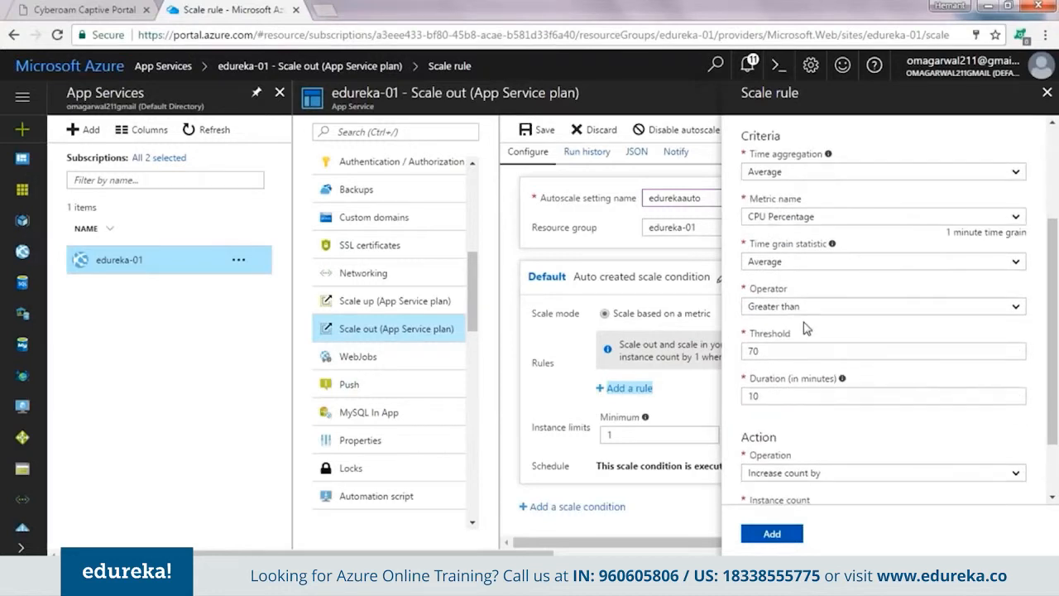
left_click(925, 313)
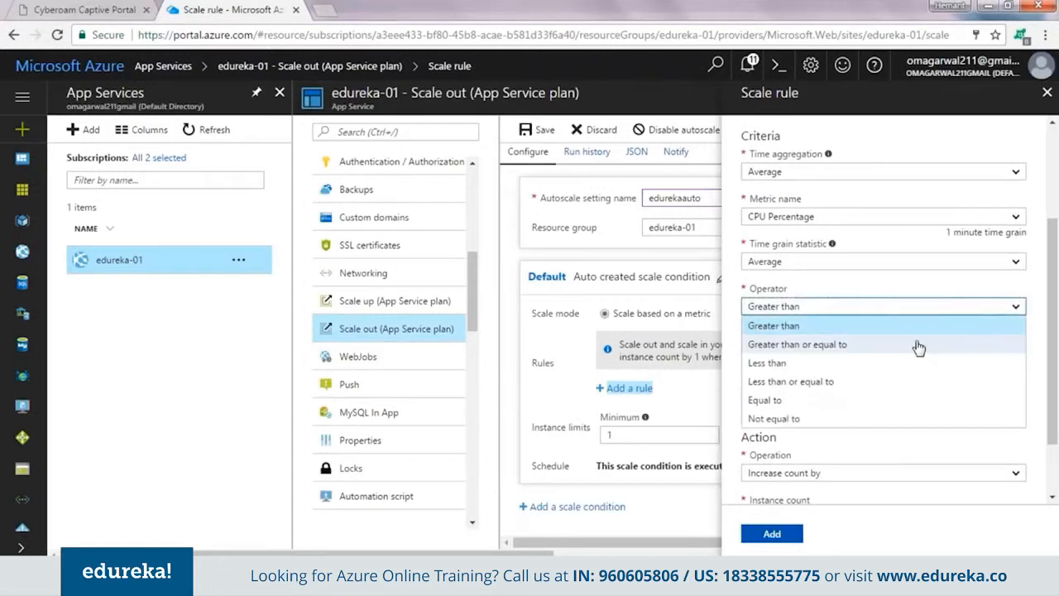
left_click(919, 346)
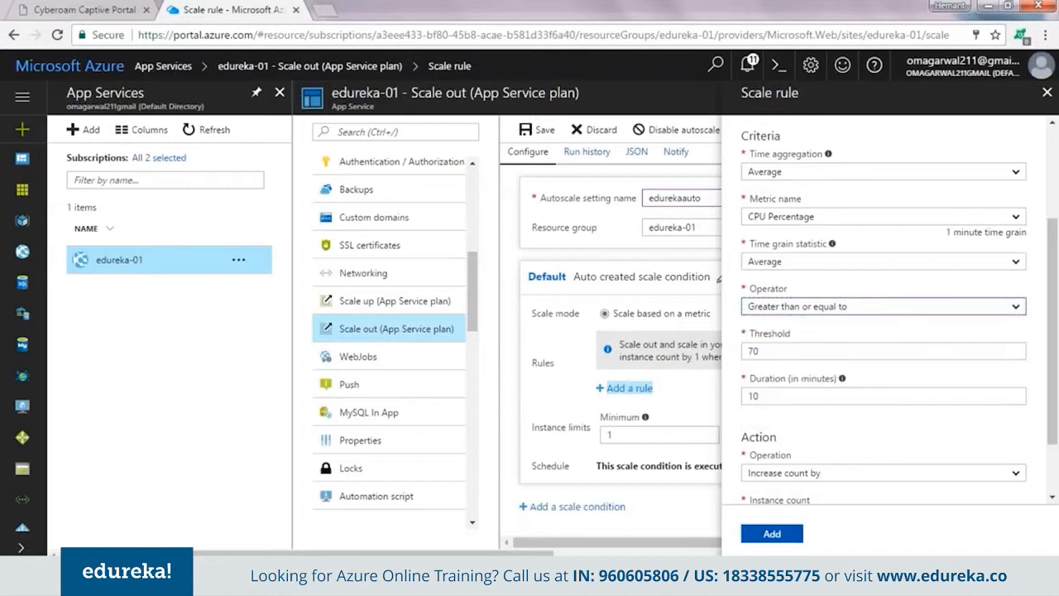
Keep the rule's threshold at 70 and set its duration to 5 minutes
double_click(749, 351)
scroll(865, 381, "down", 1)
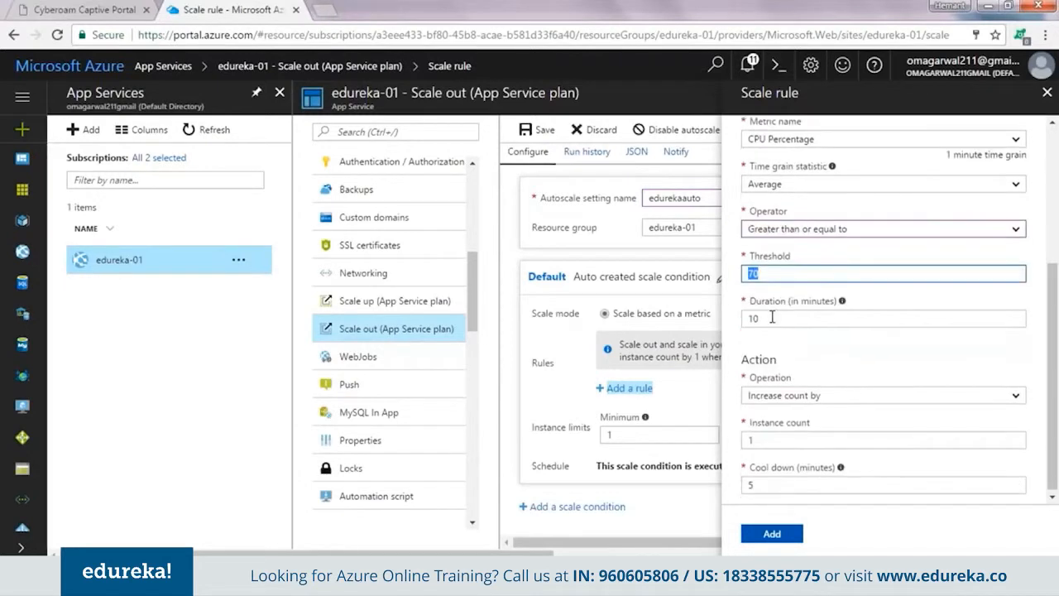
double_click(755, 320)
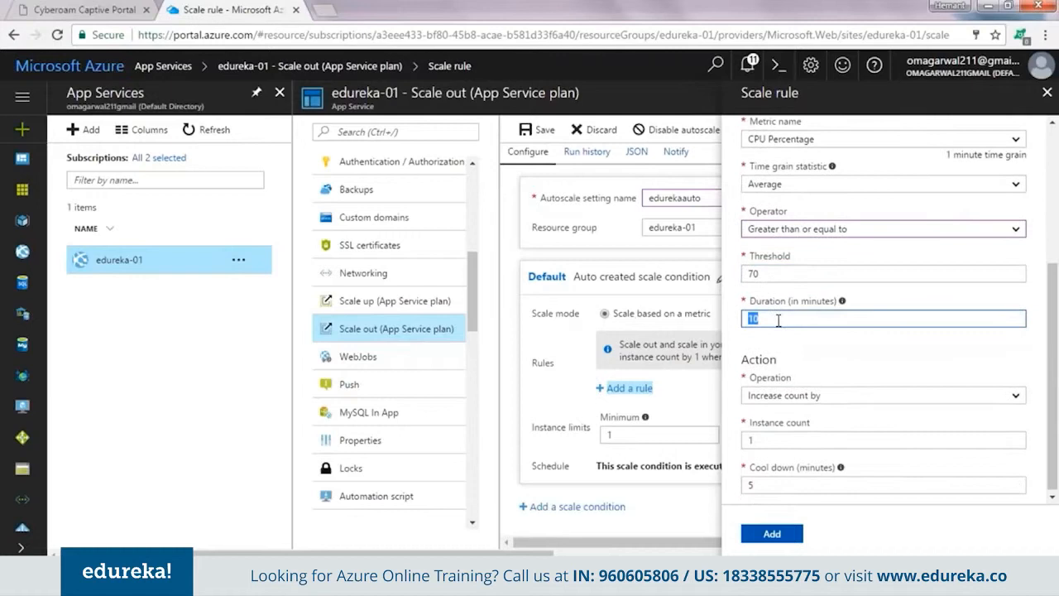
type("2")
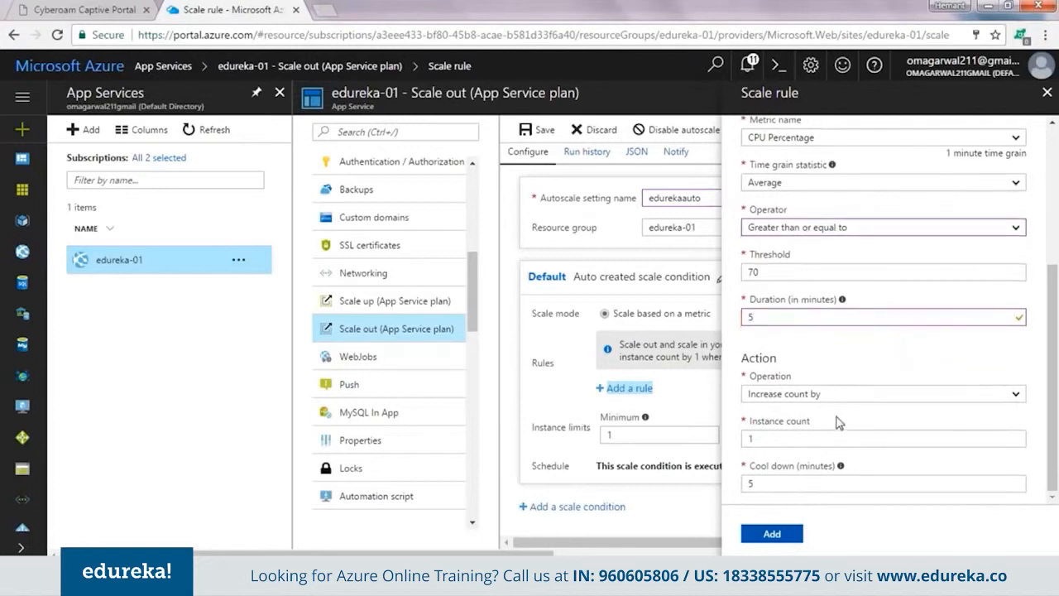
Add the scale-out rule with the operation Increase count by, an instance count of 1 and a 5-minute cool down
left_click(1014, 395)
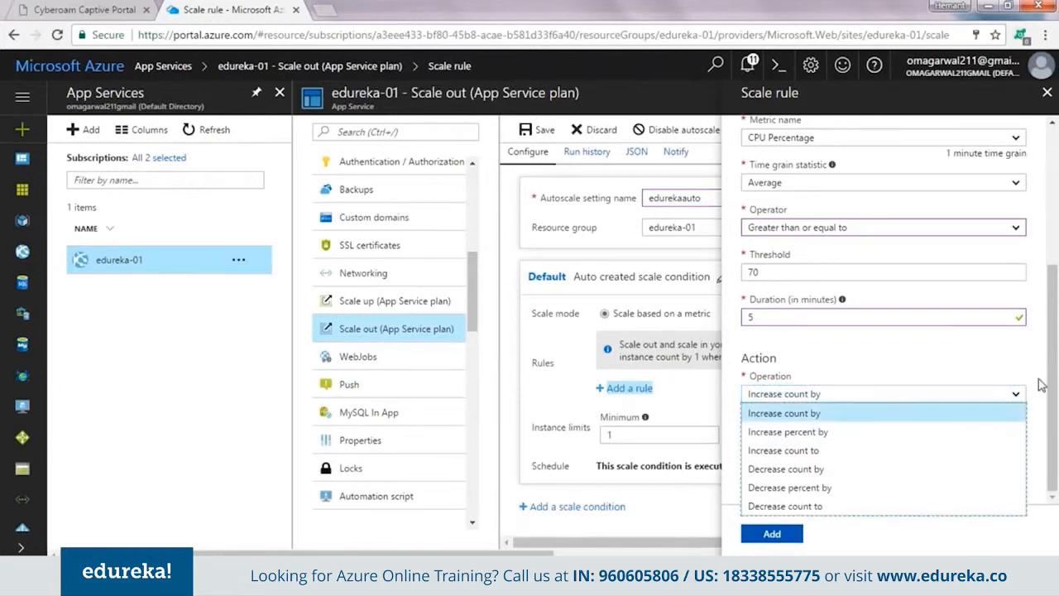
left_click(995, 414)
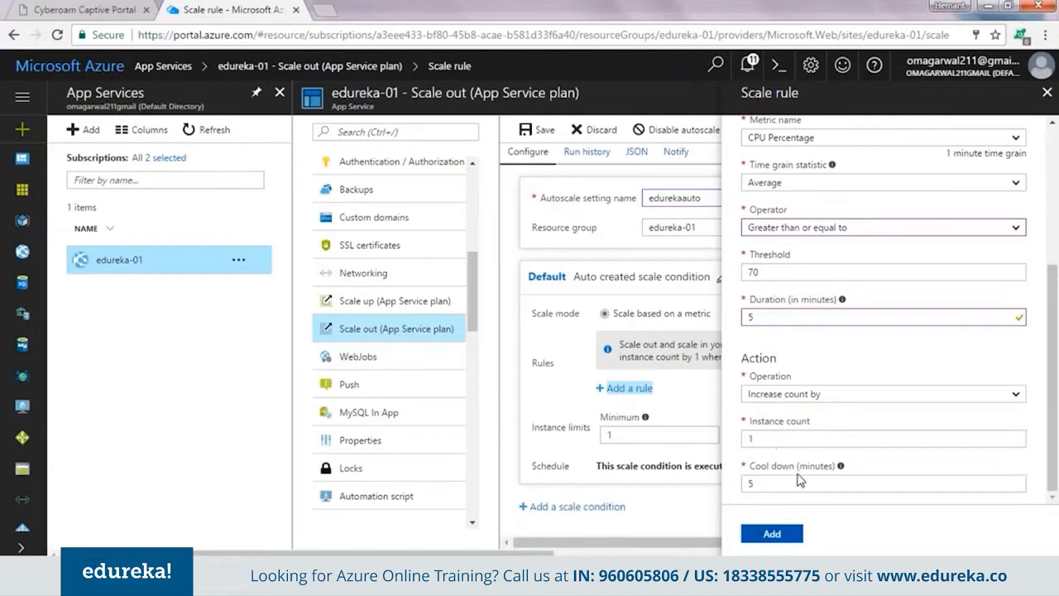
mouse_move(841, 468)
left_click(757, 485)
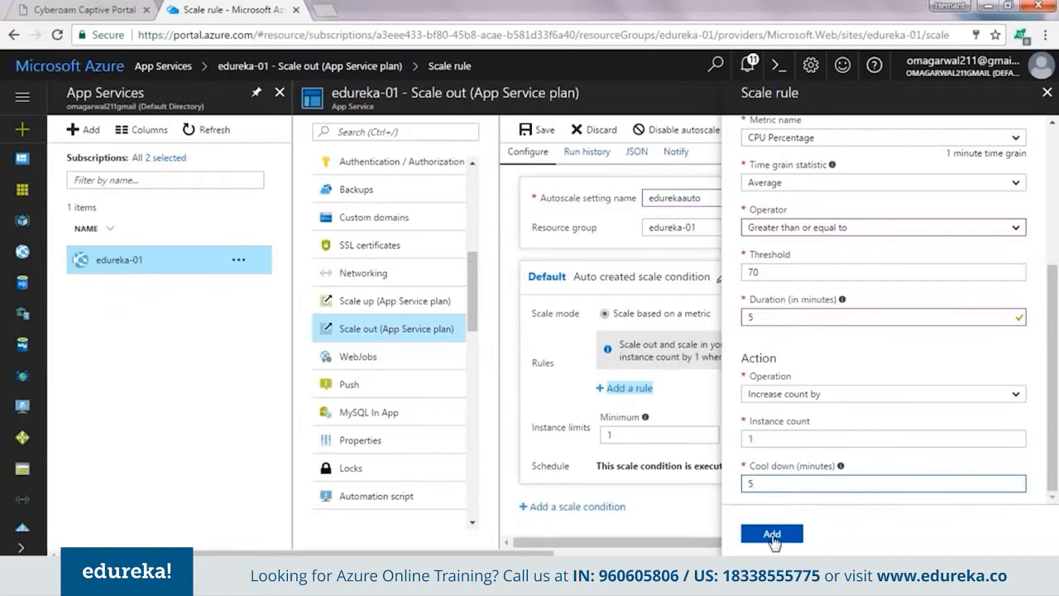
scroll(1010, 360, "up", 3)
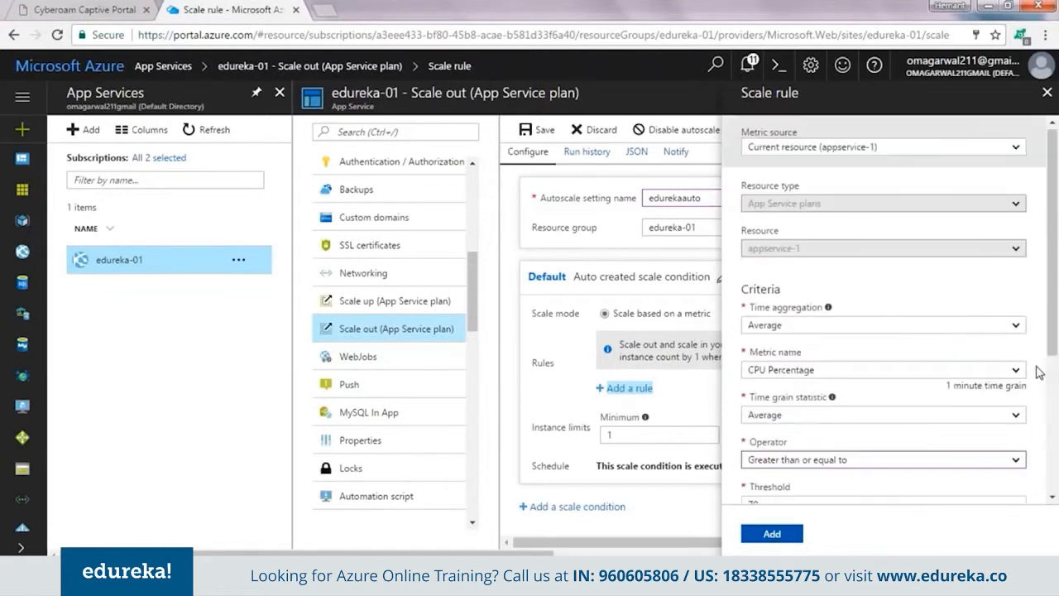
scroll(903, 390, "down", 3)
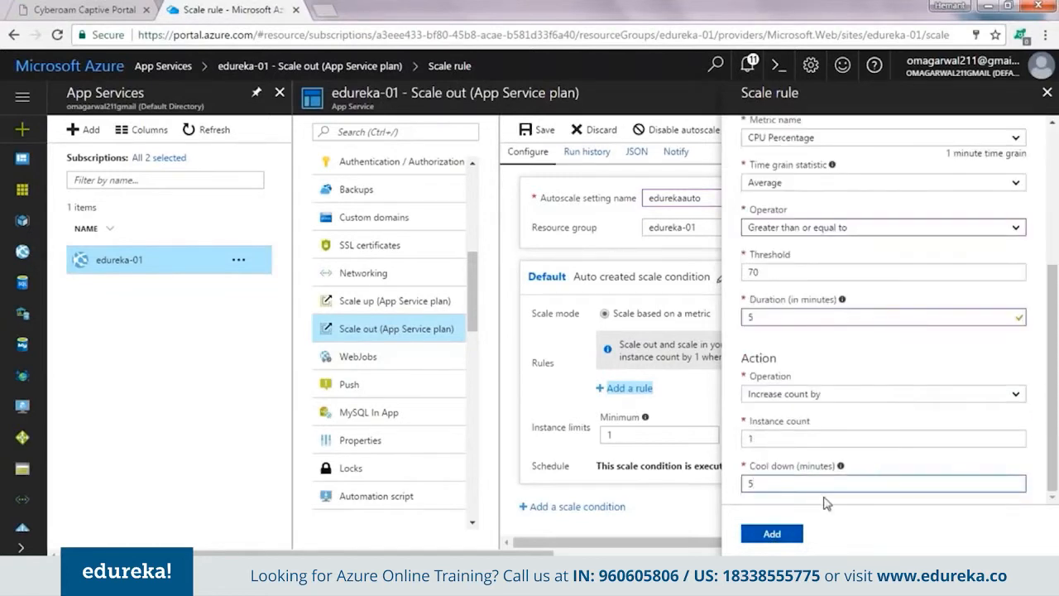
left_click(787, 536)
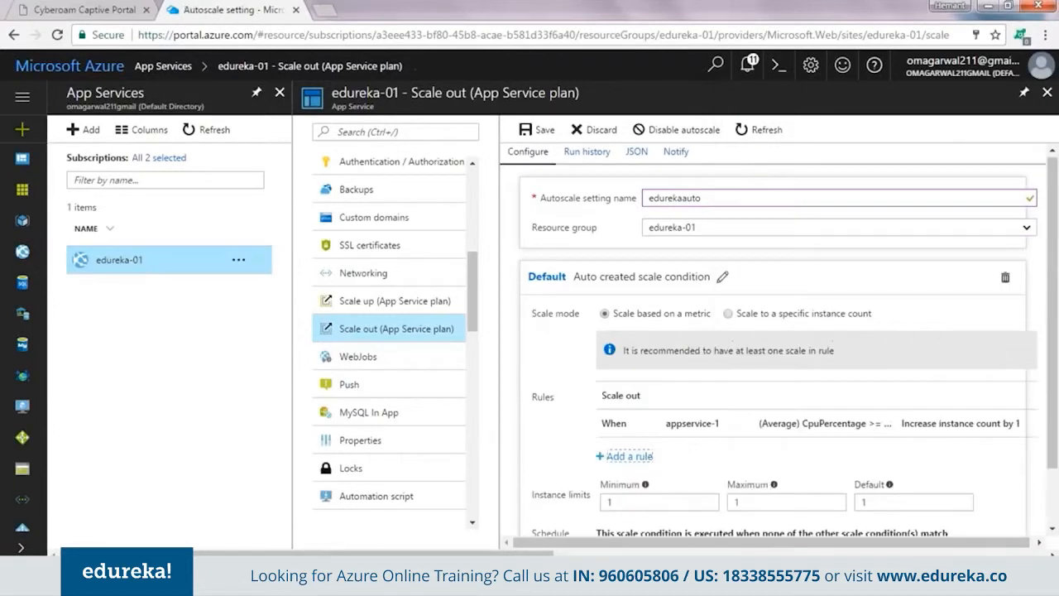
Start a second scale rule on CPU Percentage with the operator Less than and a threshold of 50
left_click(634, 459)
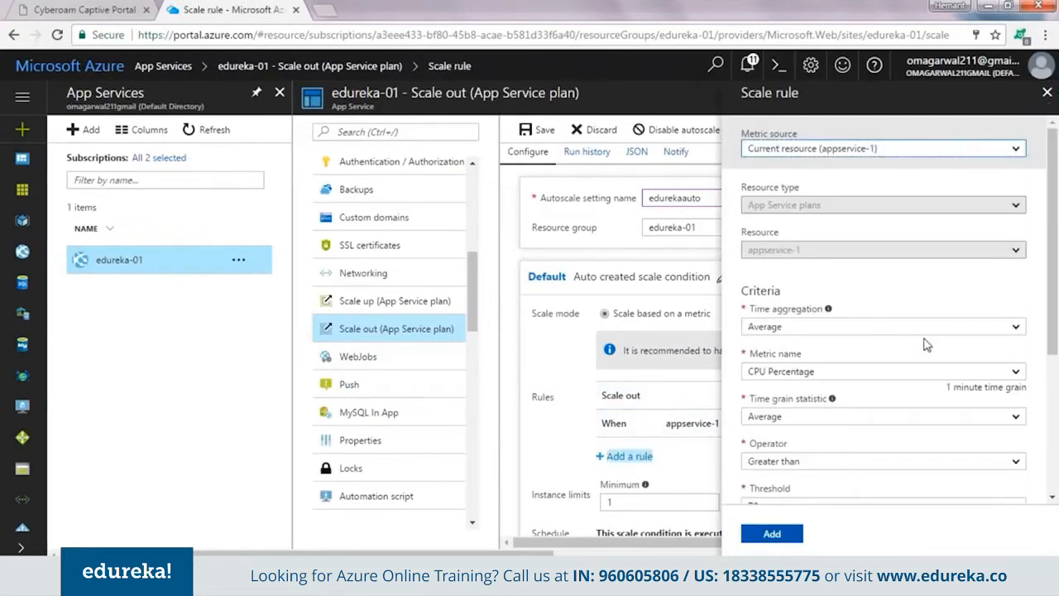
scroll(1035, 418, "down", 2)
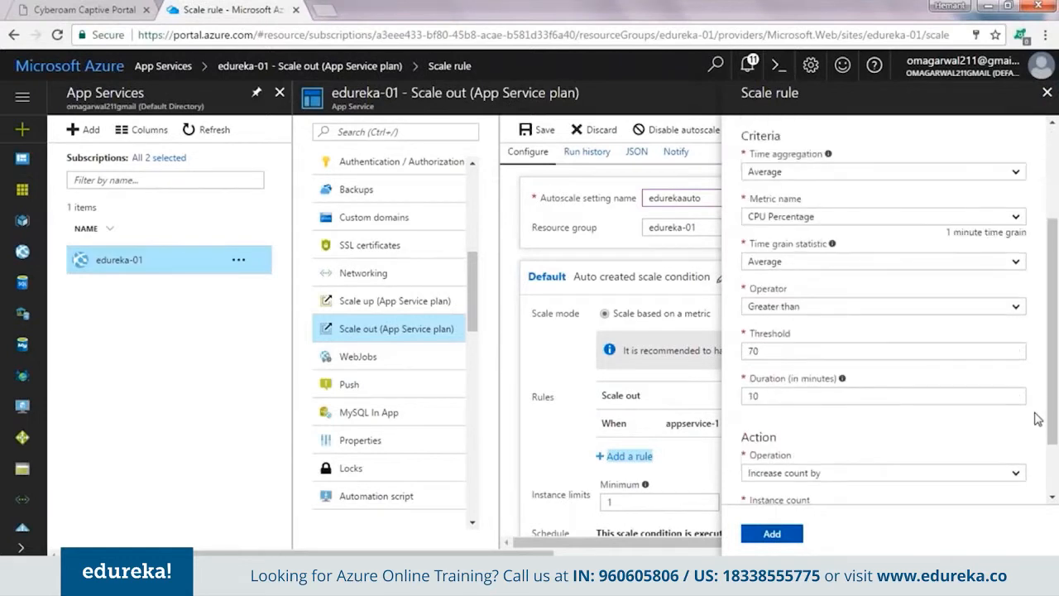
left_click(1017, 307)
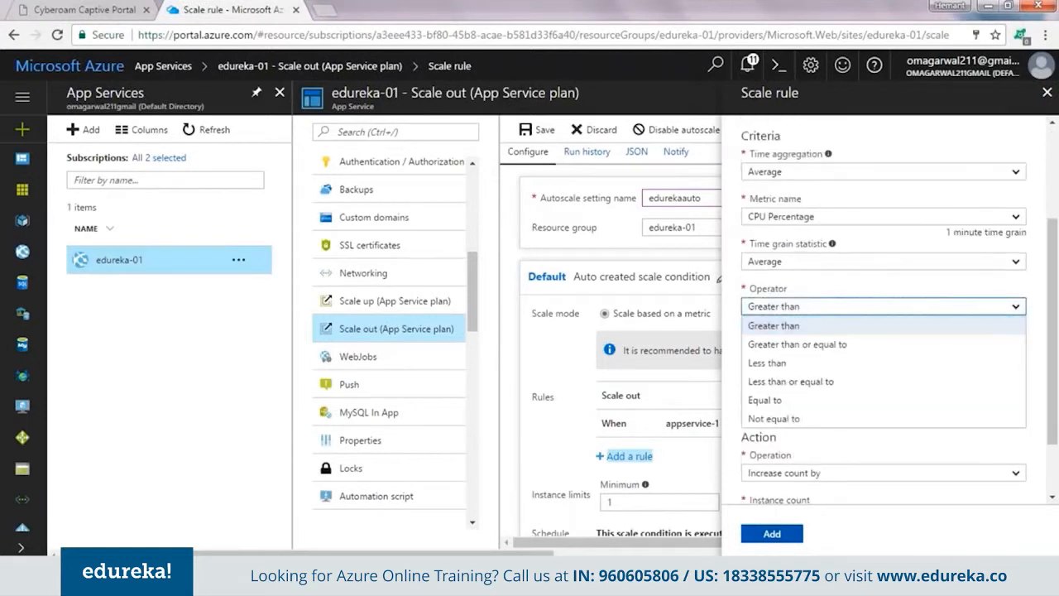
left_click(983, 363)
double_click(779, 351)
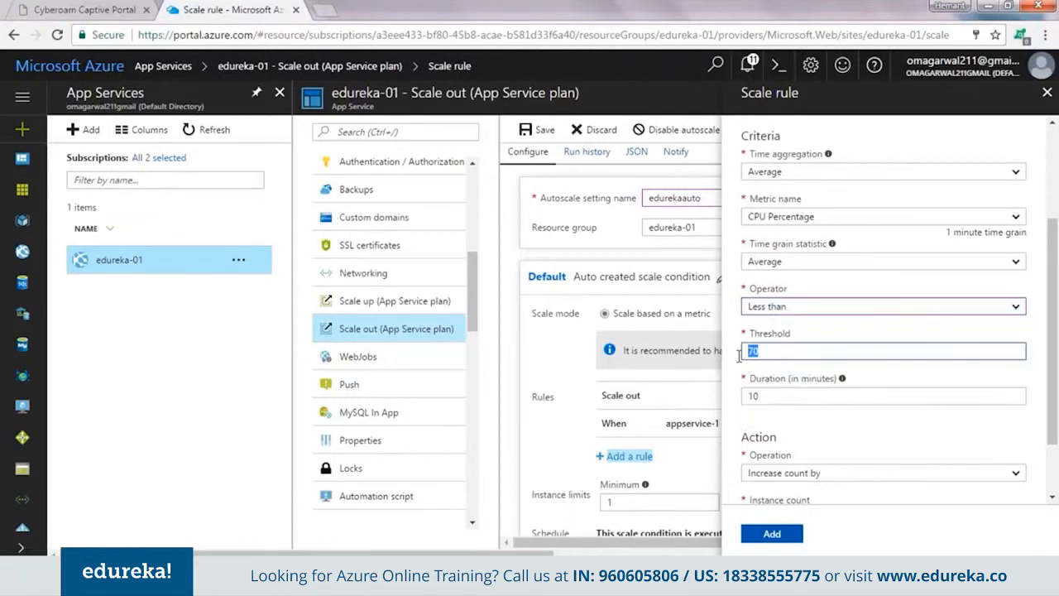
type("50")
Add the scale-in rule with the operation Decrease count by, an instance count of 1 and a 5-minute cool down
left_click(877, 473)
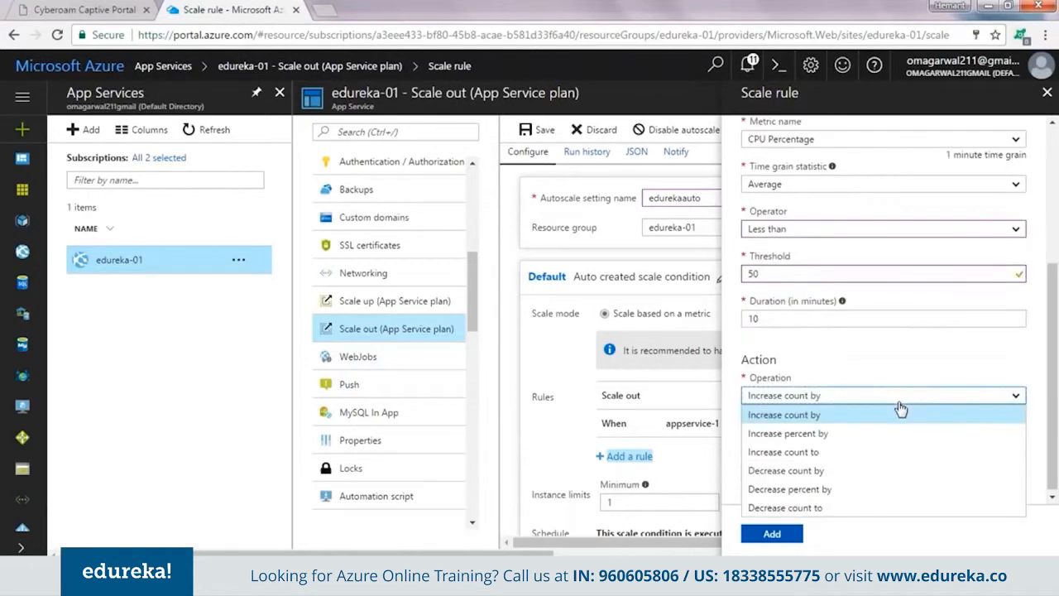
left_click(882, 470)
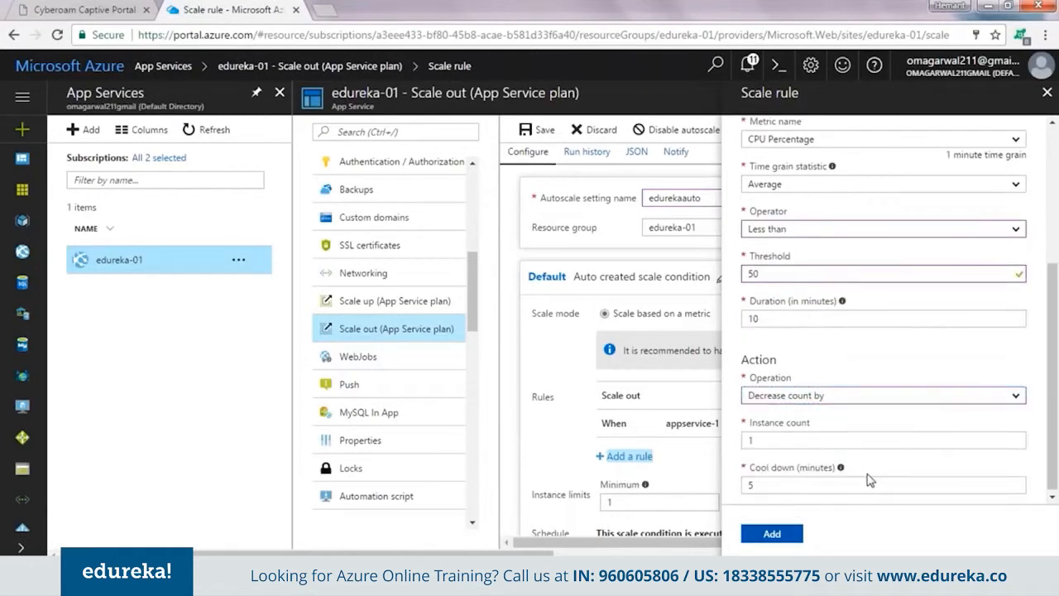
left_click(765, 440)
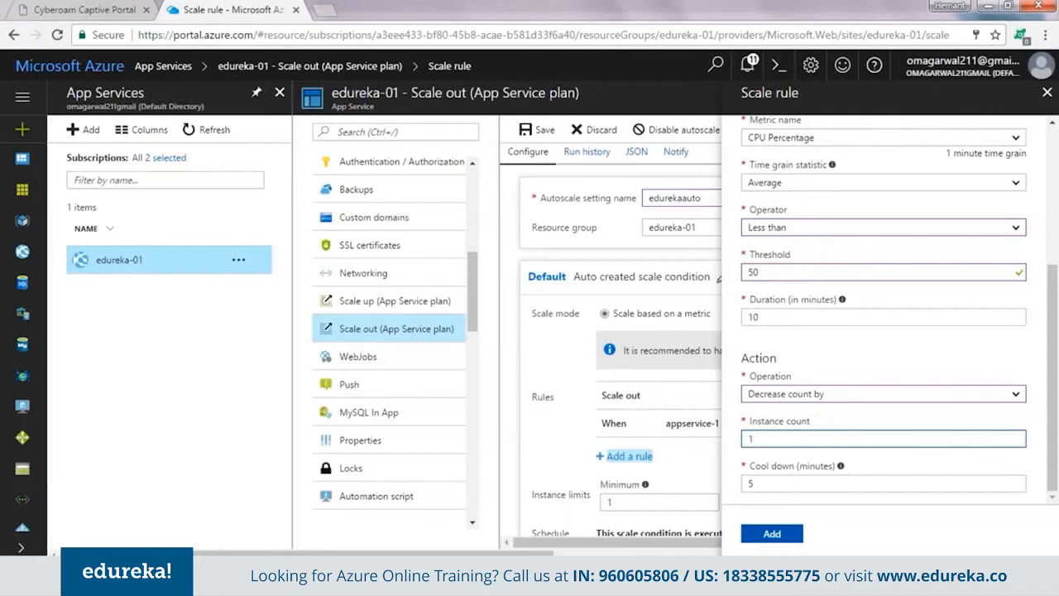
left_click(779, 534)
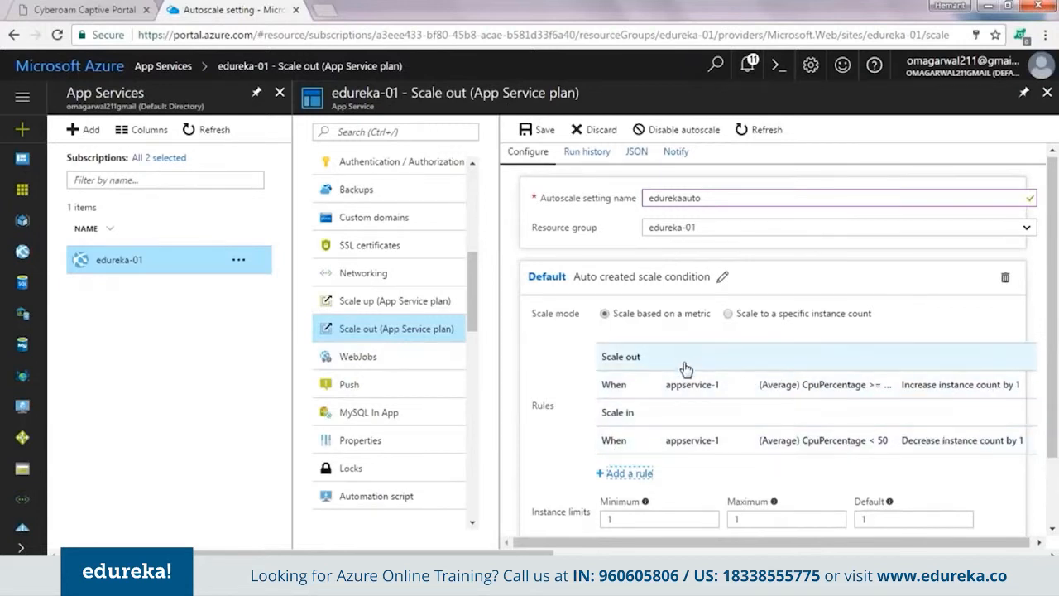
Try to save the edurekaauto autoscale setting, and discard the unsaved scaling changes
left_click(536, 131)
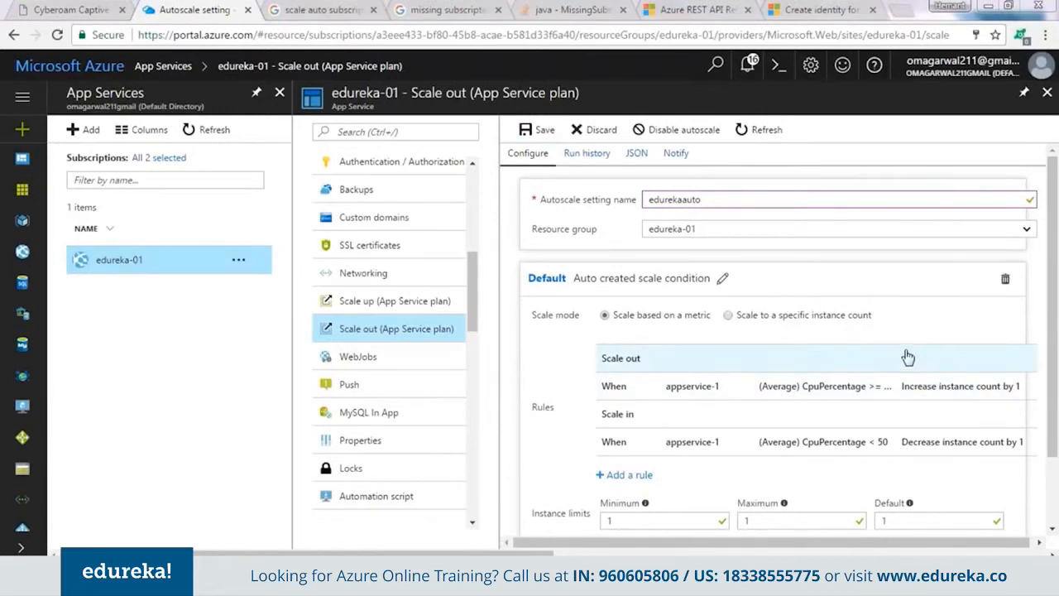
left_click_drag(1053, 335, 1054, 261)
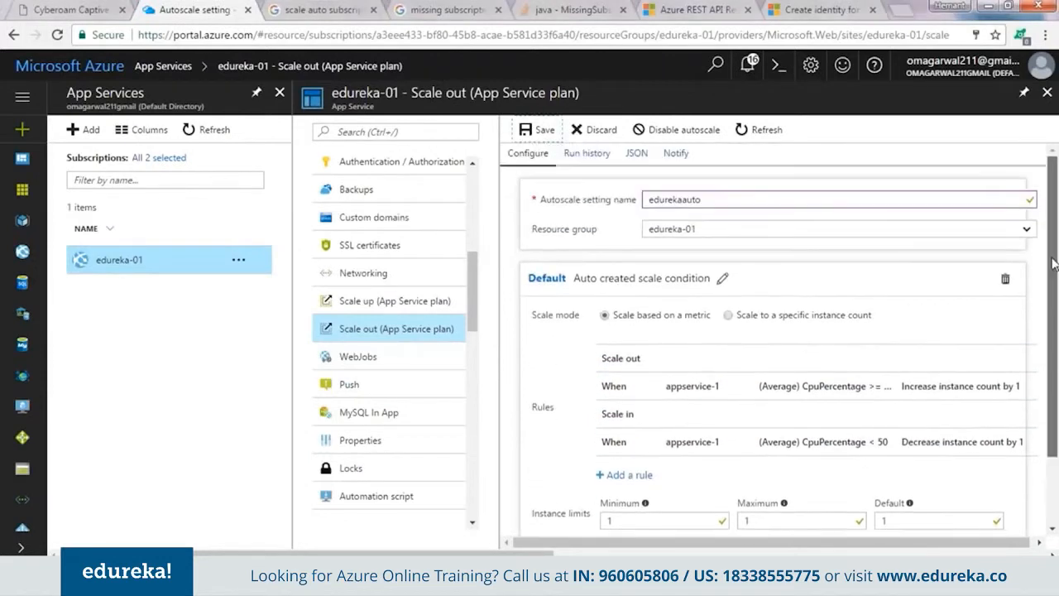
left_click(592, 132)
left_click(562, 232)
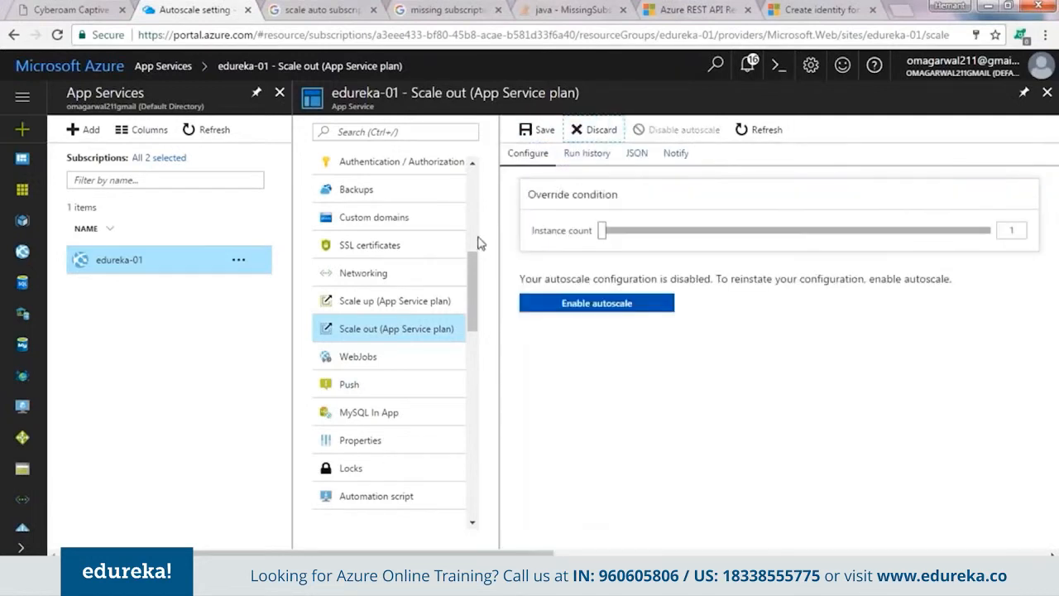
left_click_drag(472, 304, 473, 213)
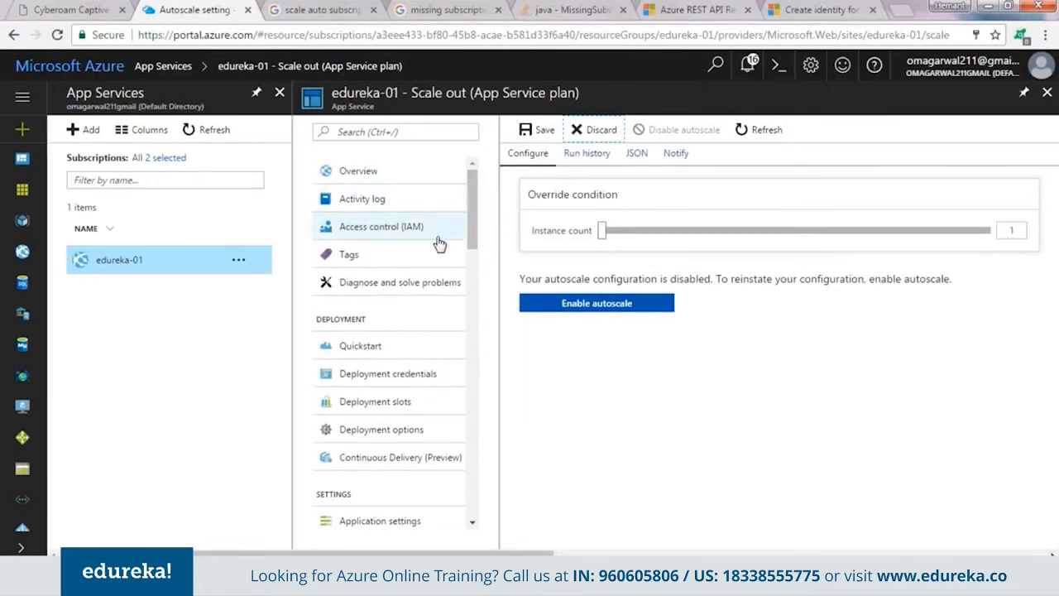
scroll(440, 483, "down", 2)
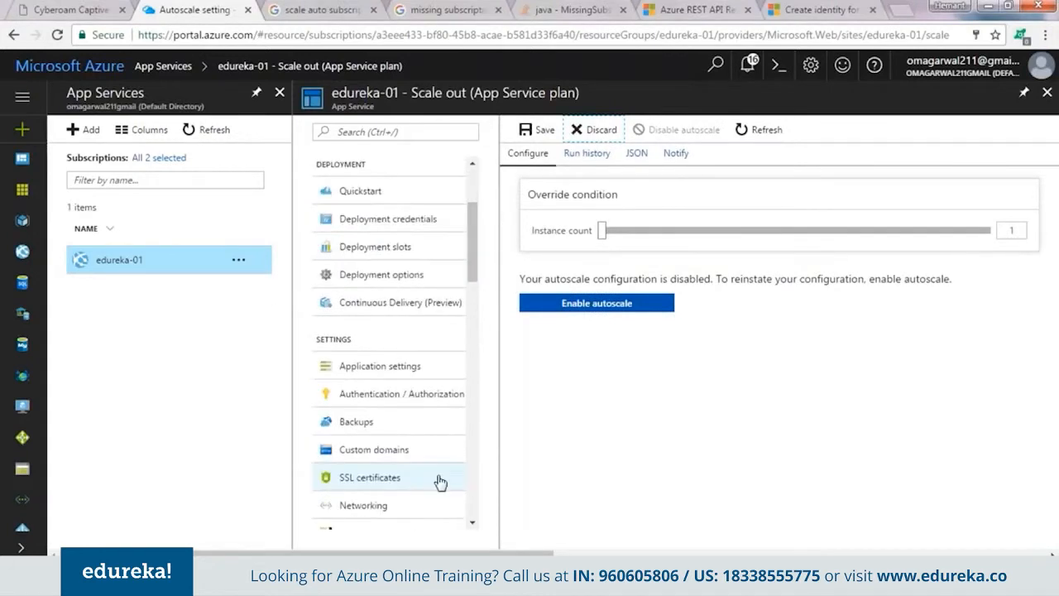
key("alt+Tab")
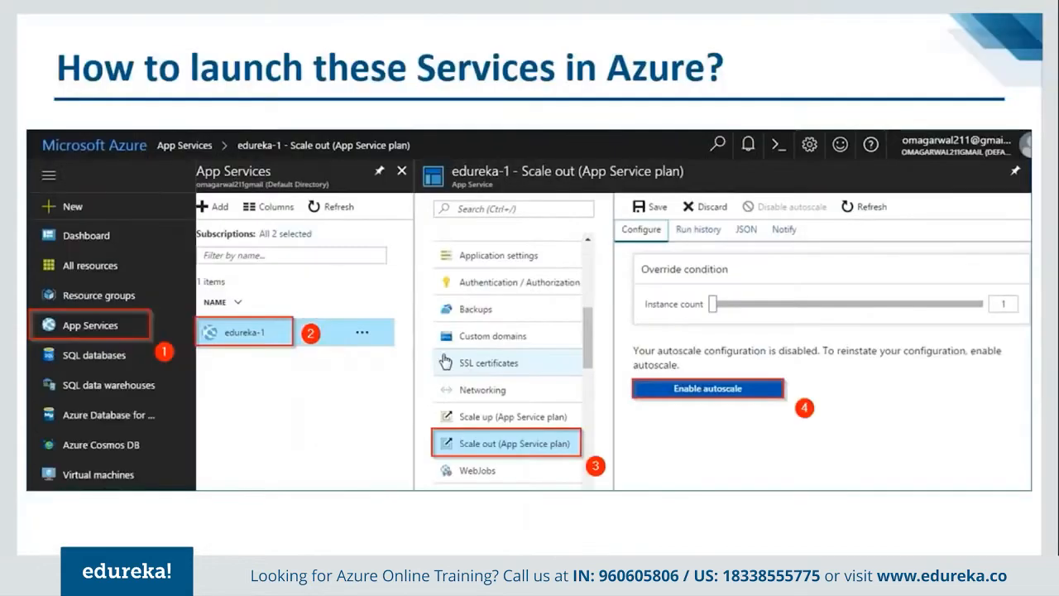
key("Right")
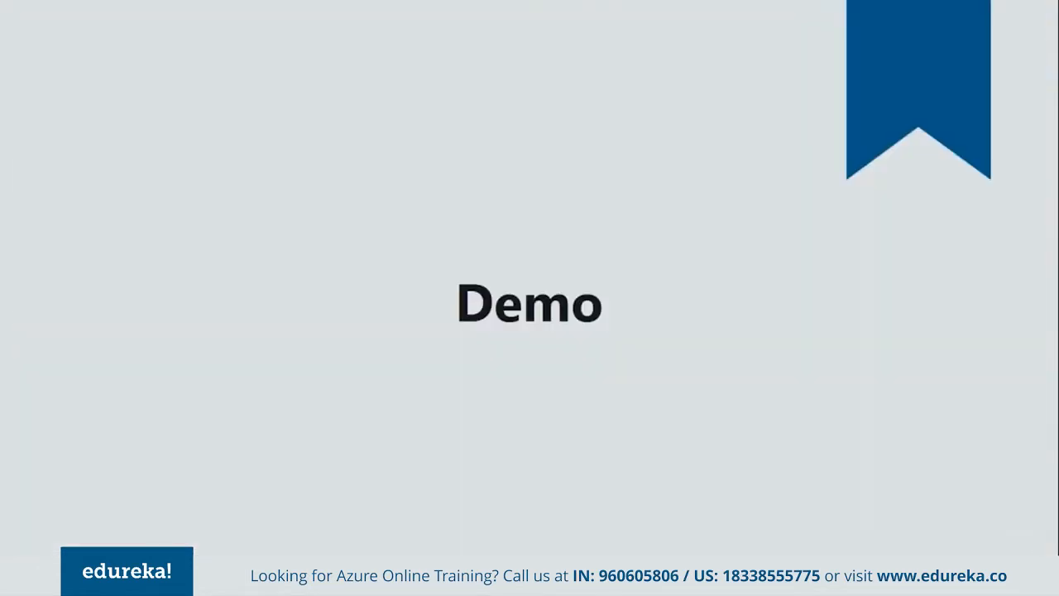
key("Right")
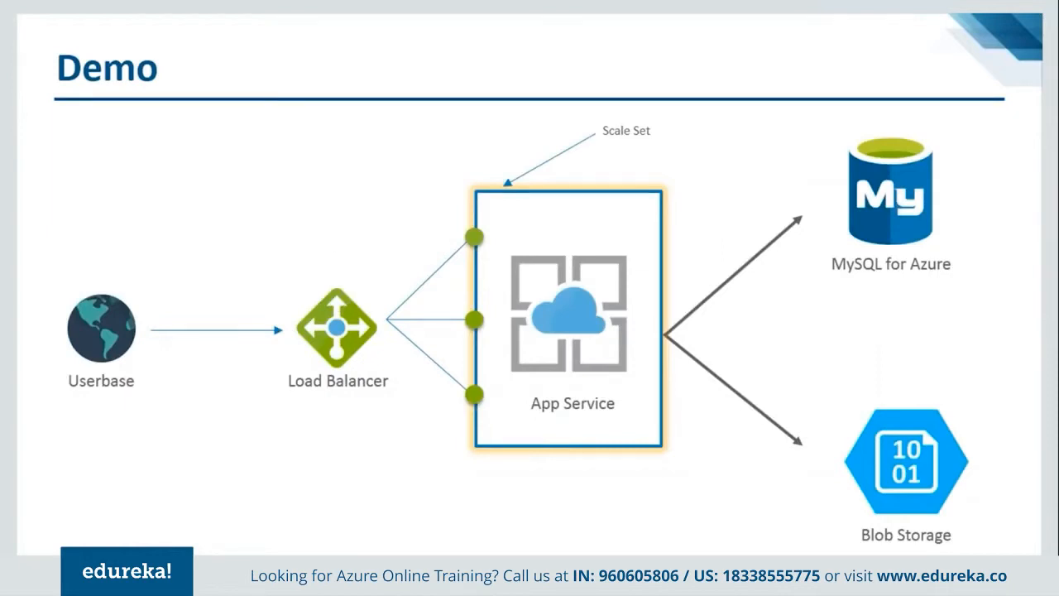
Switch to Chrome and load the local site localhost/web1-azure/index.php in a new tab
key("alt+Tab")
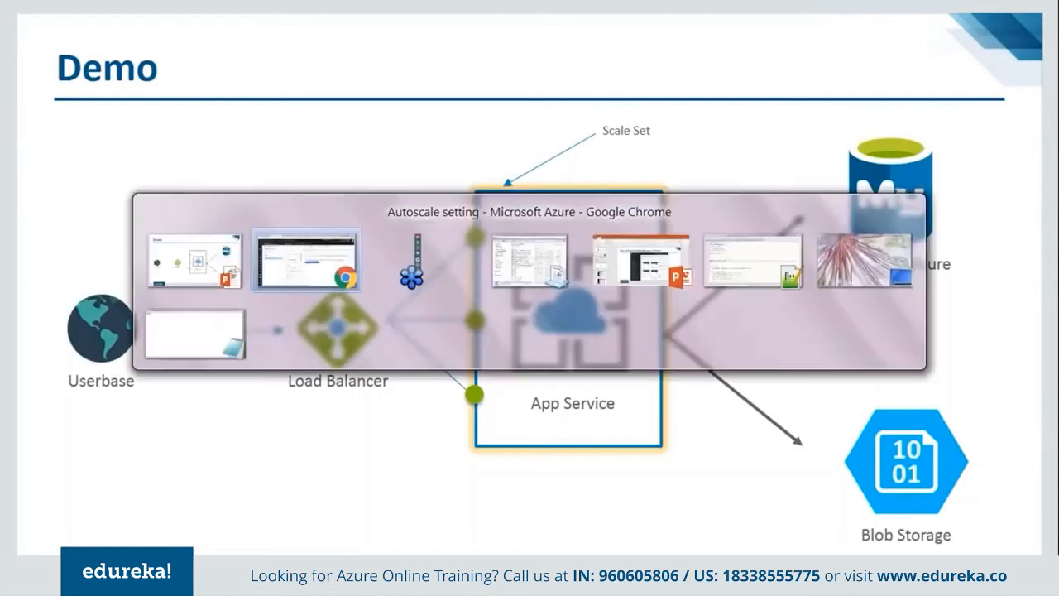
left_click(891, 14)
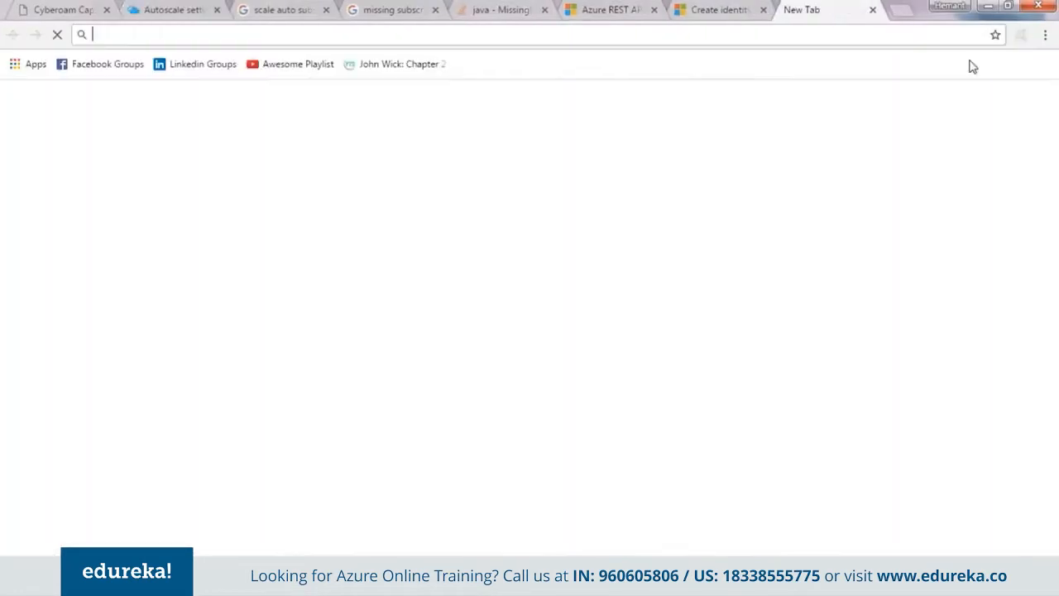
type("local")
key("Down")
key("Down")
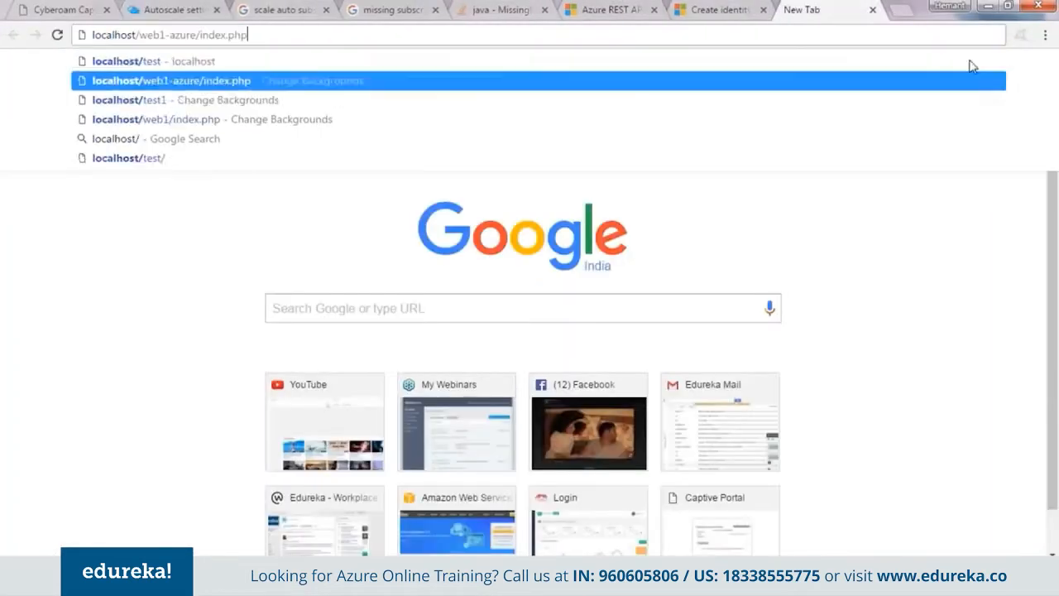
key("Return")
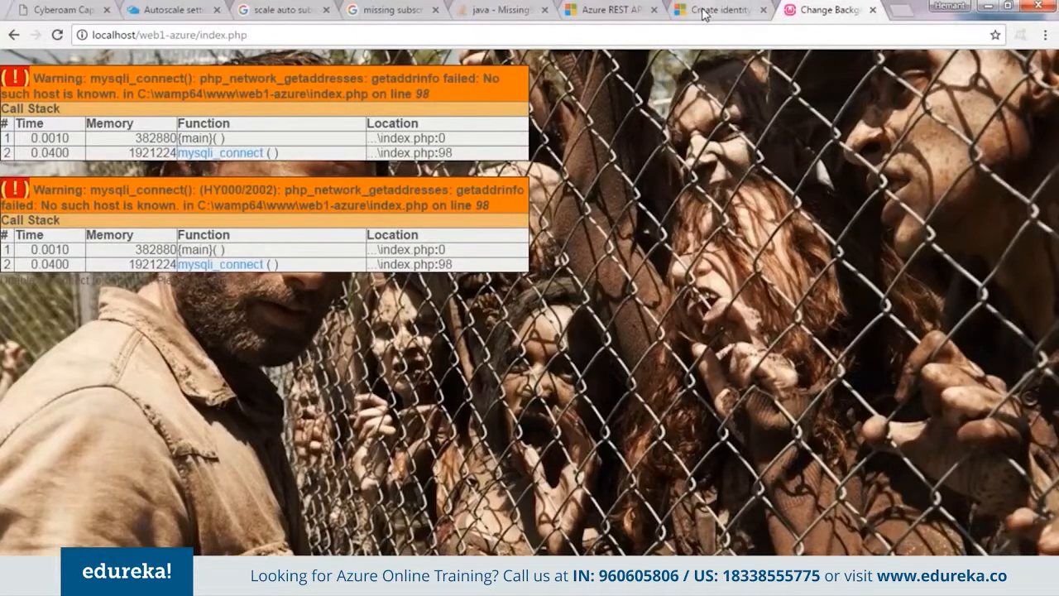
Open the edureka-01 MySQL server from the Azure portal dashboard and look at its connection security and overview pages
left_click(166, 8)
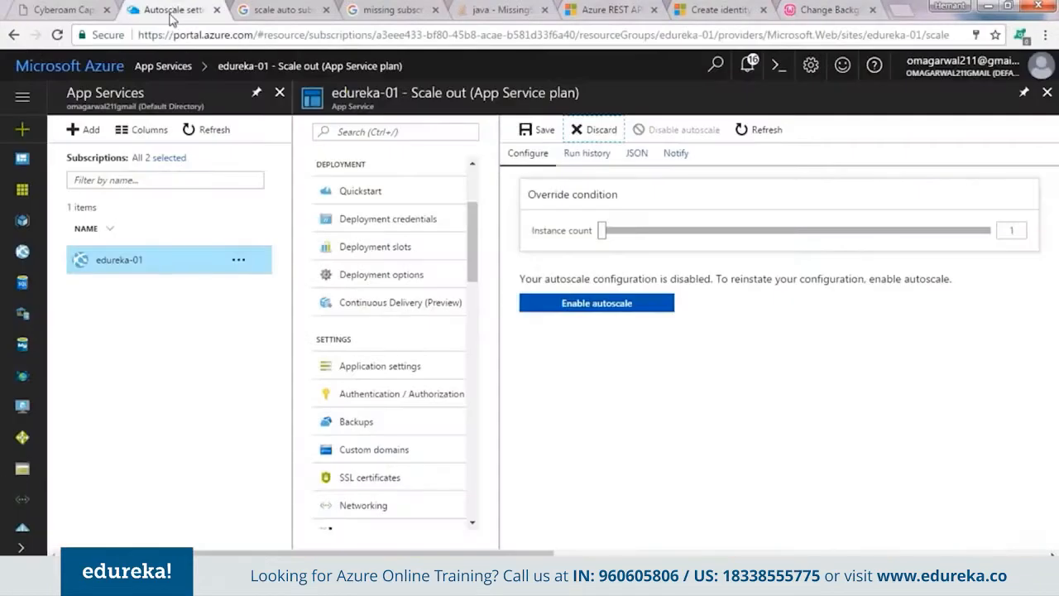
left_click(22, 96)
left_click(56, 159)
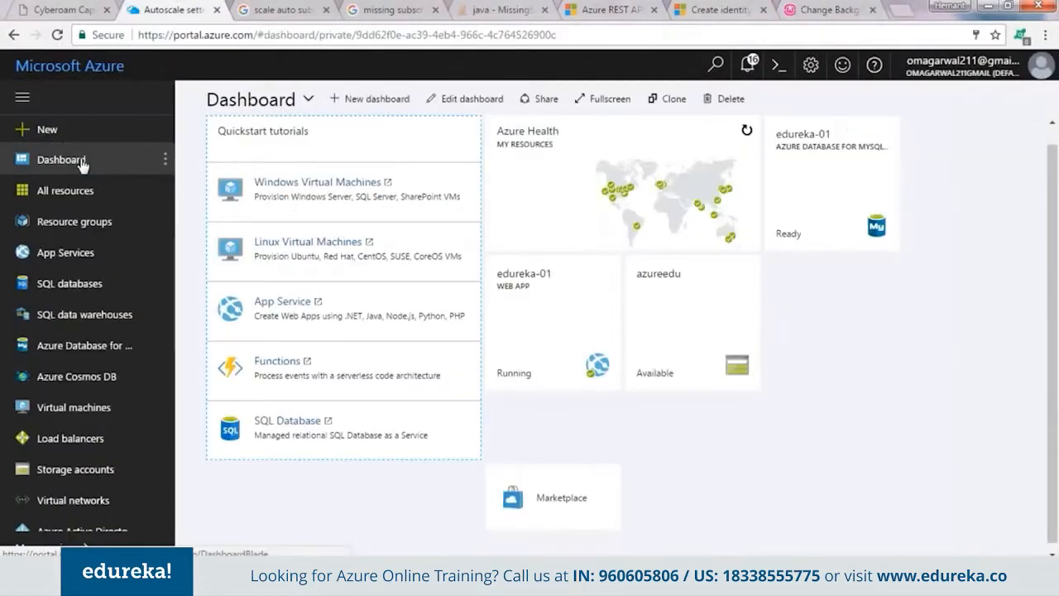
left_click(816, 142)
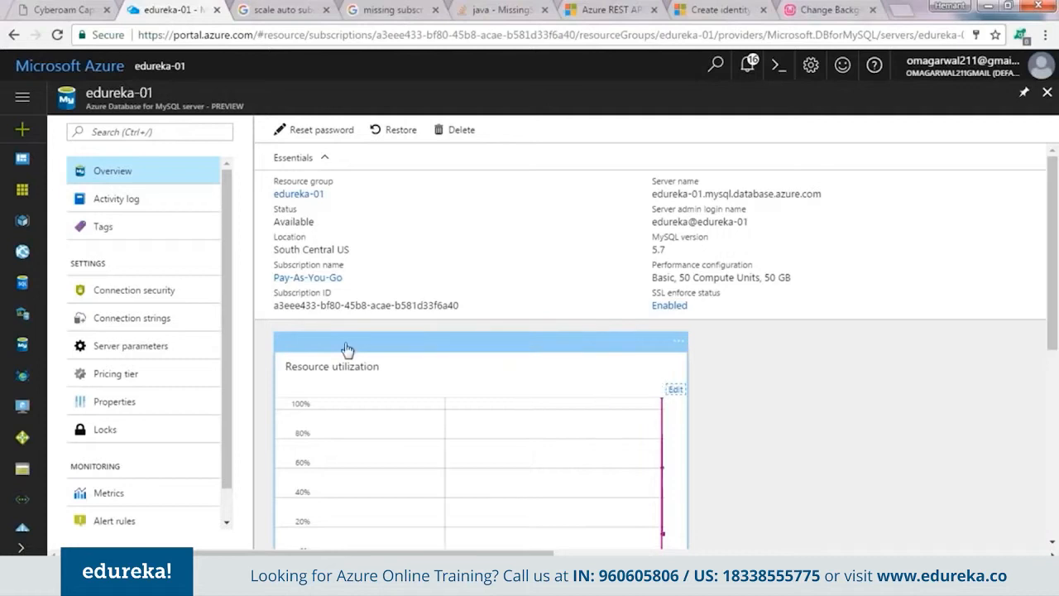
left_click(166, 291)
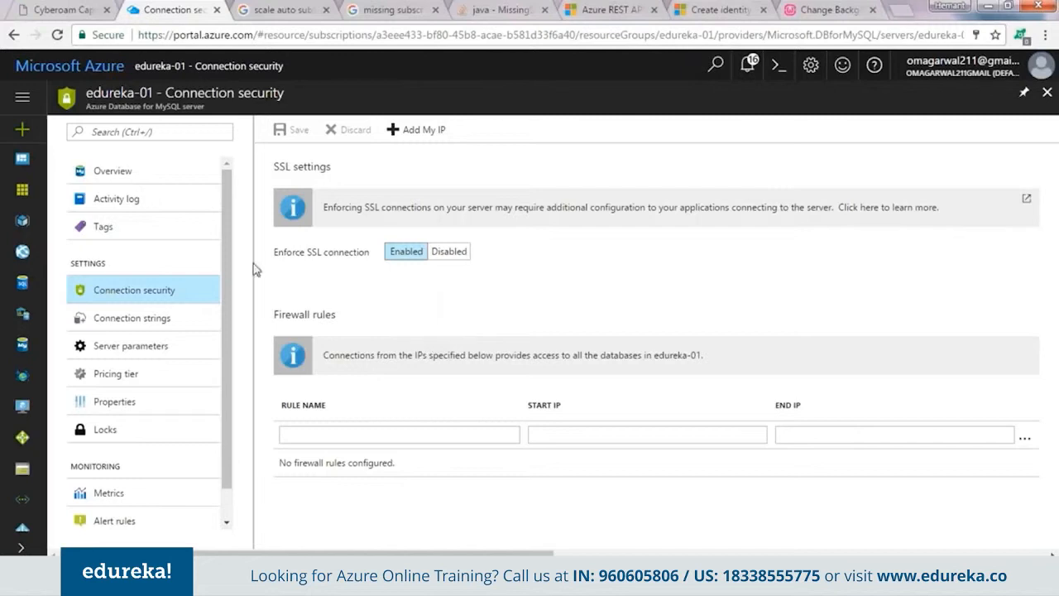
left_click(165, 174)
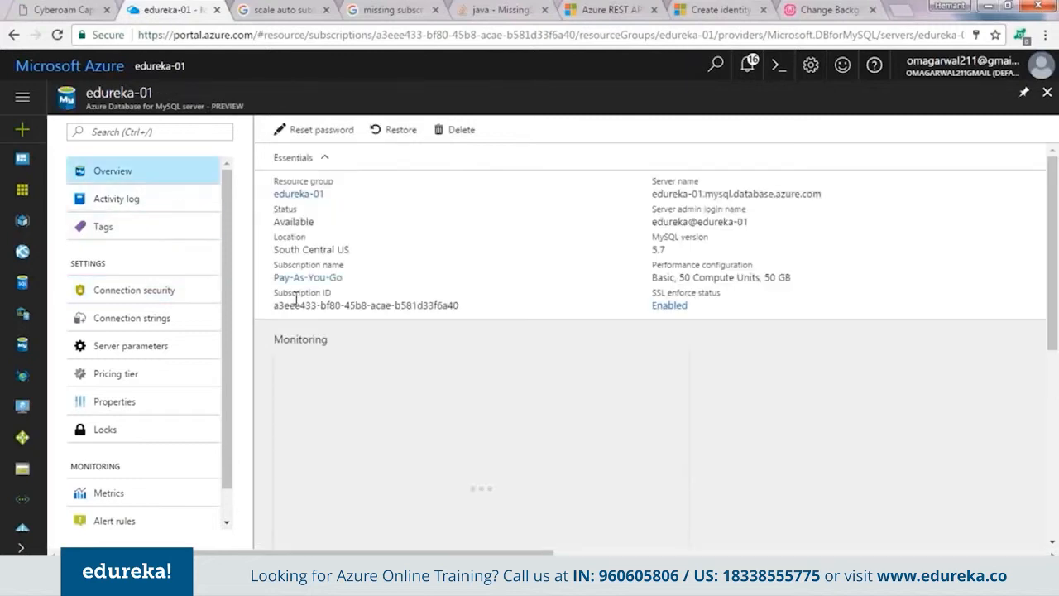
Open a Windows Command Prompt and move up from the user folder to the root of drive C
key("super+r")
key("Return")
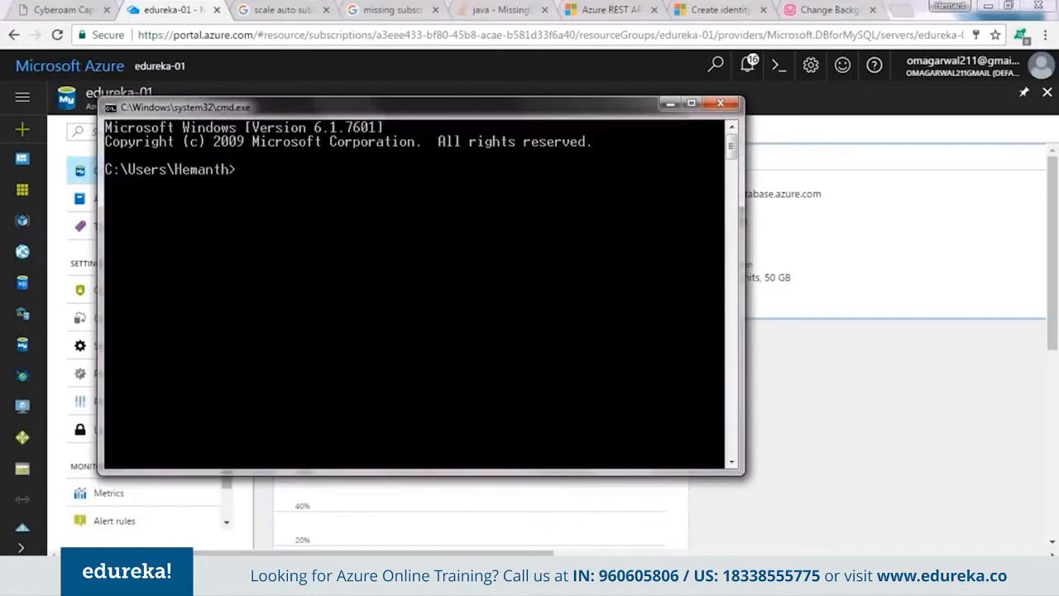
type("cd..")
key("Return")
type("cd..")
key("Return")
Change the working directory to C:\wamp64\bin\mysql
type("cd")
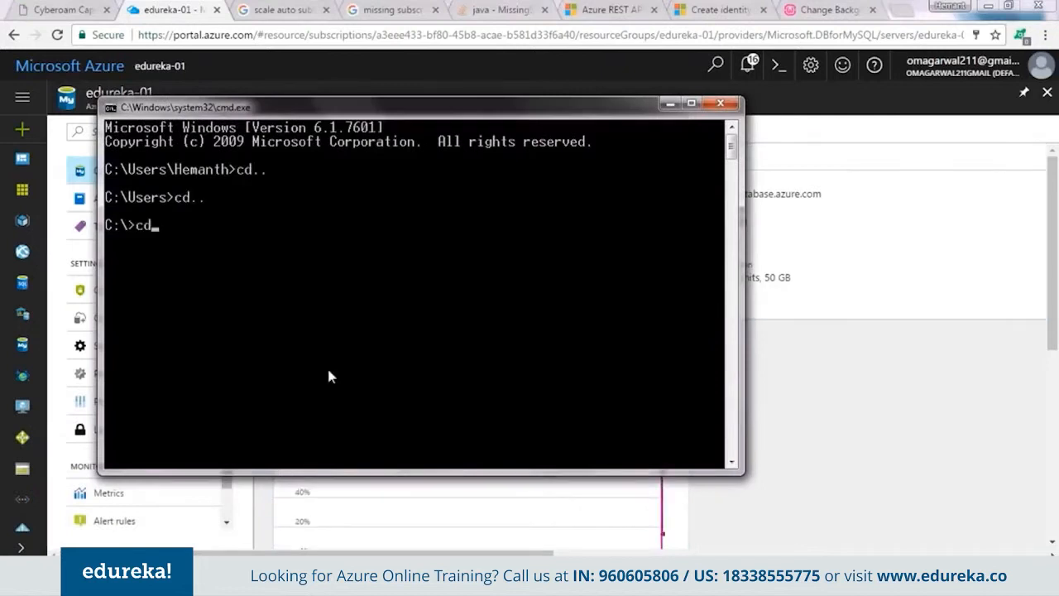
type(" wamp64")
key("Return")
type("cd m")
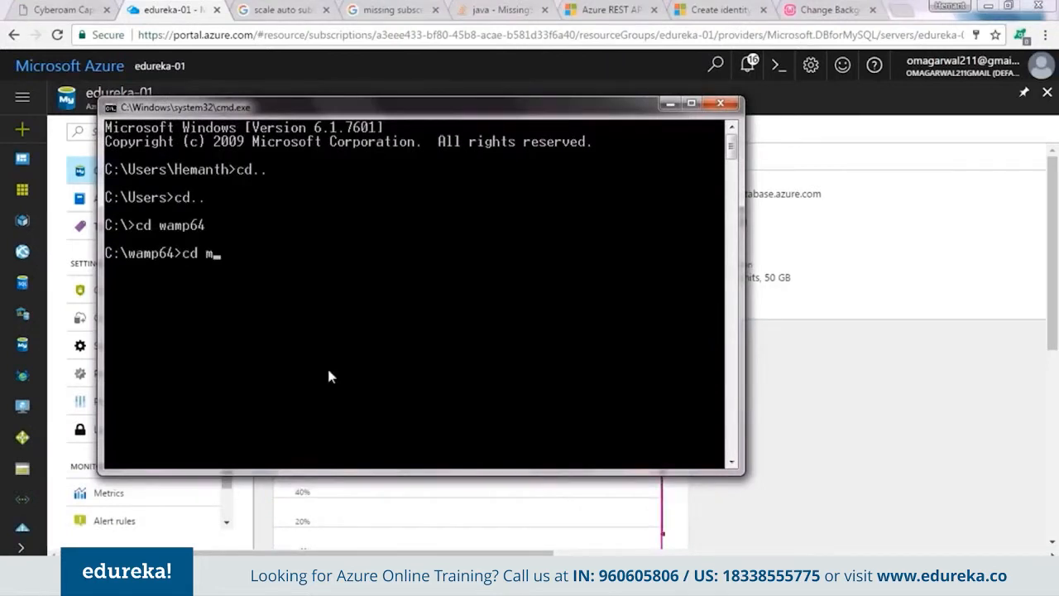
key("BackSpace")
type("bin")
key("Return")
type("cd mysql")
key("Return")
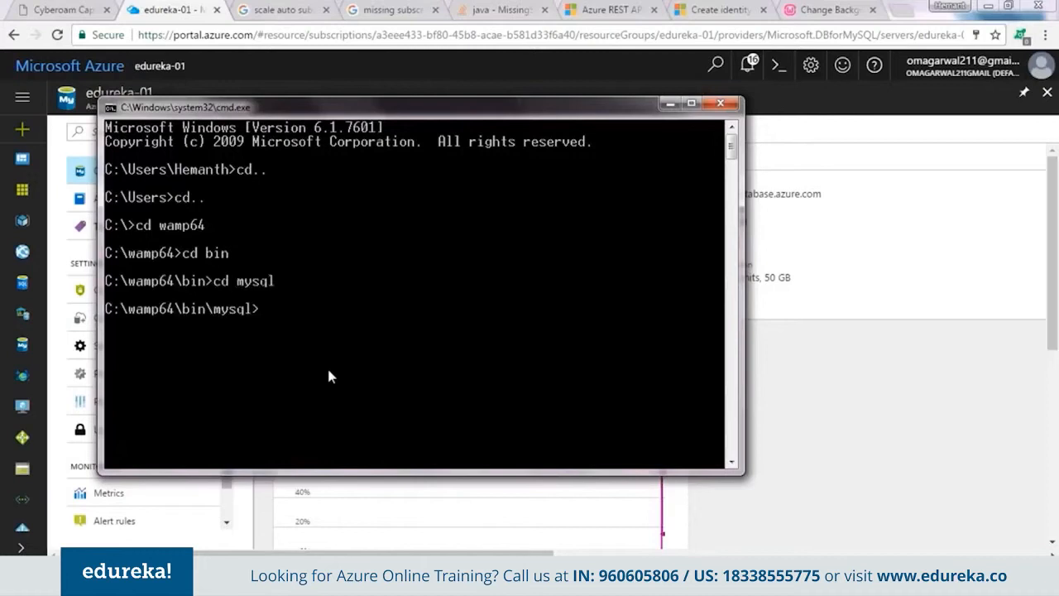
Change the working directory into the mysql5.7.14 folder and its bin subfolder
type("cd m")
key("Tab")
key("Return")
type("cd bin")
key("Return")
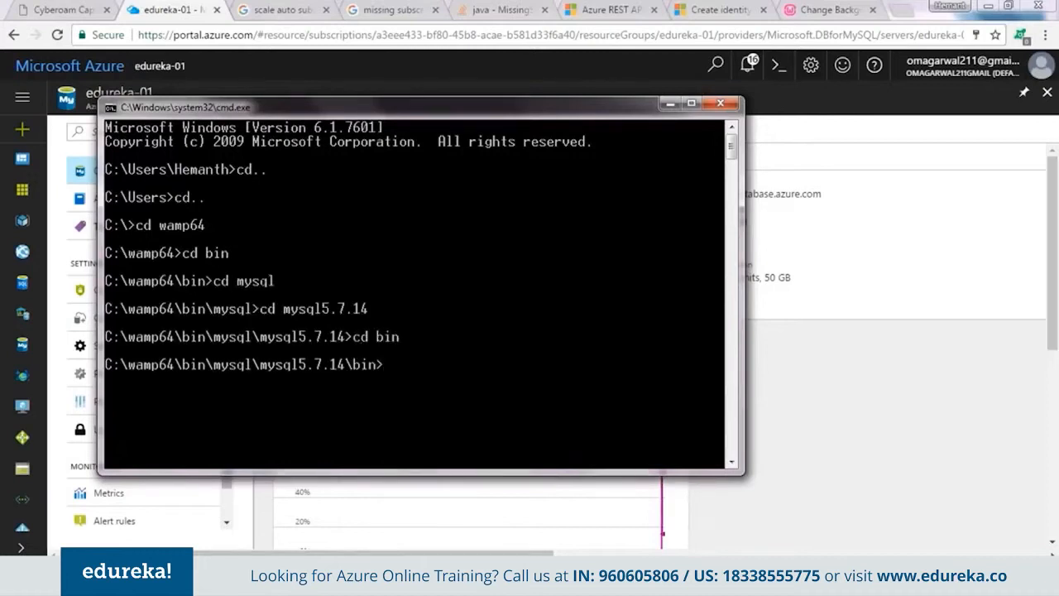
Begin a mysql command with -h and the server name edureka-01.mysql.database.azure.com copied from the Azure server overview
type("mysql -h")
left_click(757, 382)
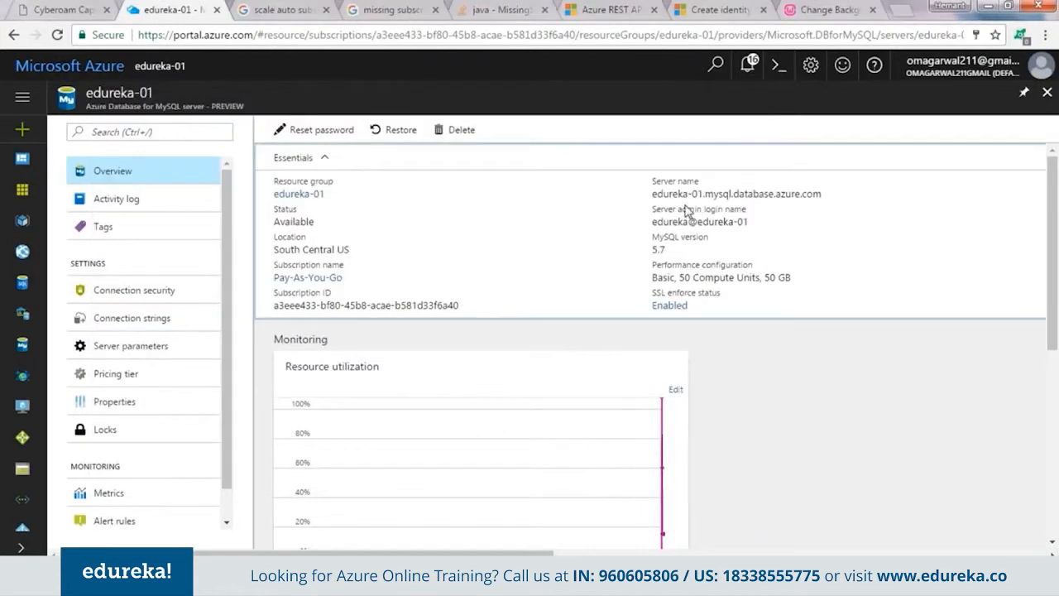
left_click_drag(652, 194, 825, 199)
key("ctrl+c")
key("alt+Tab")
right_click(484, 362)
left_click(523, 406)
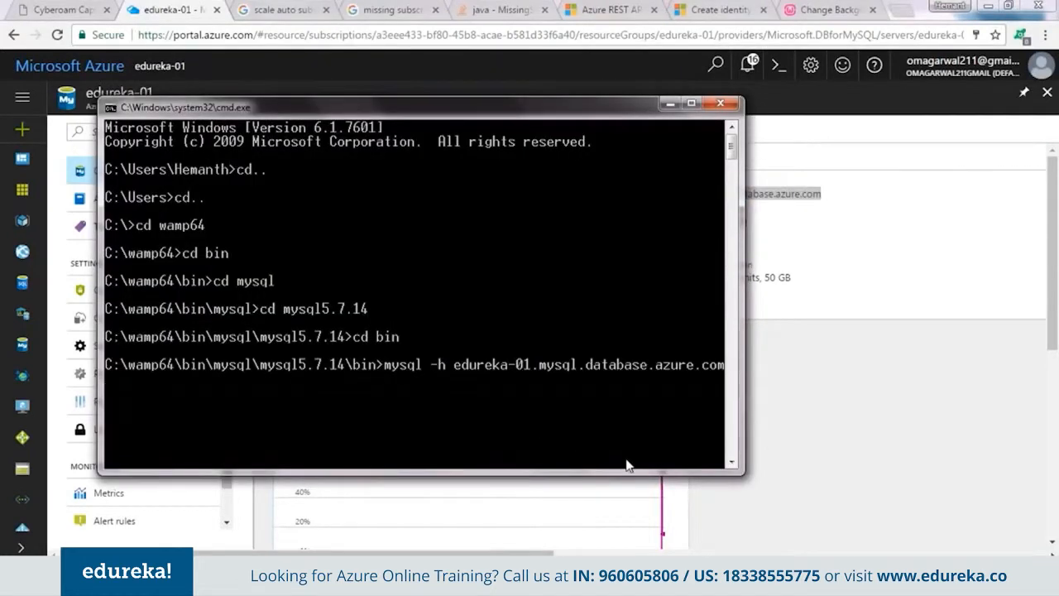
Extend the mysql command with -P 3306 and -u followed by the server admin login name copied from the Azure overview
type("-P 3306 -u")
left_click(935, 284)
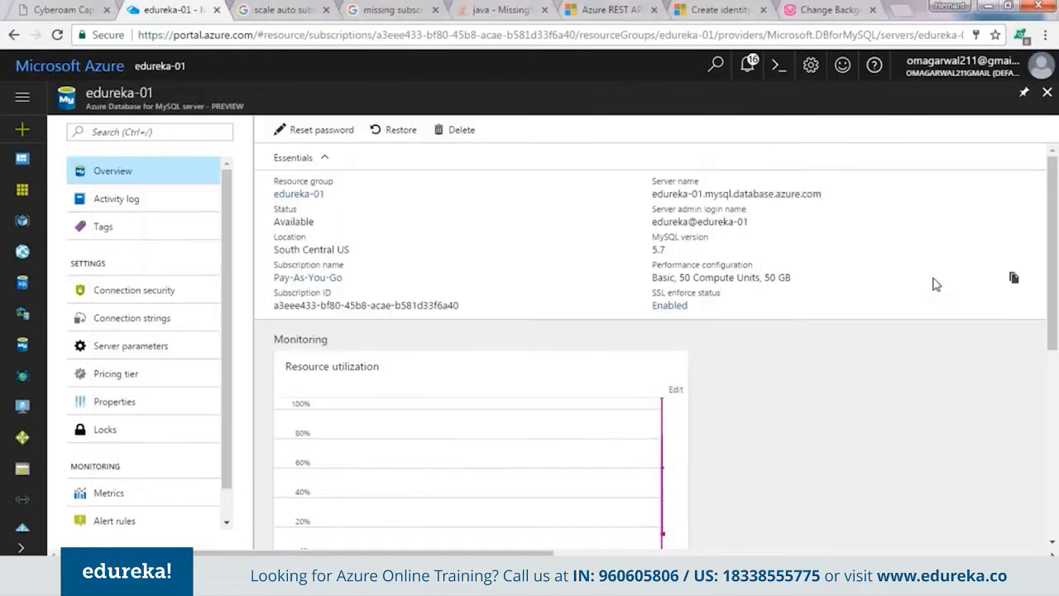
left_click(1013, 225)
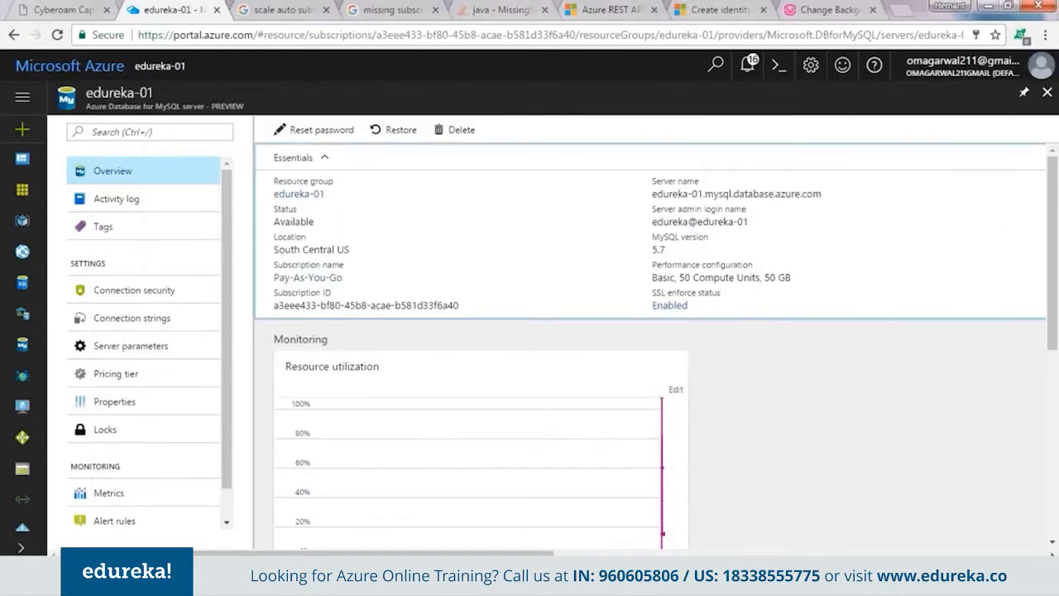
key("alt+Tab")
right_click(468, 431)
left_click(504, 474)
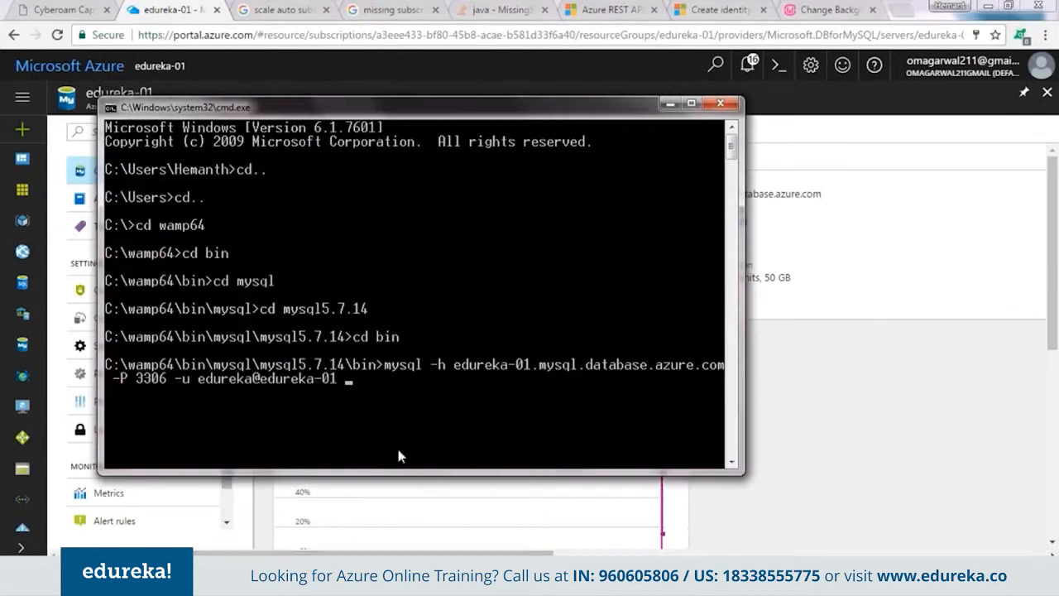
Complete the mysql command with -p, run it and enter the server admin password
type("-p")
key("Return")
type("*******")
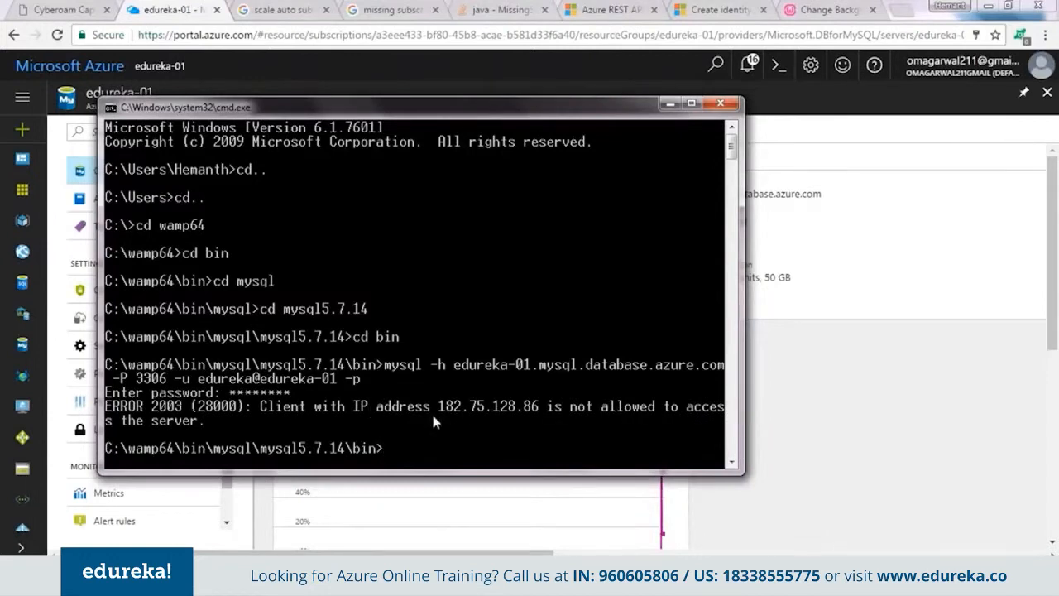
Add the current client IP address as a firewall rule in the MySQL server's connection security and save the settings
left_click(669, 102)
left_click(166, 295)
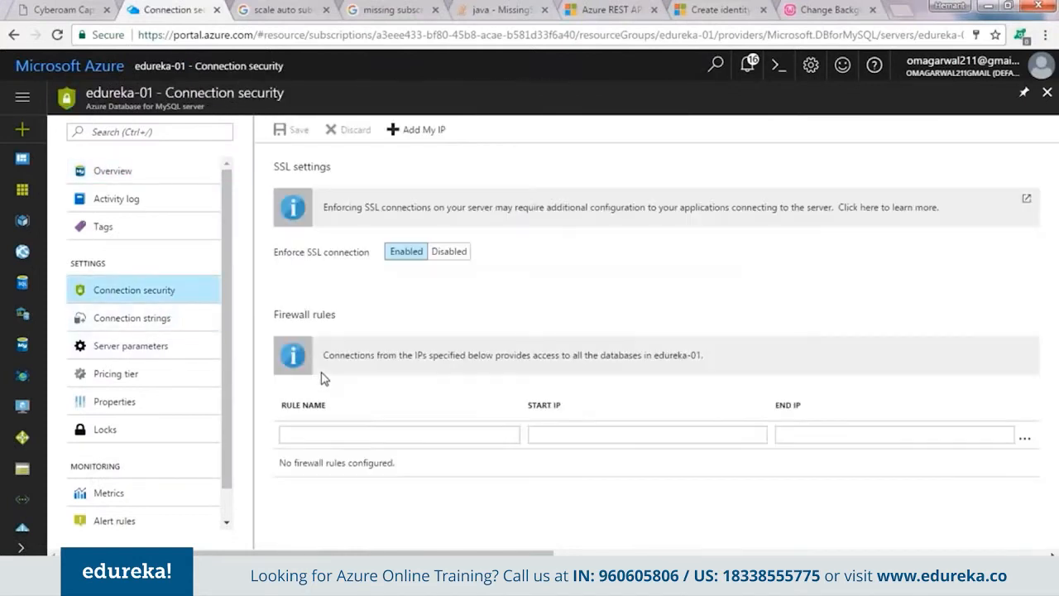
left_click(422, 131)
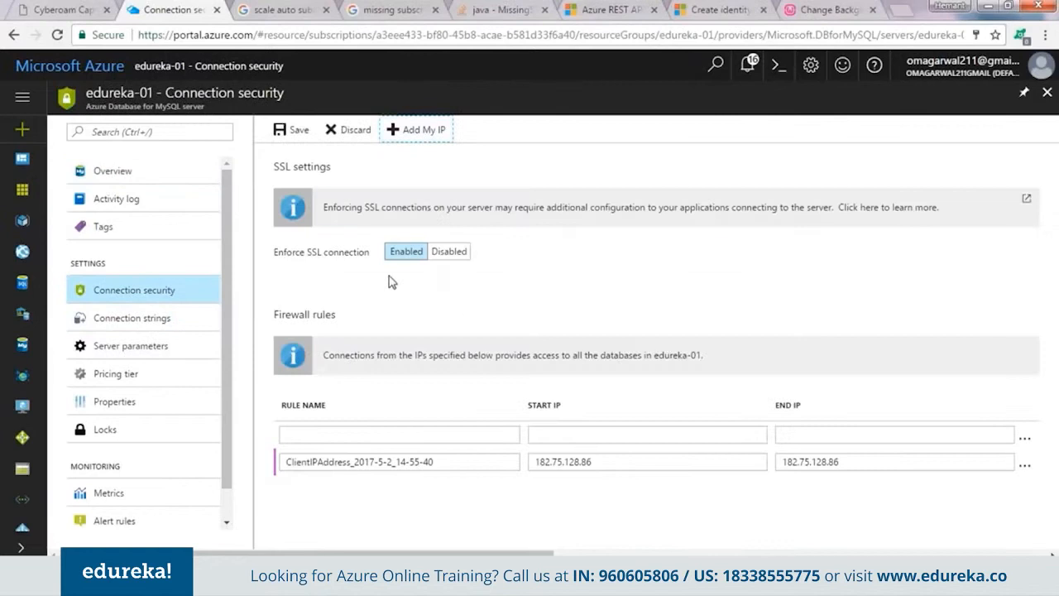
left_click(296, 130)
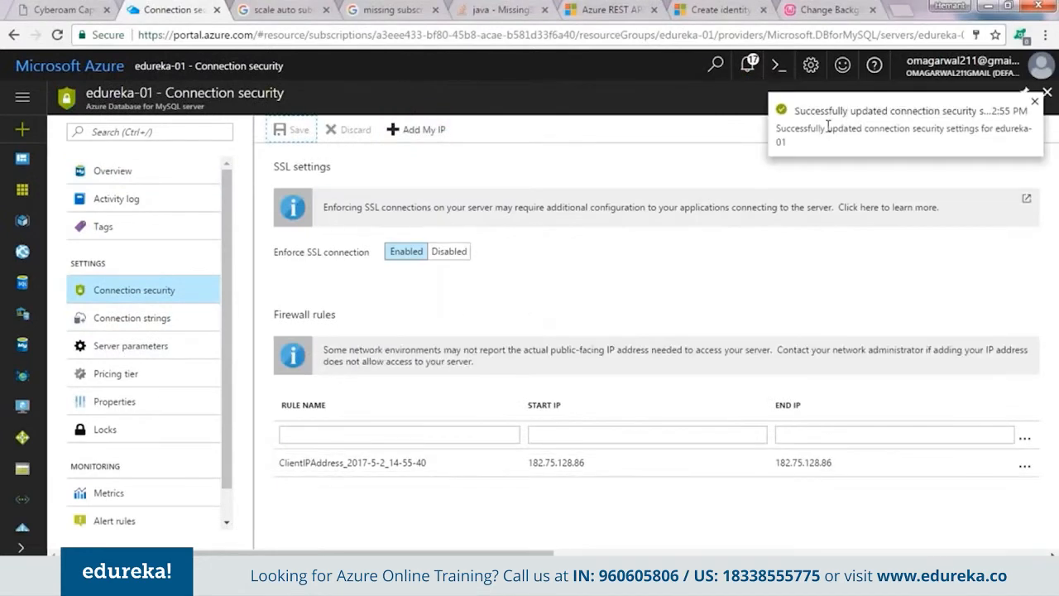
Rerun the previous mysql connection command for the edureka-01 server in the Command Prompt and enter the server admin password
left_click(494, 578)
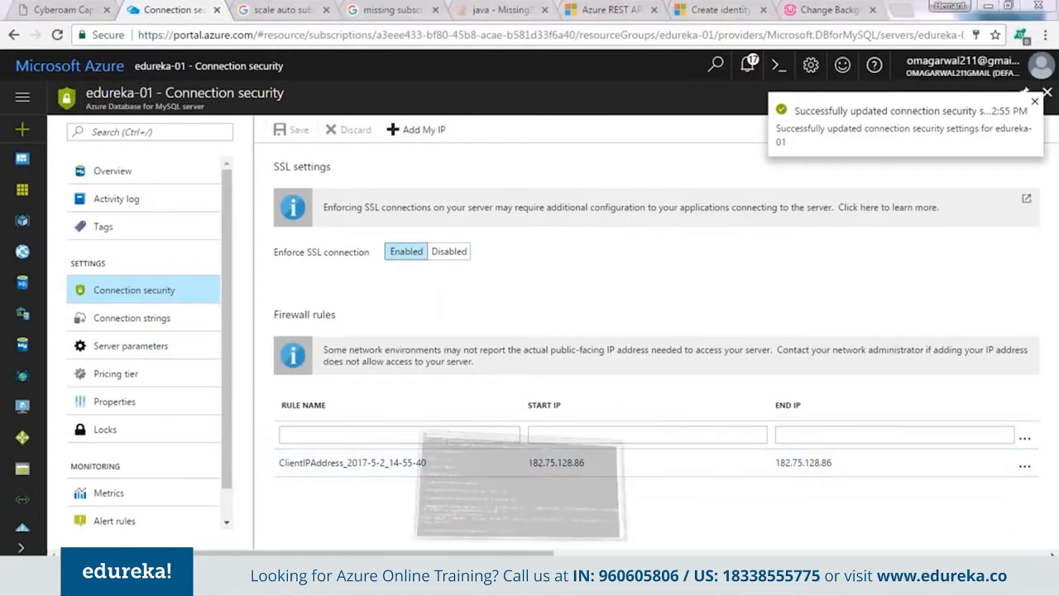
key("Up")
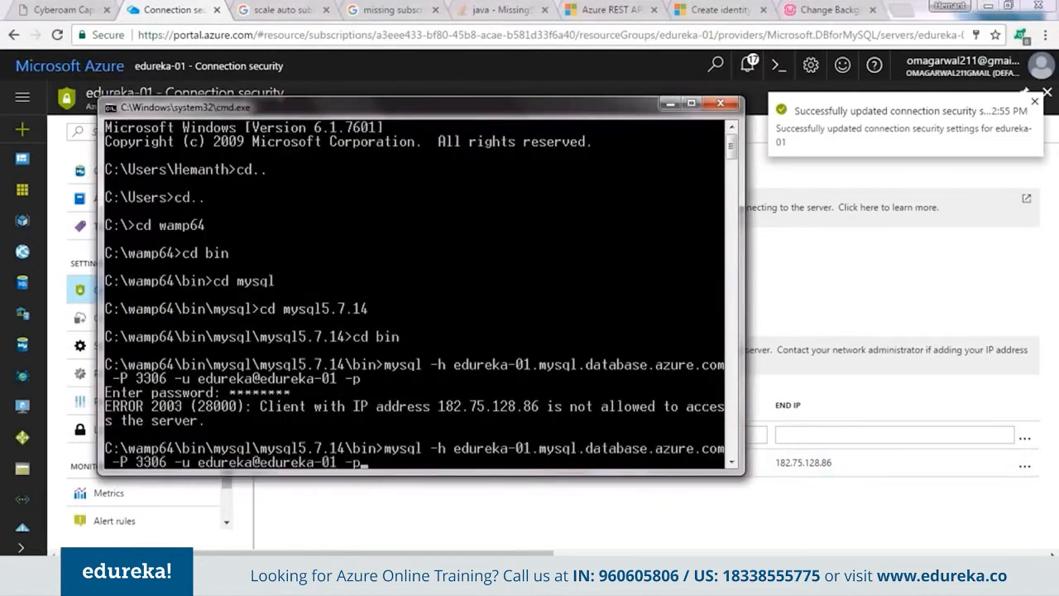
key("Return")
type("***")
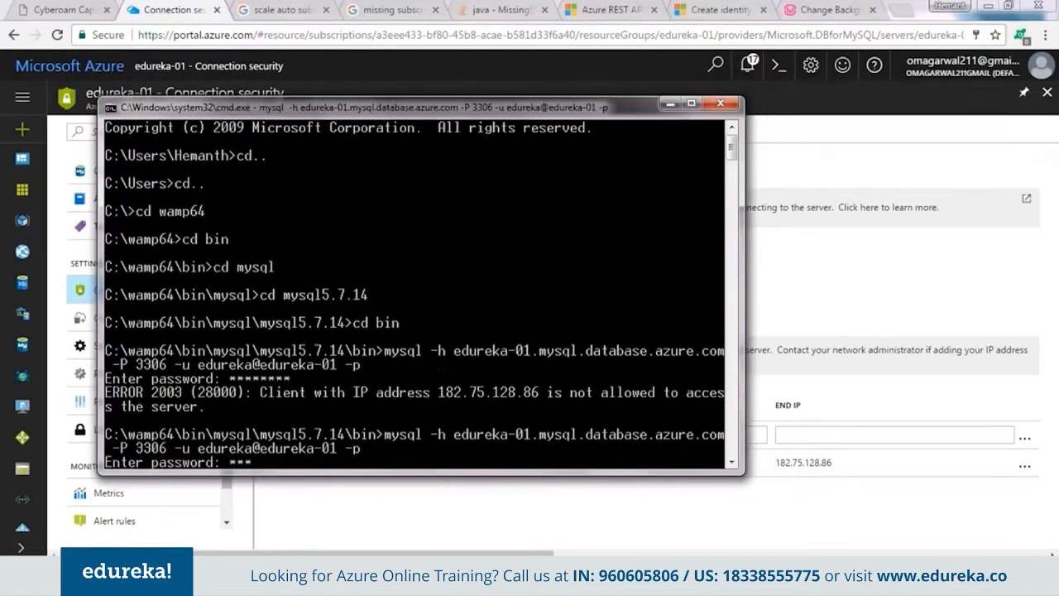
type("*****")
key("Return")
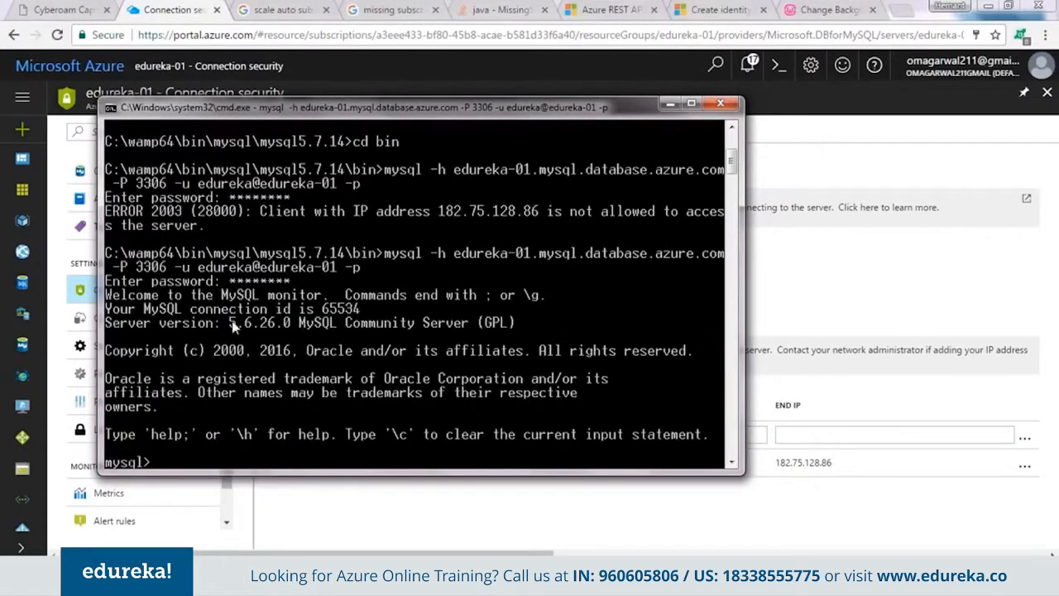
left_click_drag(460, 108, 529, 63)
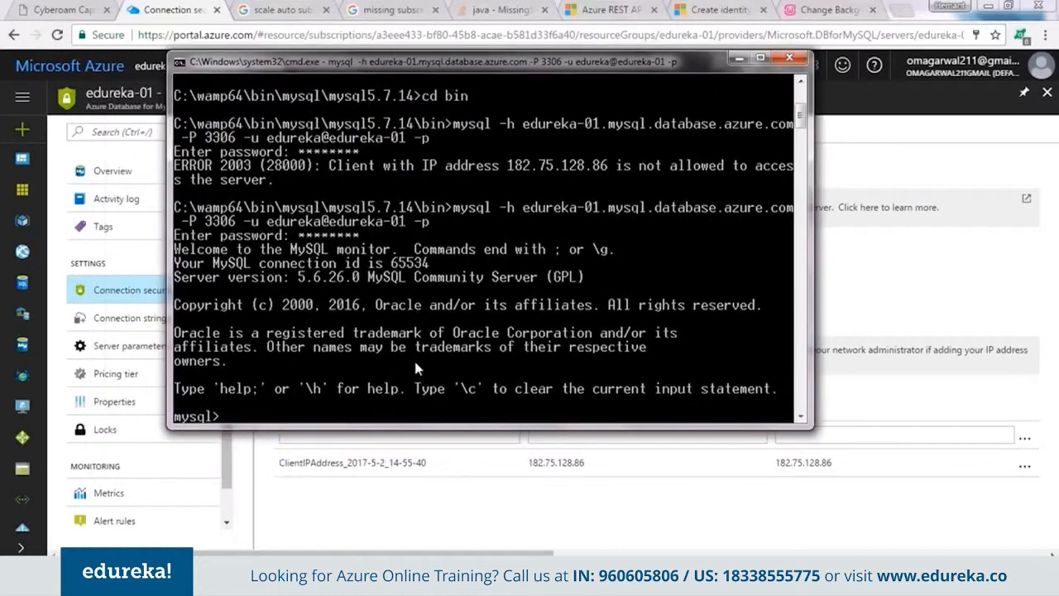
Try to create edureka with the statement "create edureka;" and to clear the MySQL console
type("create edure")
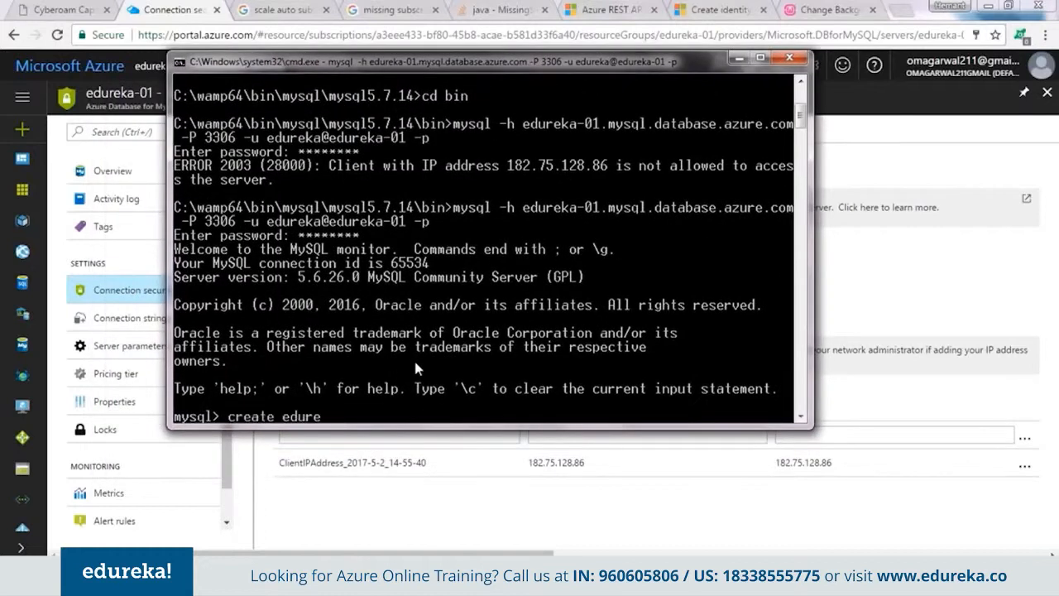
type("ka;")
key("Return")
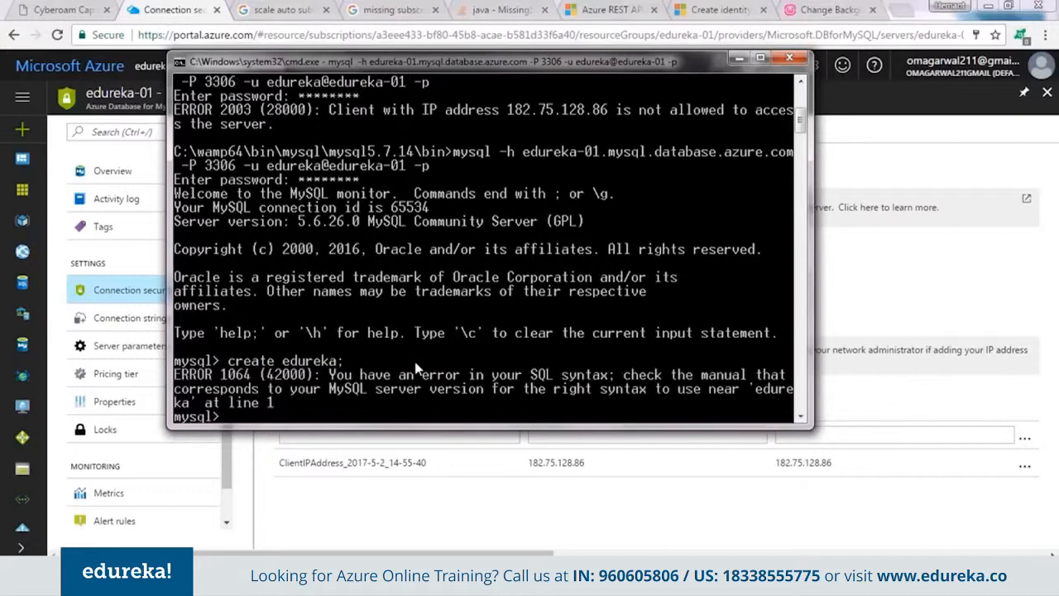
type("createclear")
key("Return")
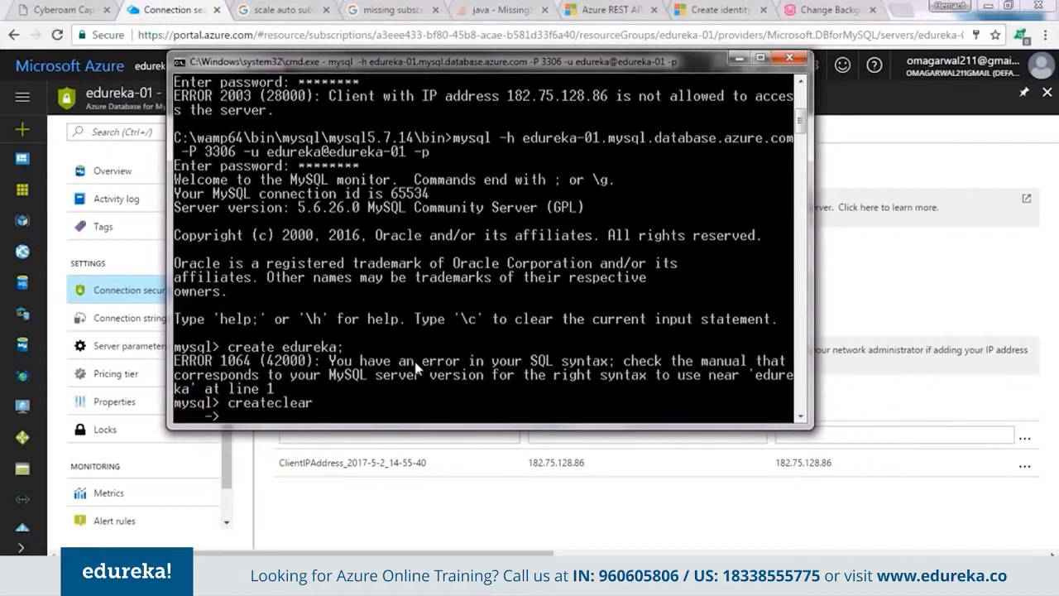
type(";")
key("Return")
type("clear")
key("Return")
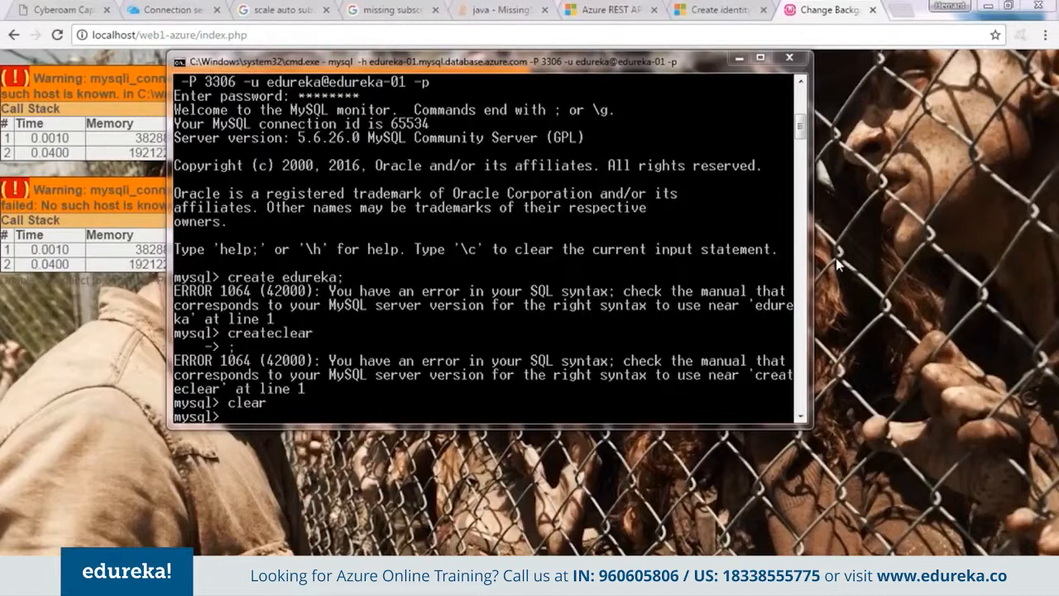
Create a database named edureka on the MySQL server and switch to it
left_click(382, 401)
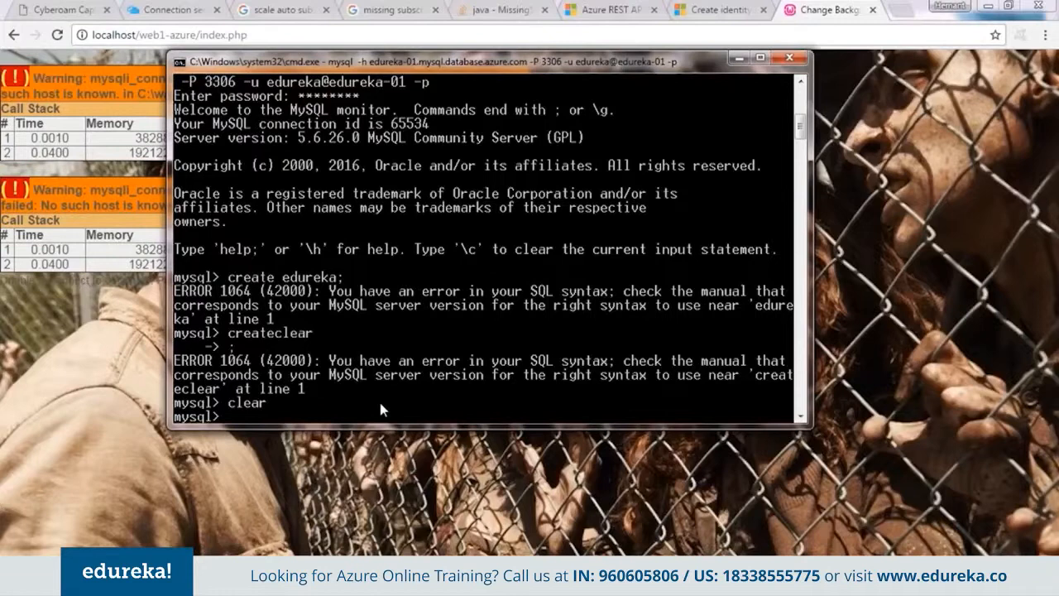
type("create database edurek")
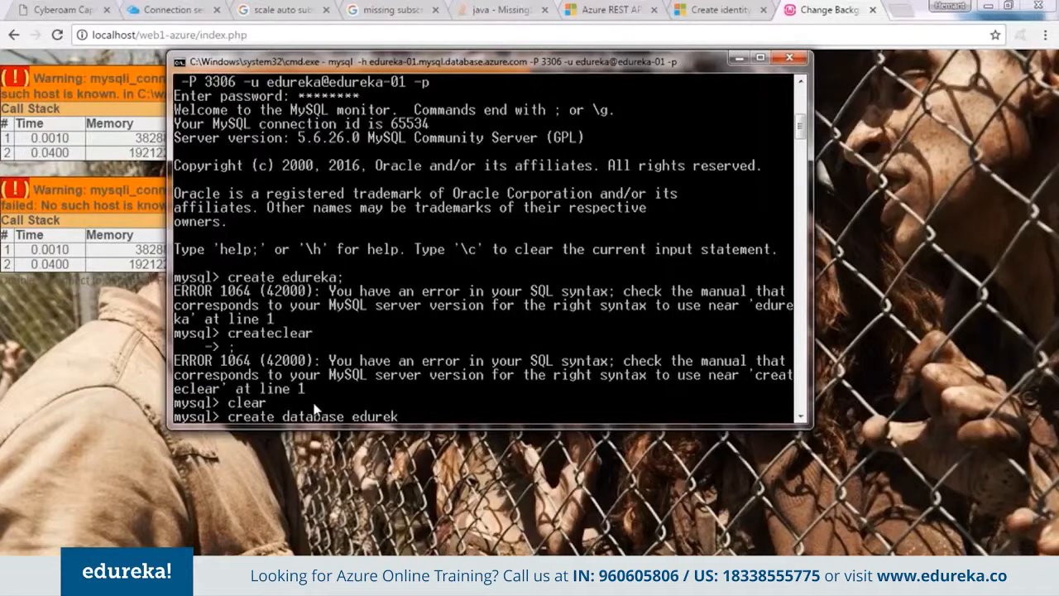
type("a;")
key("Return")
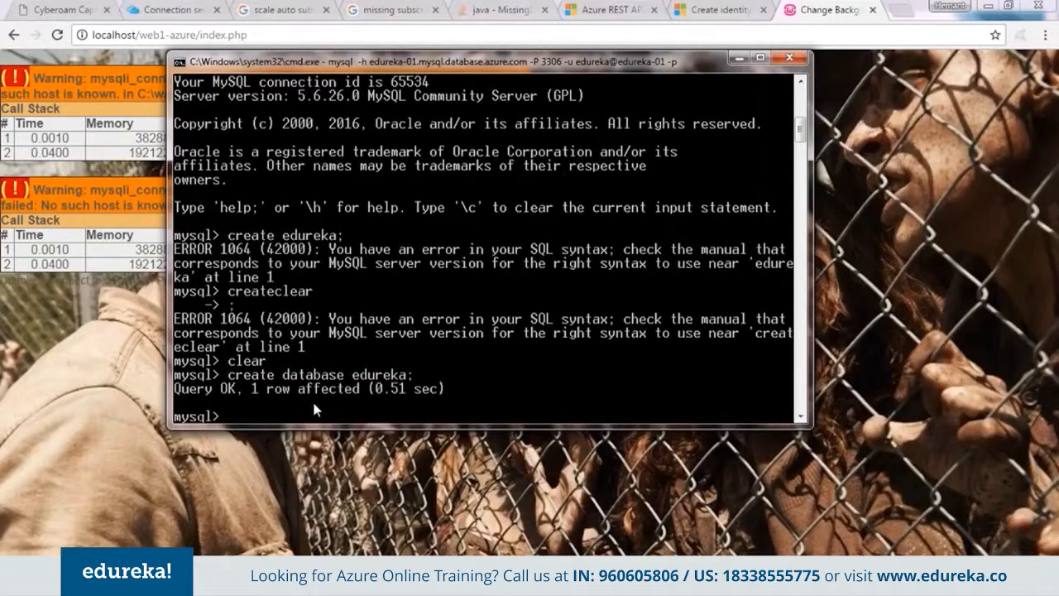
type("use edureka;")
key("Return")
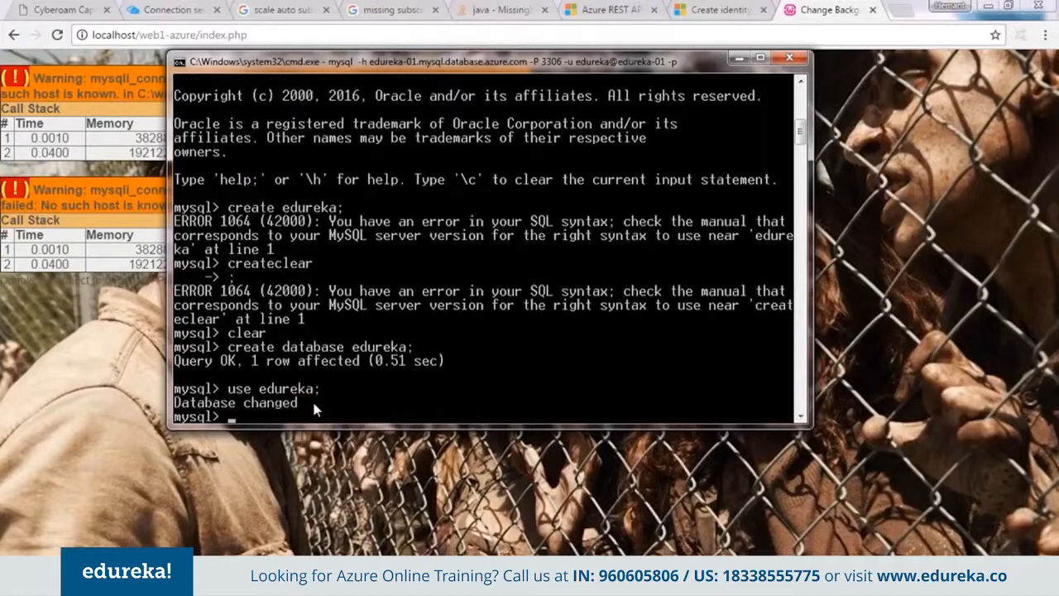
Create a table named image with a name column of type varchar(20), and list the tables in the database
type("create table image(")
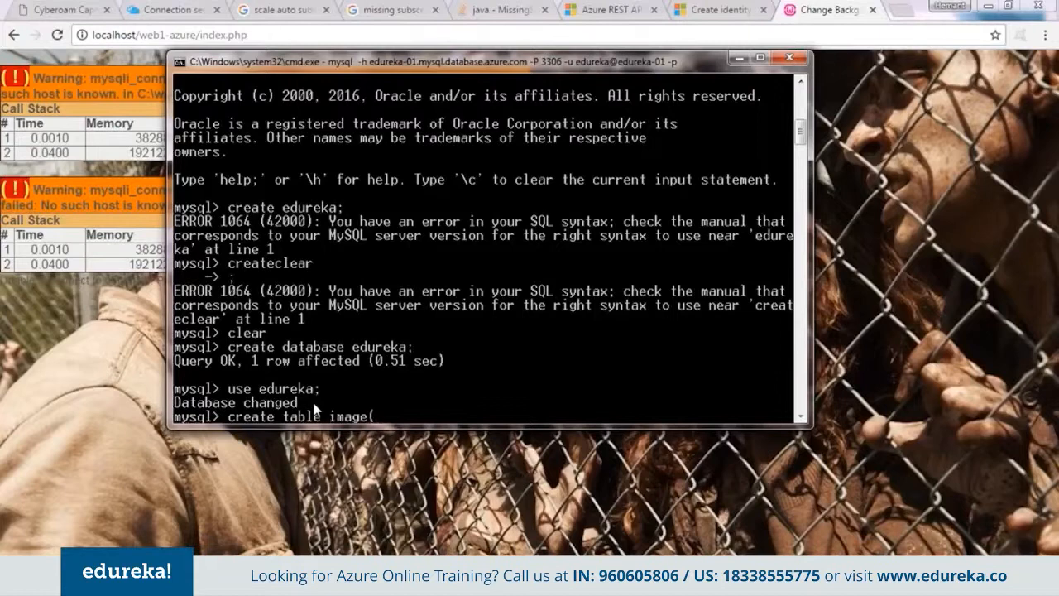
type("varchar(20));")
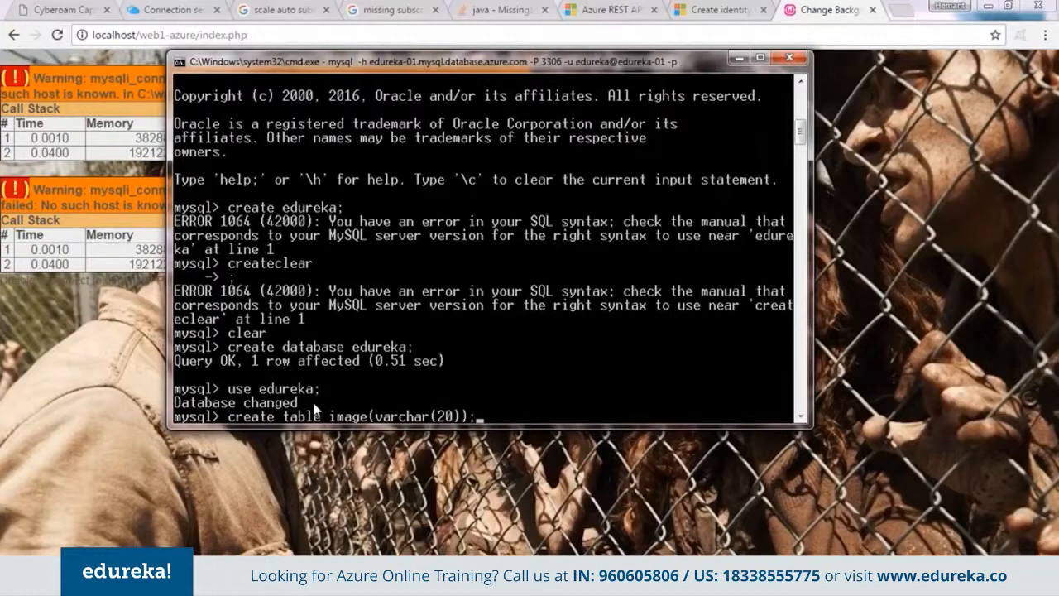
key("Return")
key("Up")
key("Left")
key("Left")
key("Left")
key("Left")
key("Left")
key("Left")
key("Left")
key("Left")
key("Left")
key("Left")
key("Left")
key("Left")
key("Left")
type("na")
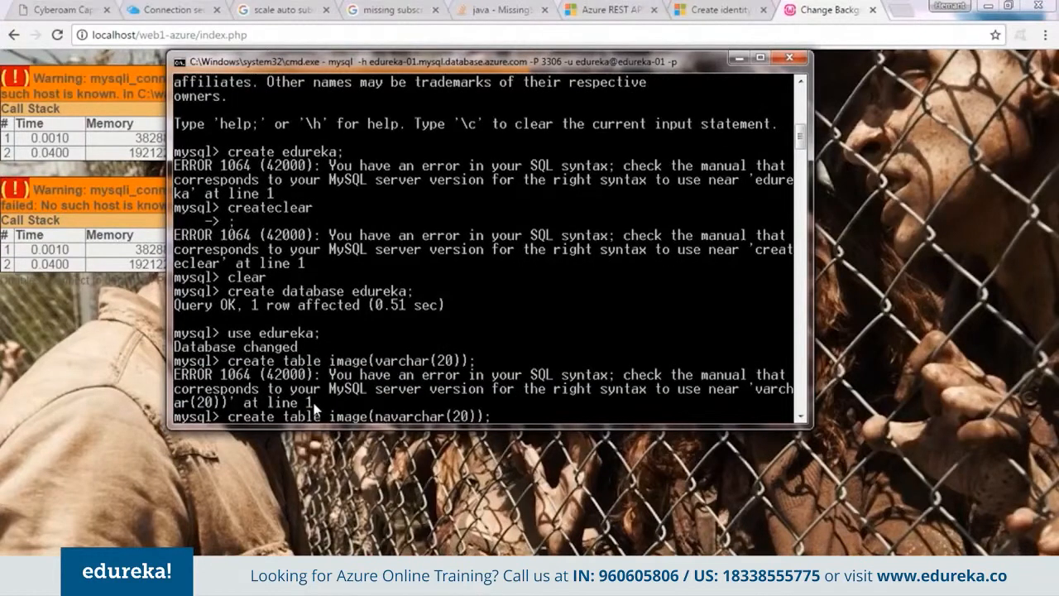
type("me")
key("Return")
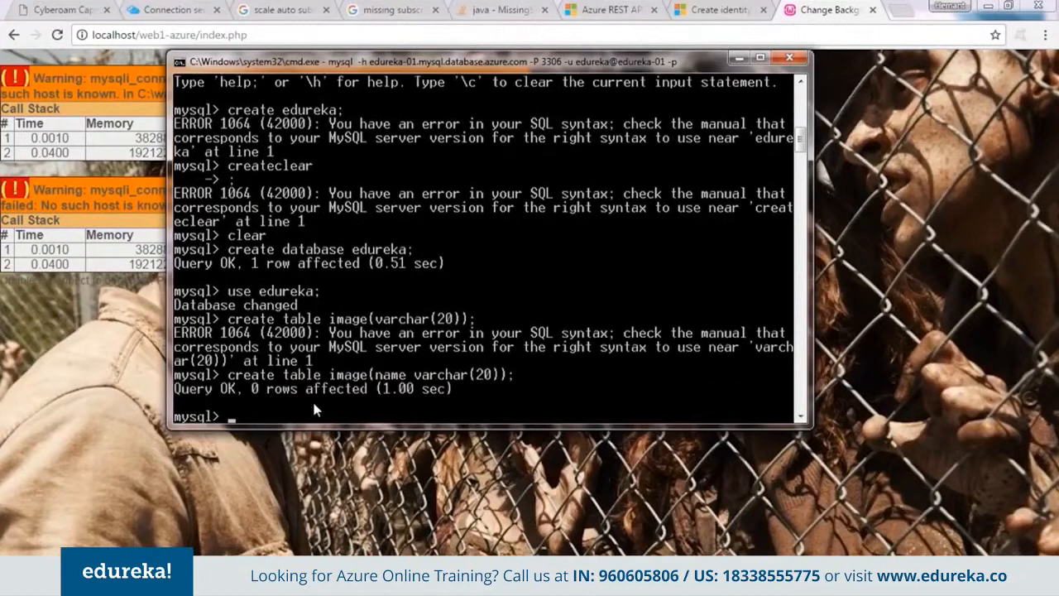
type("show tables;")
key("Return")
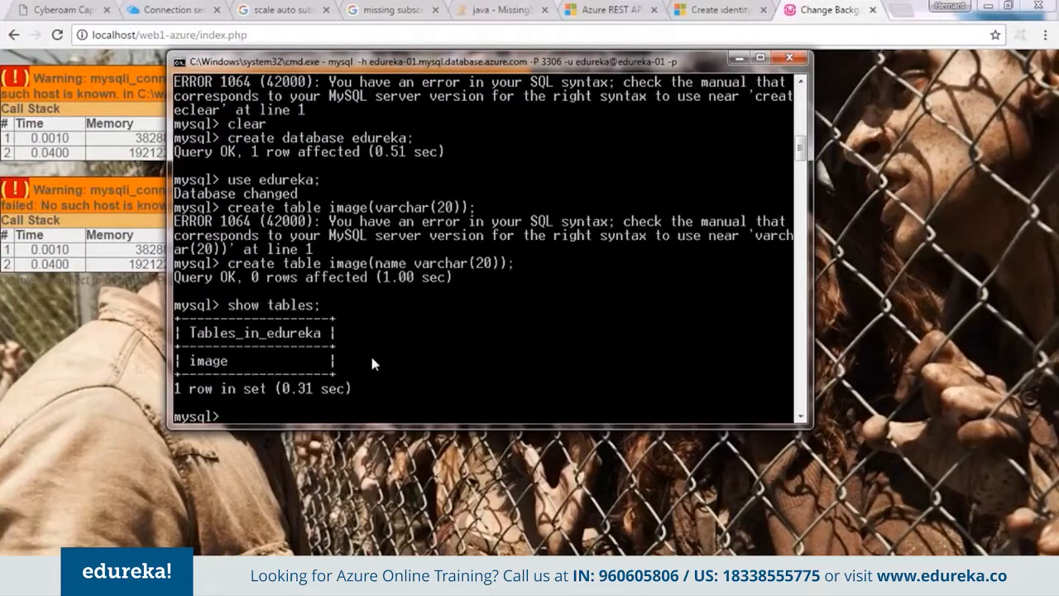
Minimize the Command Prompt and close the extra search, forum and documentation pages in Chrome, returning to the Azure portal page
left_click(739, 58)
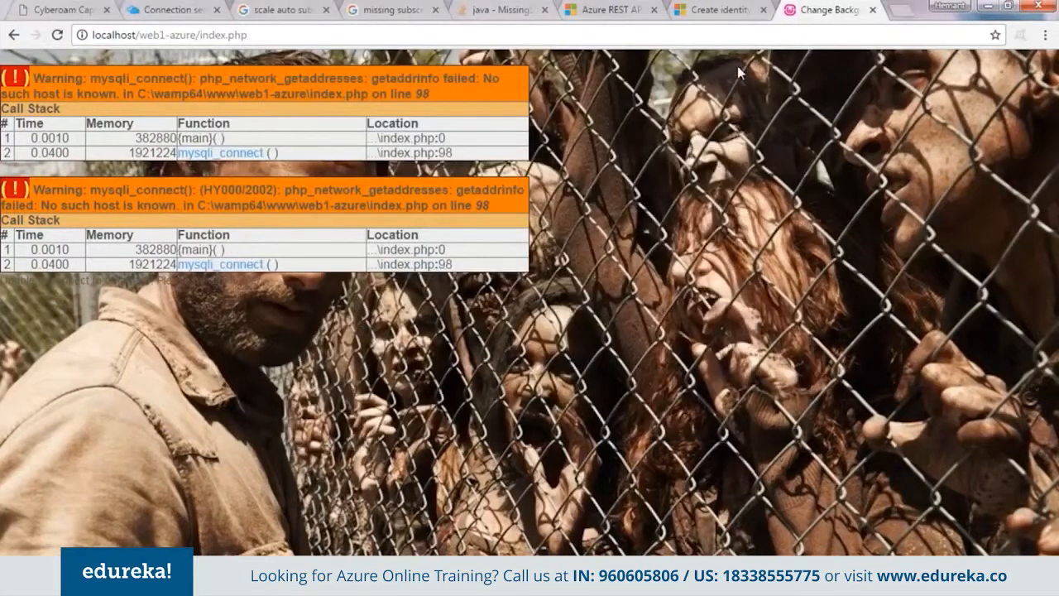
left_click(721, 6)
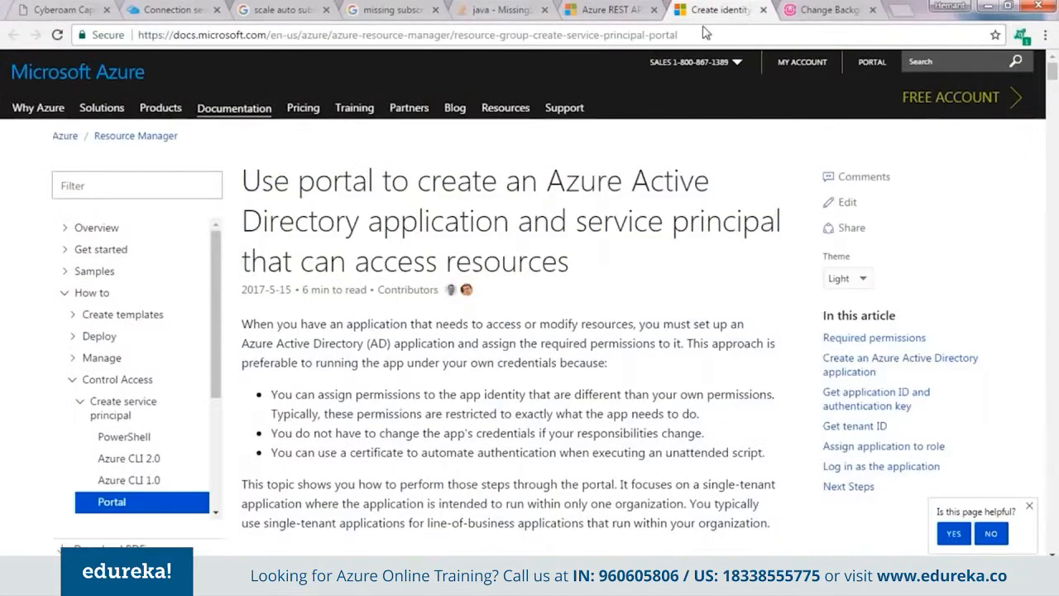
left_click(173, 12)
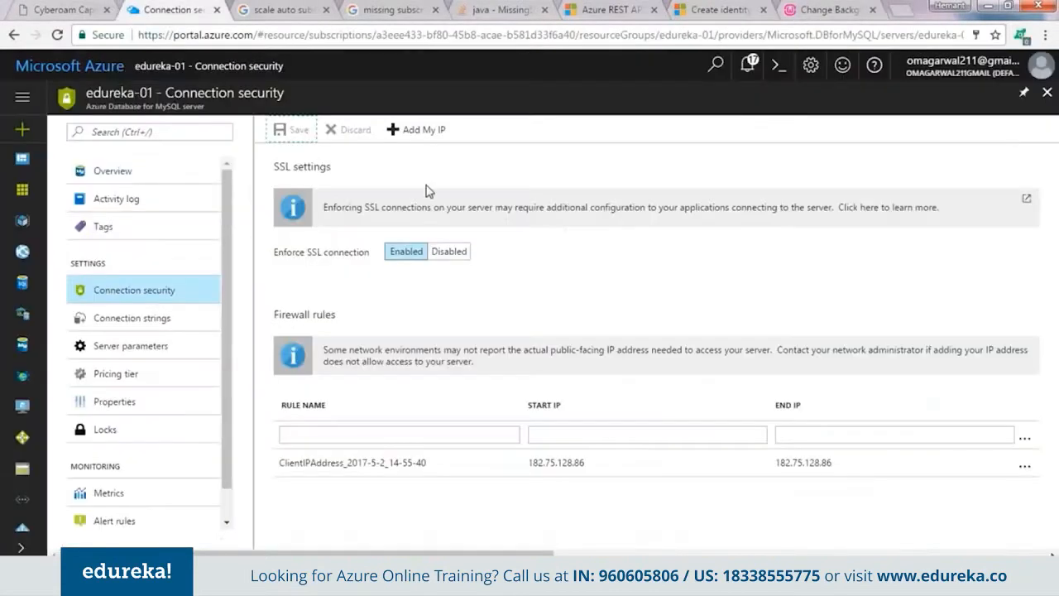
left_click(767, 10)
left_click(655, 11)
left_click(545, 11)
left_click(538, 11)
left_click(436, 11)
left_click(327, 11)
left_click(181, 13)
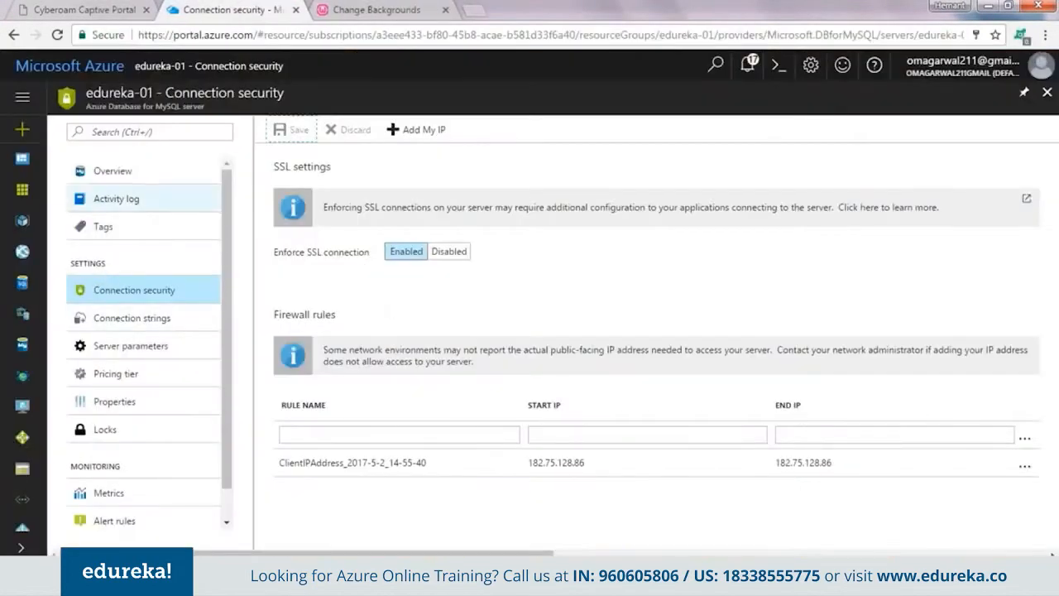
Check the MySQL databases list in the edureka-01 server overview for the edureka database
left_click(125, 174)
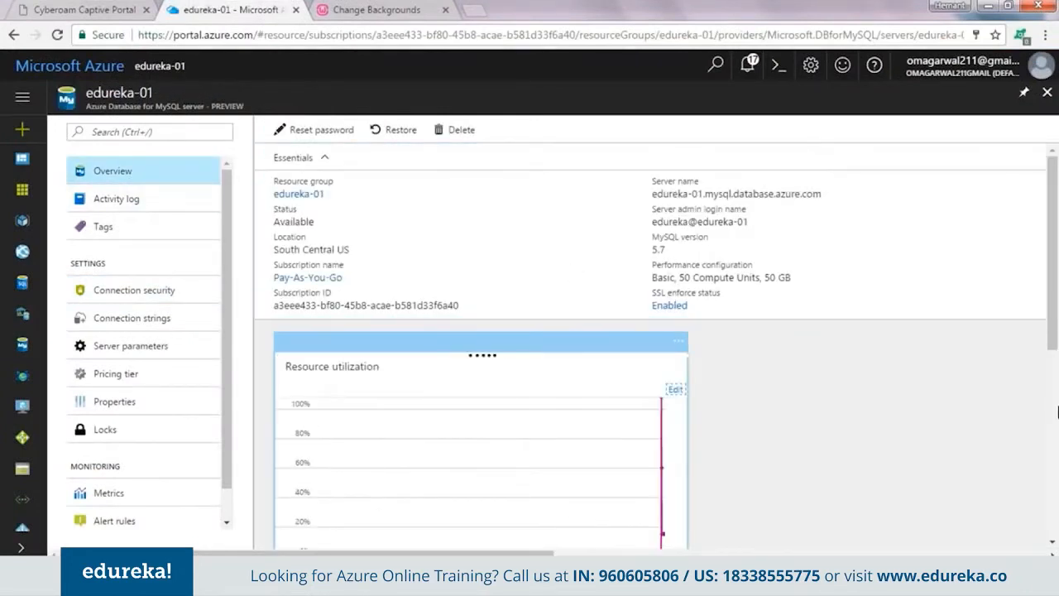
left_click(1053, 354)
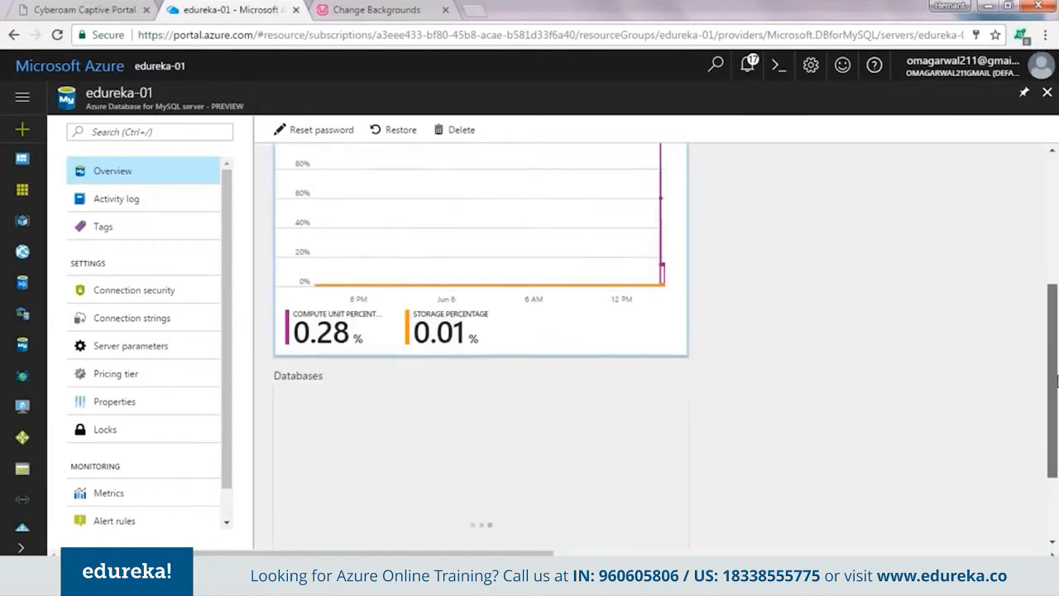
left_click_drag(1057, 419, 1027, 431)
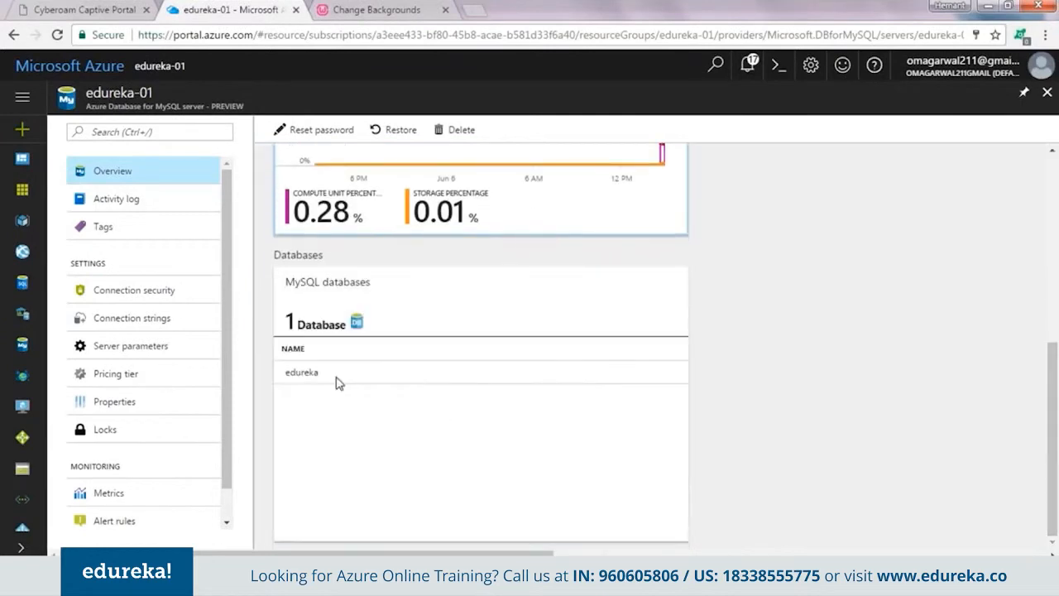
double_click(290, 373)
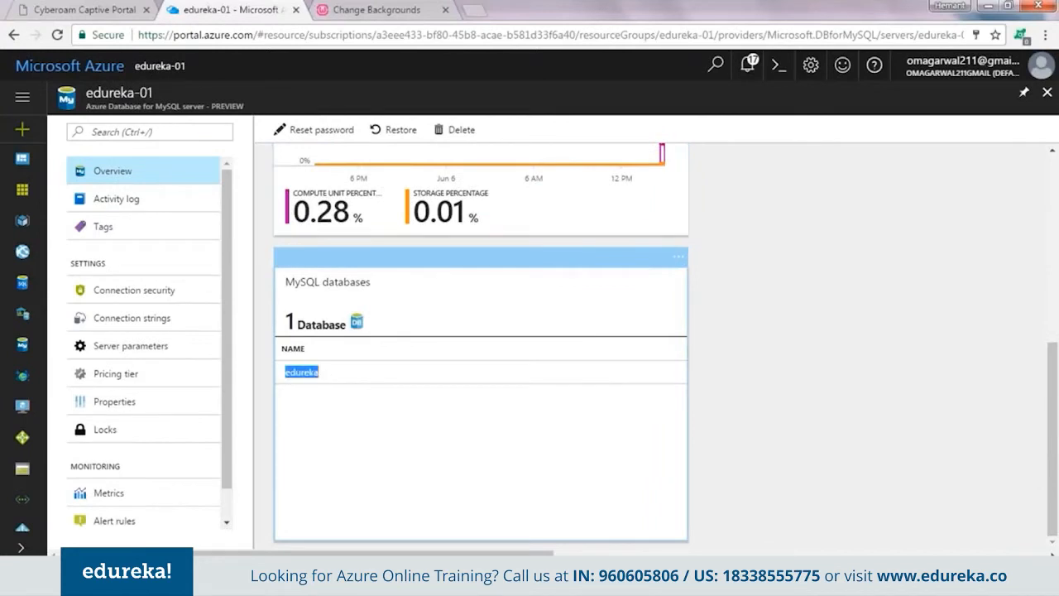
left_click_drag(1052, 452, 1047, 262)
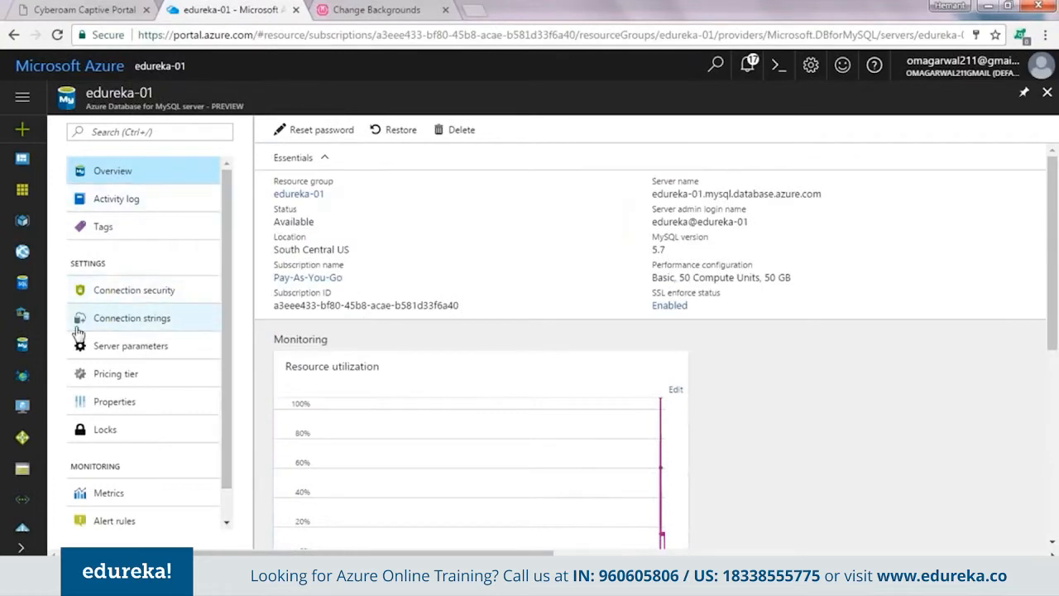
Open the edureka-01 web app from the Azure dashboard, view its site at its URL and return to the app overview
left_click(21, 98)
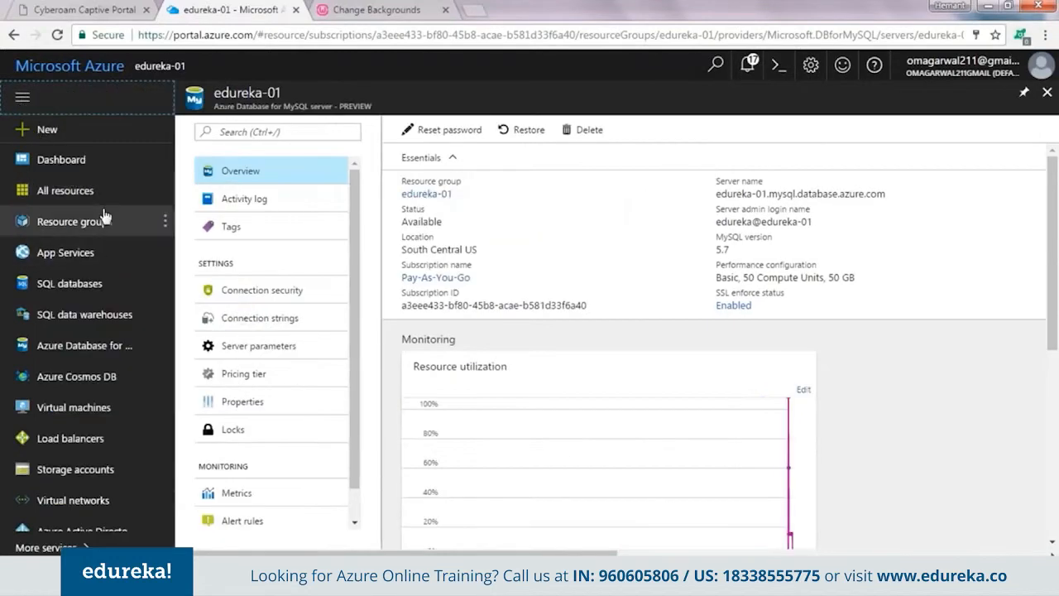
left_click(97, 174)
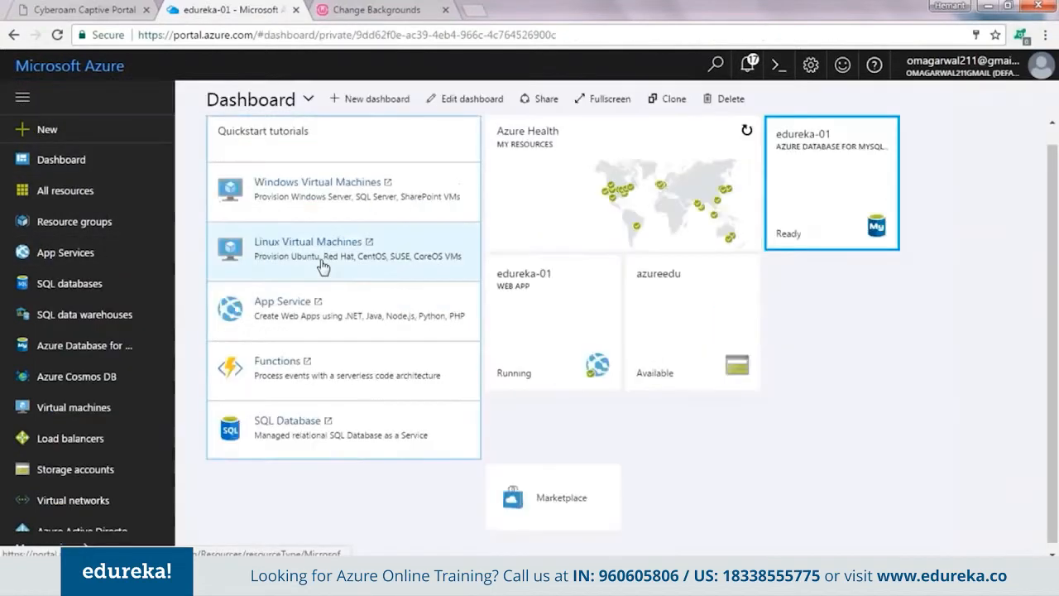
left_click(525, 280)
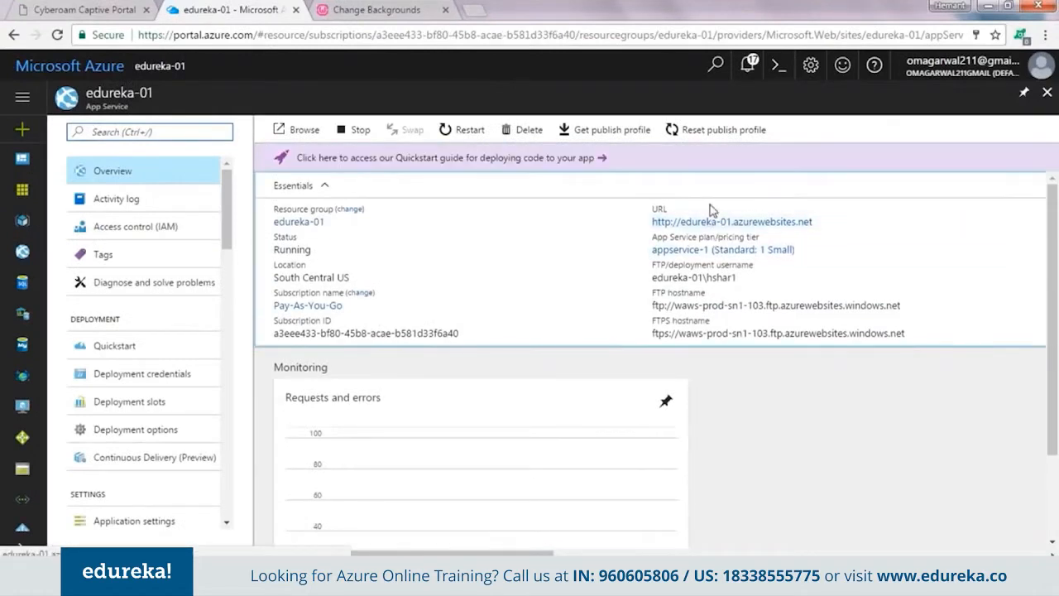
left_click(715, 229)
left_click(387, 12)
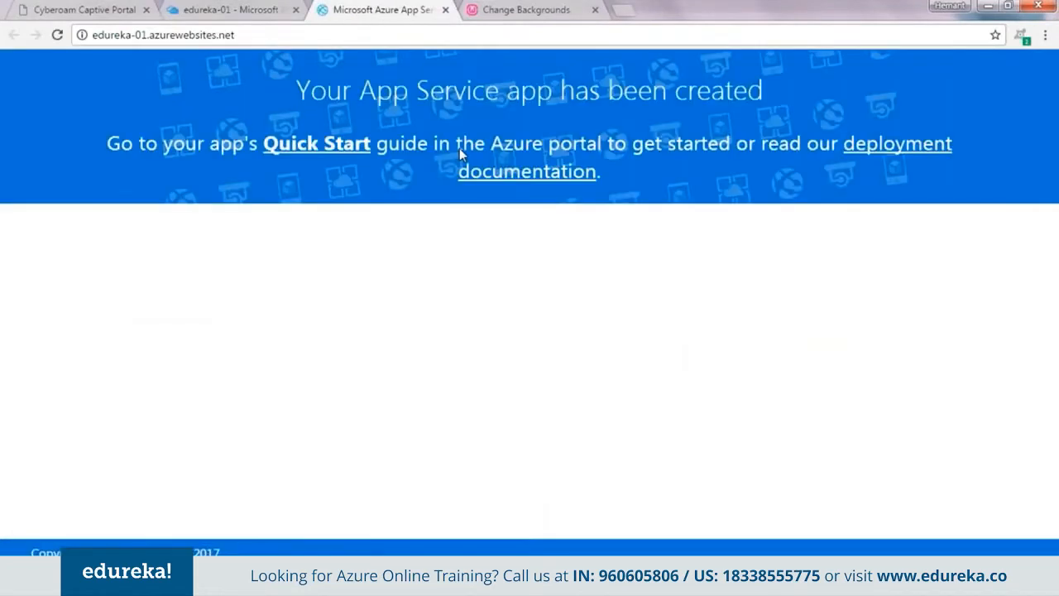
left_click(245, 10)
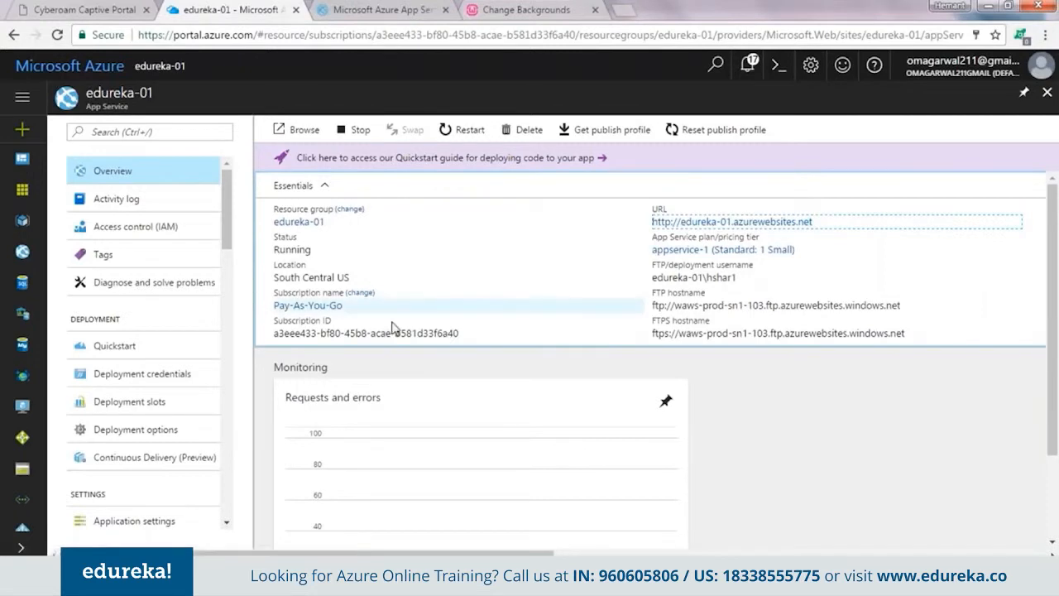
Launch FileZilla from Windows and switch back to the edureka-01 app service overview in the browser
key("super")
type("file")
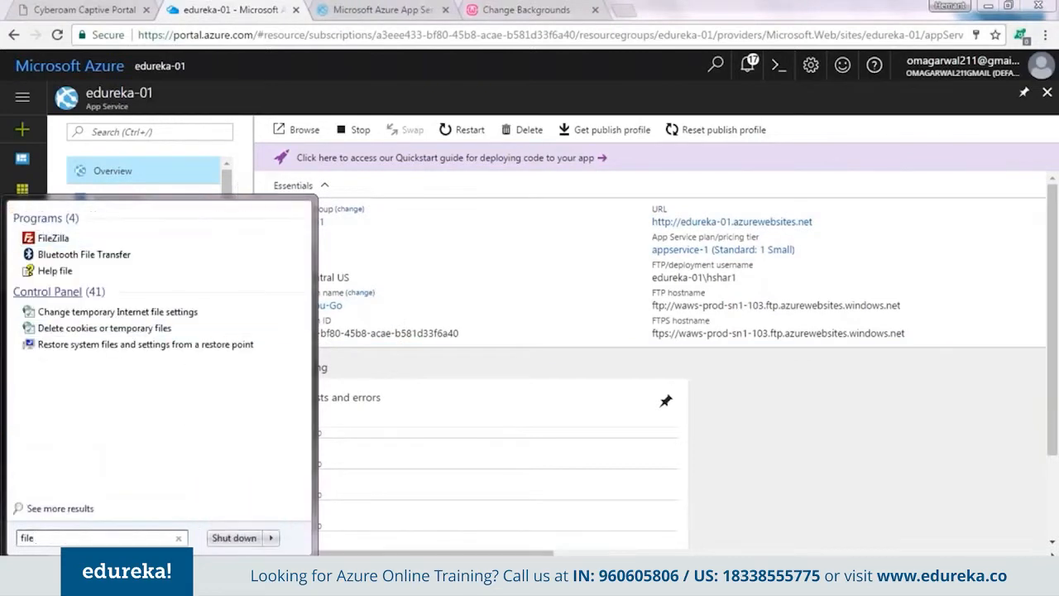
left_click(106, 240)
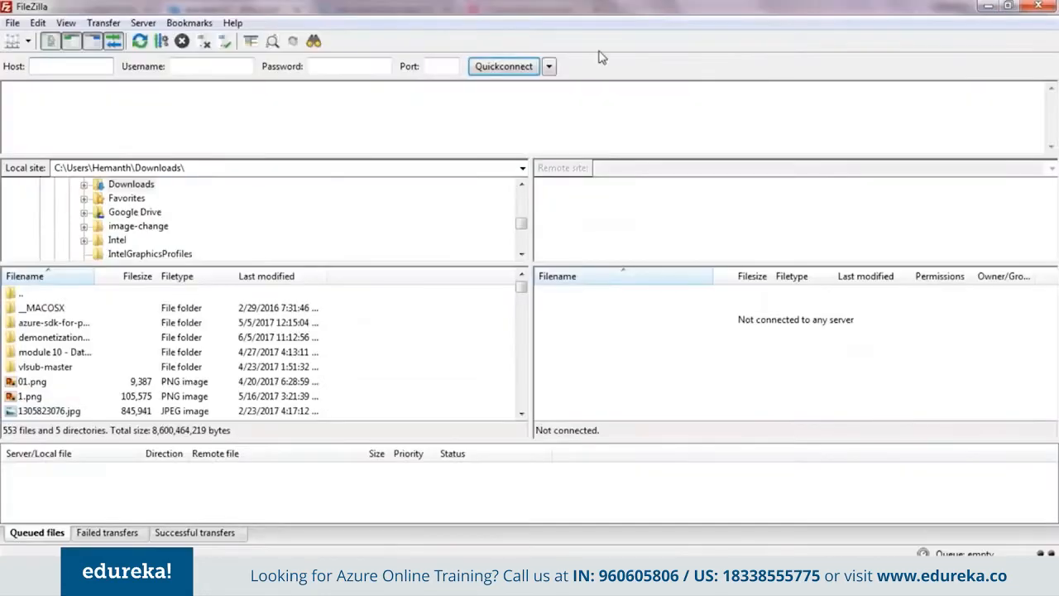
left_click_drag(590, 7, 457, 103)
left_click(885, 125)
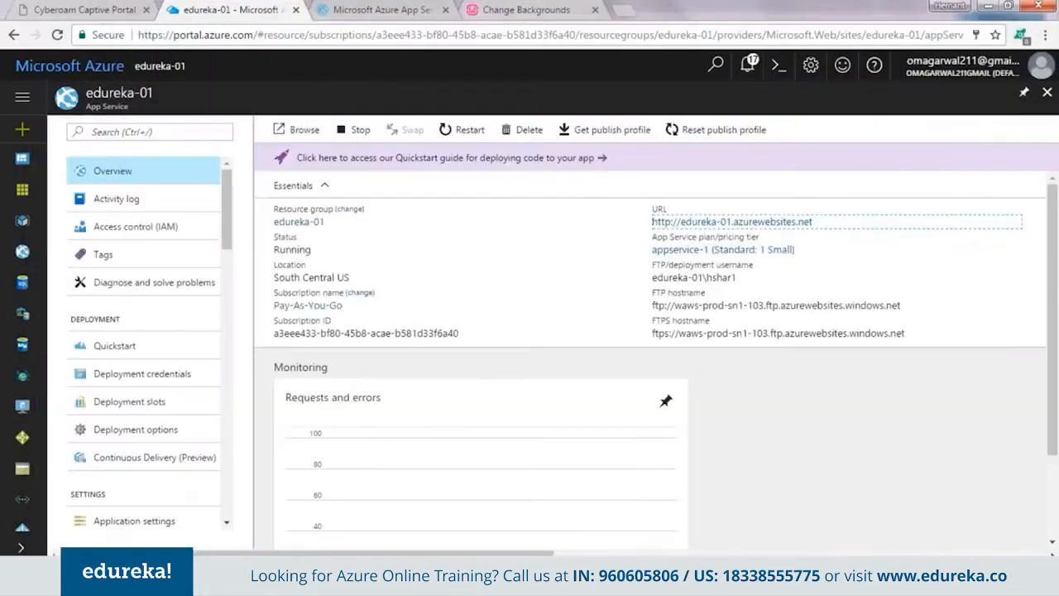
Set the web app's FTP/deployment username to hshar12, enter and confirm the deployment password, save, and reopen the deployment credentials page
left_click(139, 377)
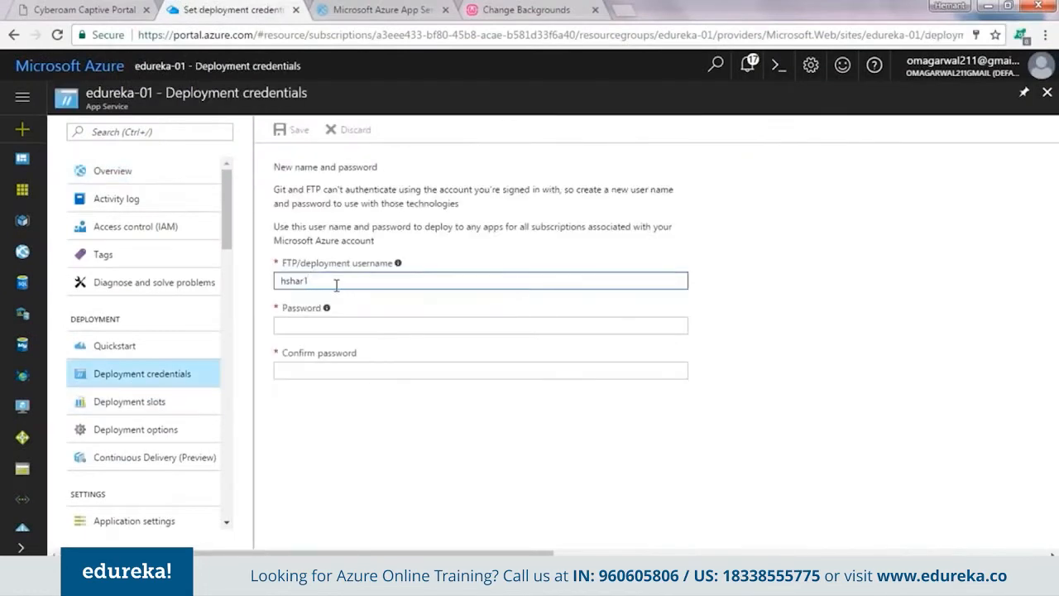
left_click_drag(335, 284, 278, 284)
left_click(329, 324)
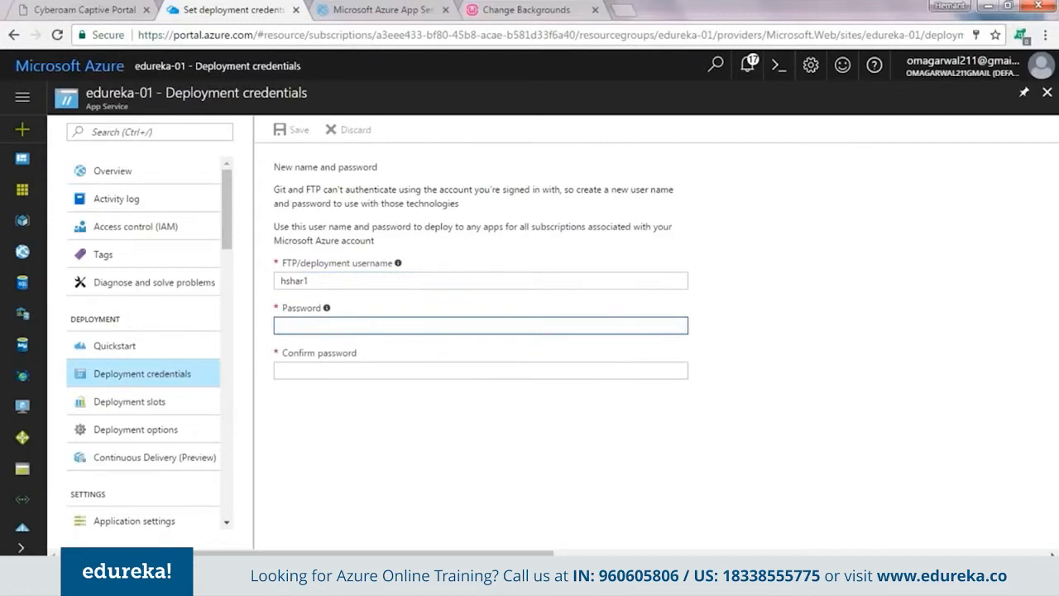
type("••••")
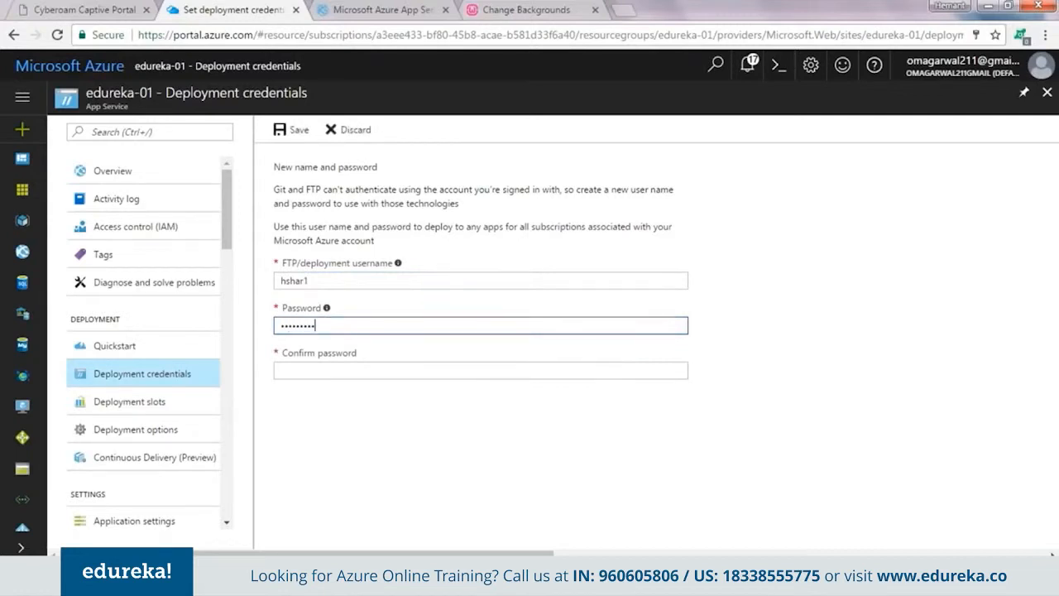
key("Tab")
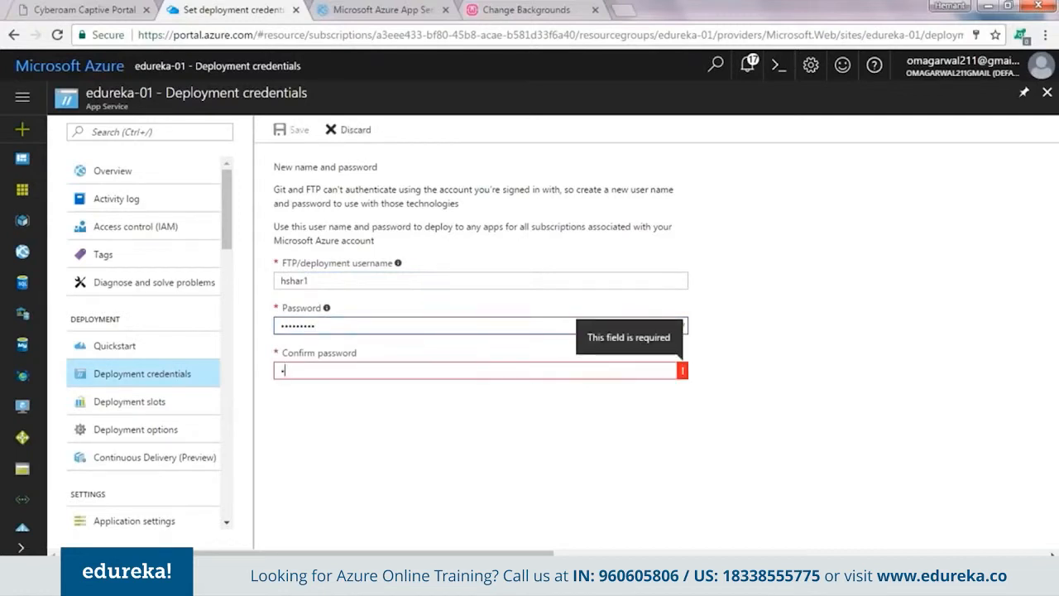
type("•••••••••")
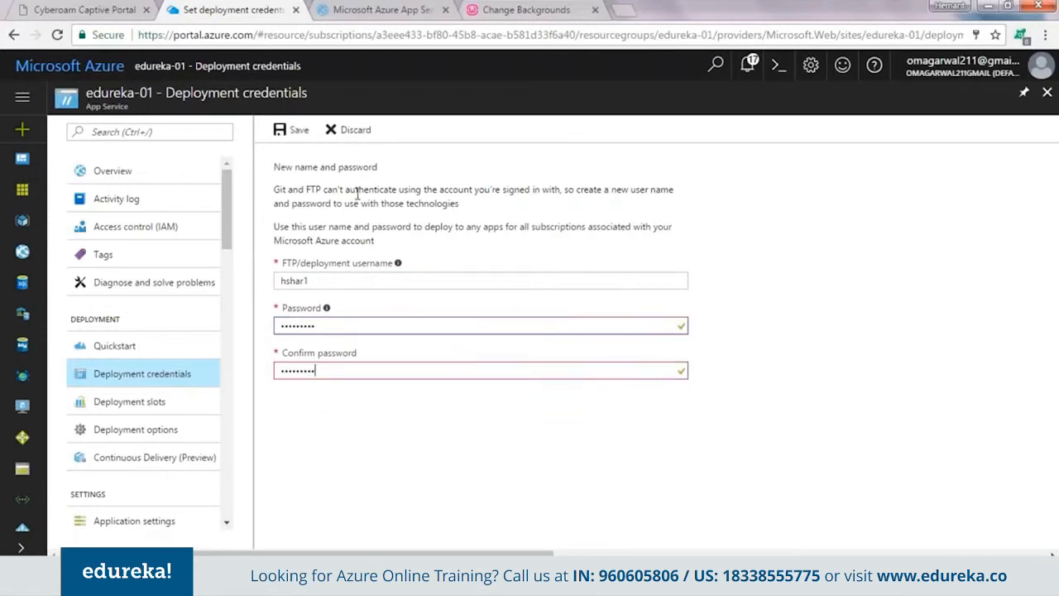
left_click(294, 130)
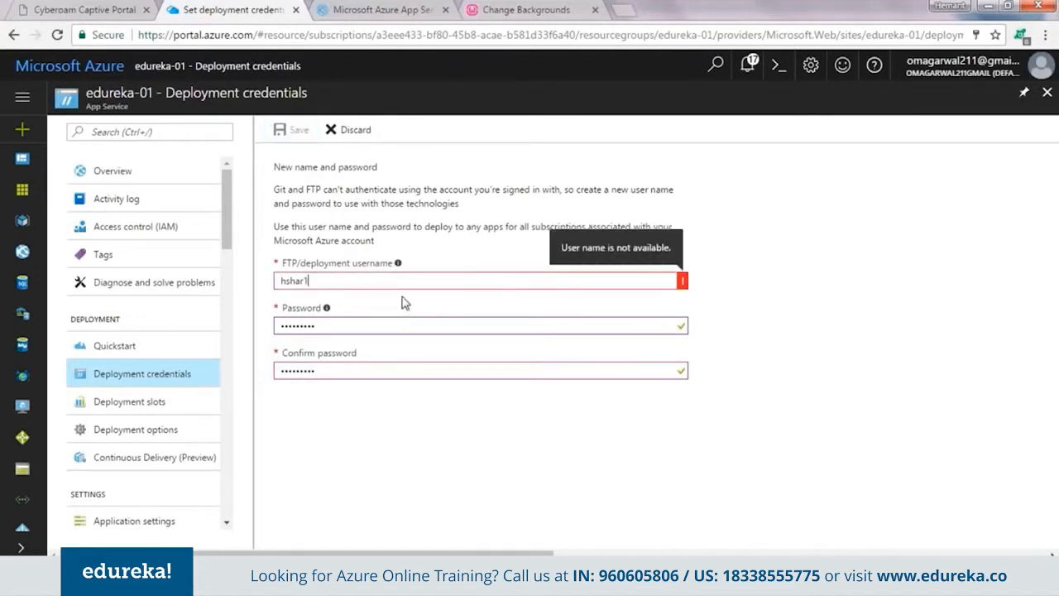
left_click(300, 133)
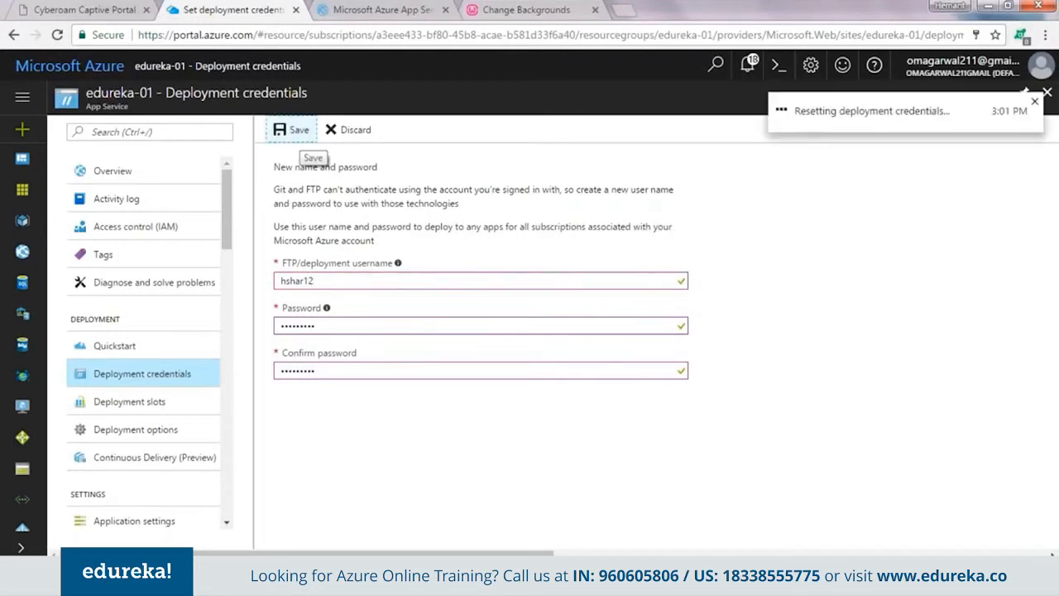
left_click(153, 350)
left_click(159, 378)
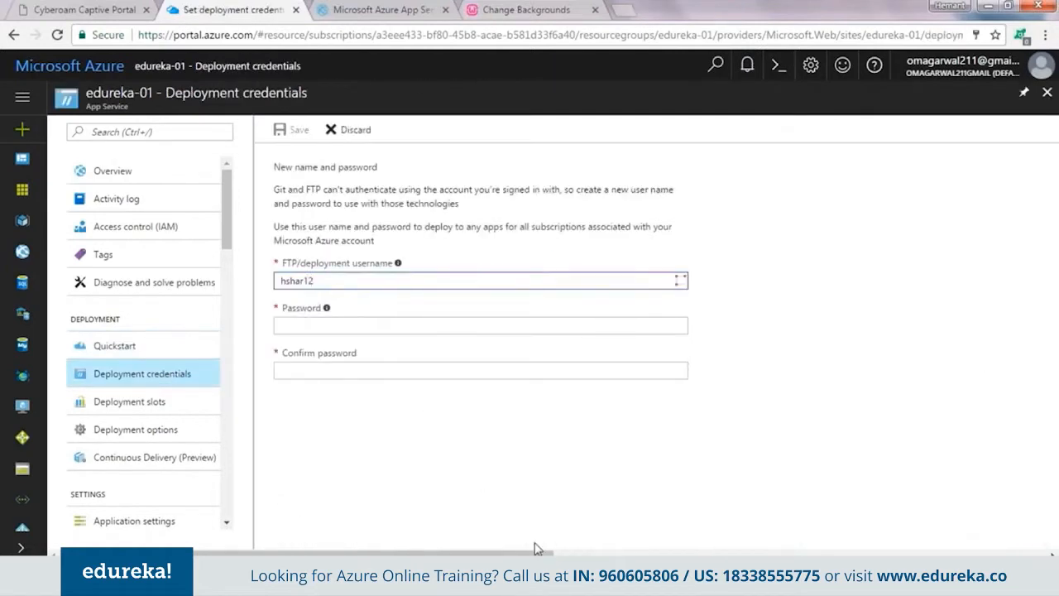
Switch to the Command Prompt, exit the MySQL session and return to the Azure portal
key("alt+Tab")
type("e")
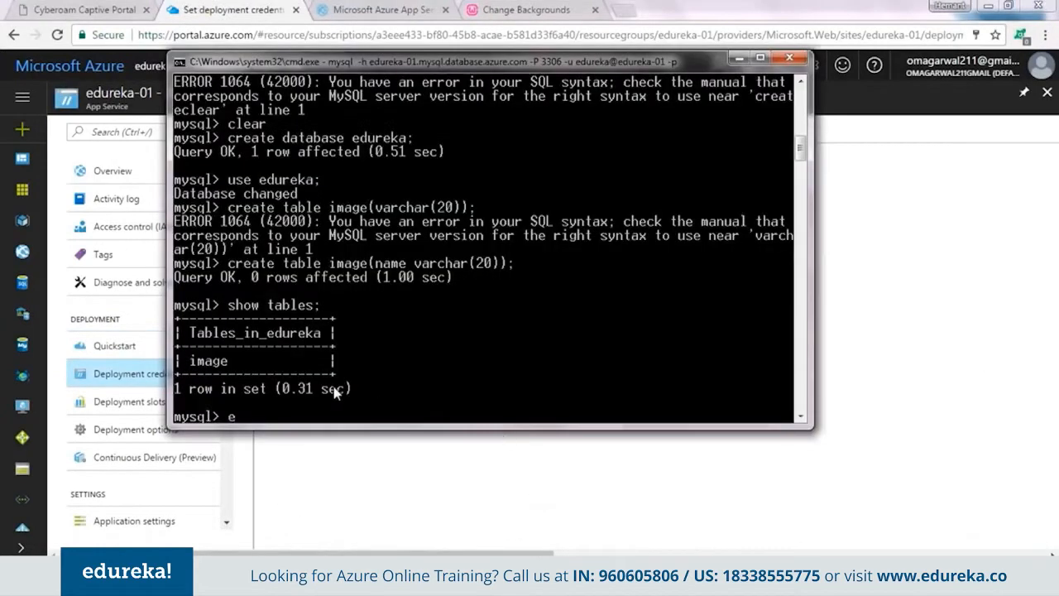
type("xit")
key("Return")
key("alt+Tab")
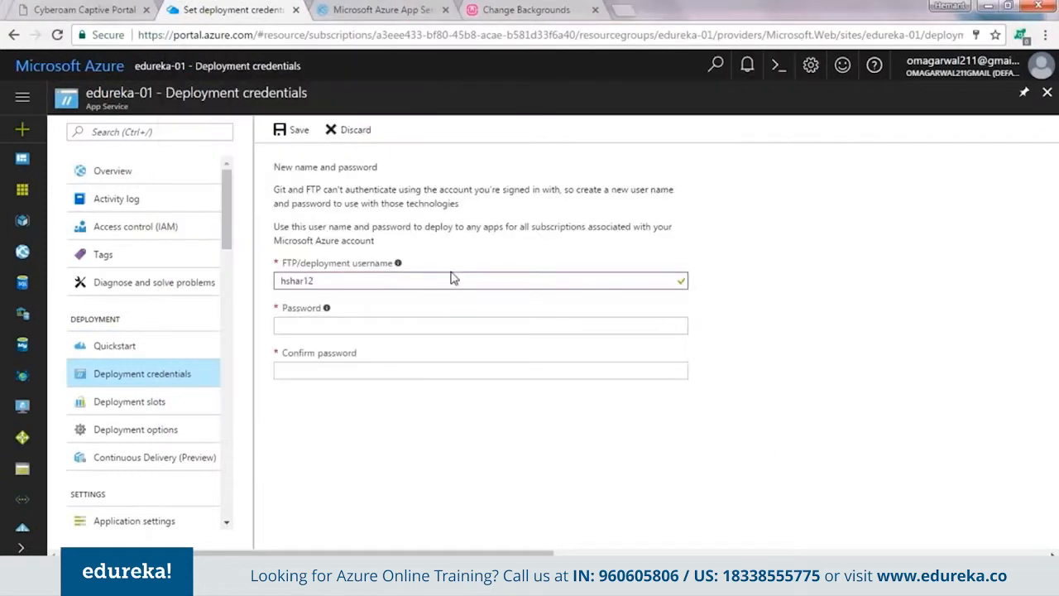
Enter and confirm the deployment password again for username hshar12 and save the deployment credentials
left_click(361, 325)
type("•••••••")
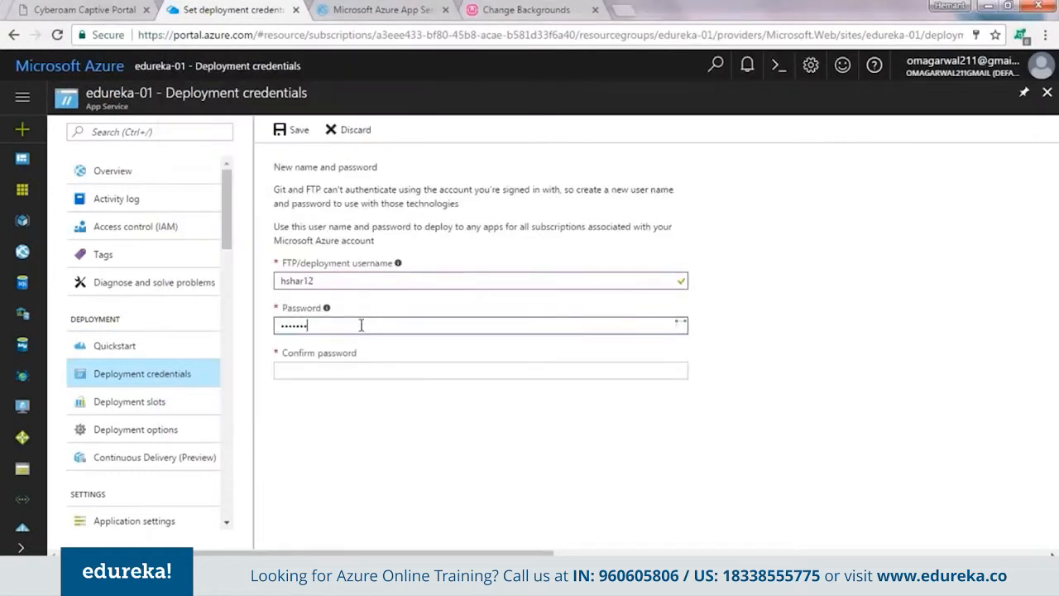
type("••")
key("Tab")
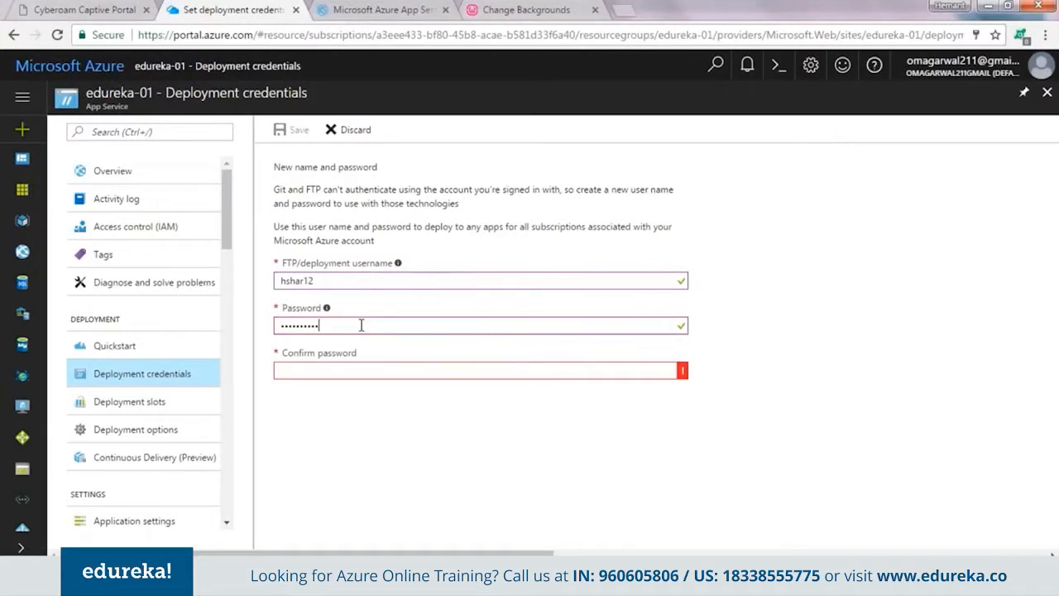
type("•••••••••")
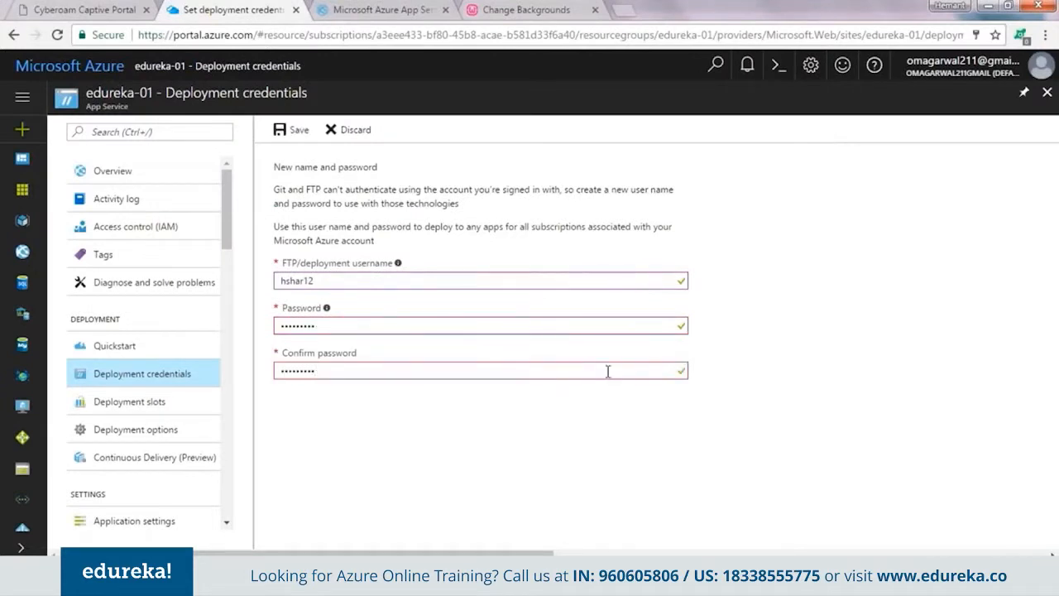
left_click(294, 130)
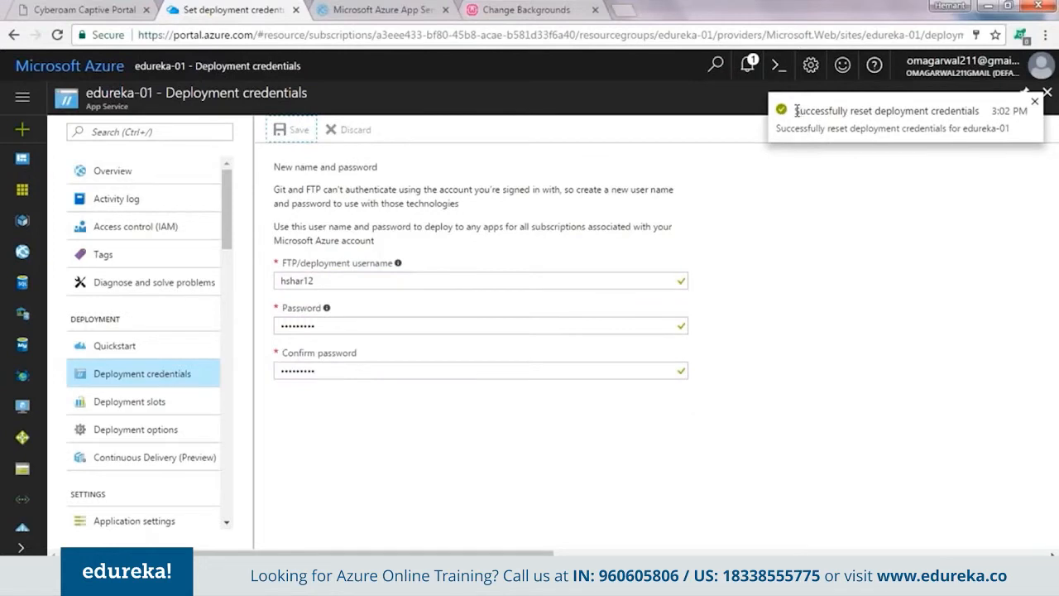
Return to the Azure dashboard and open the edureka-01 web app's overview
left_click_drag(796, 111, 982, 111)
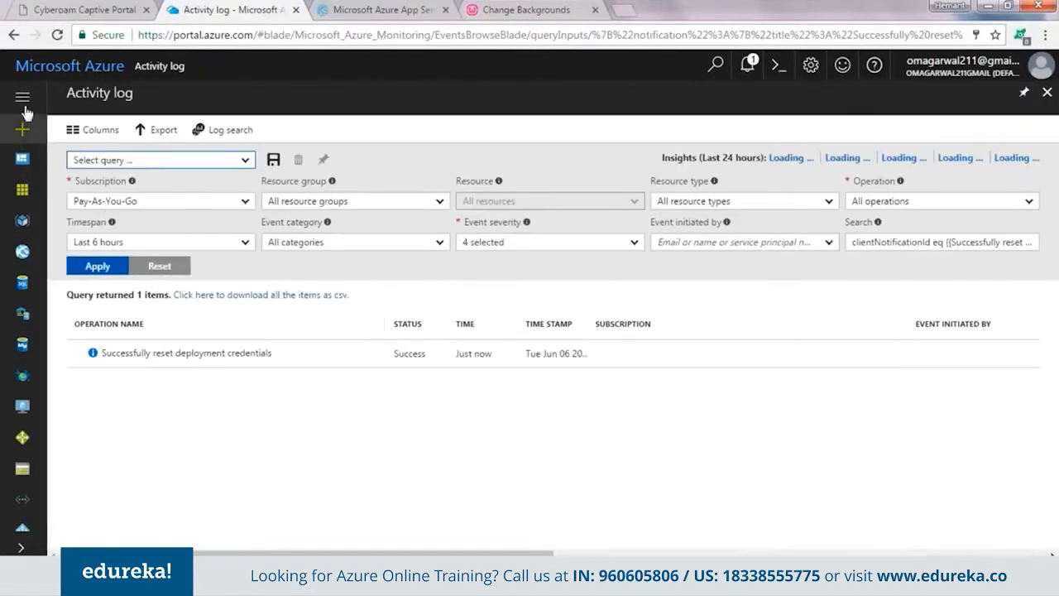
left_click(23, 99)
left_click(95, 164)
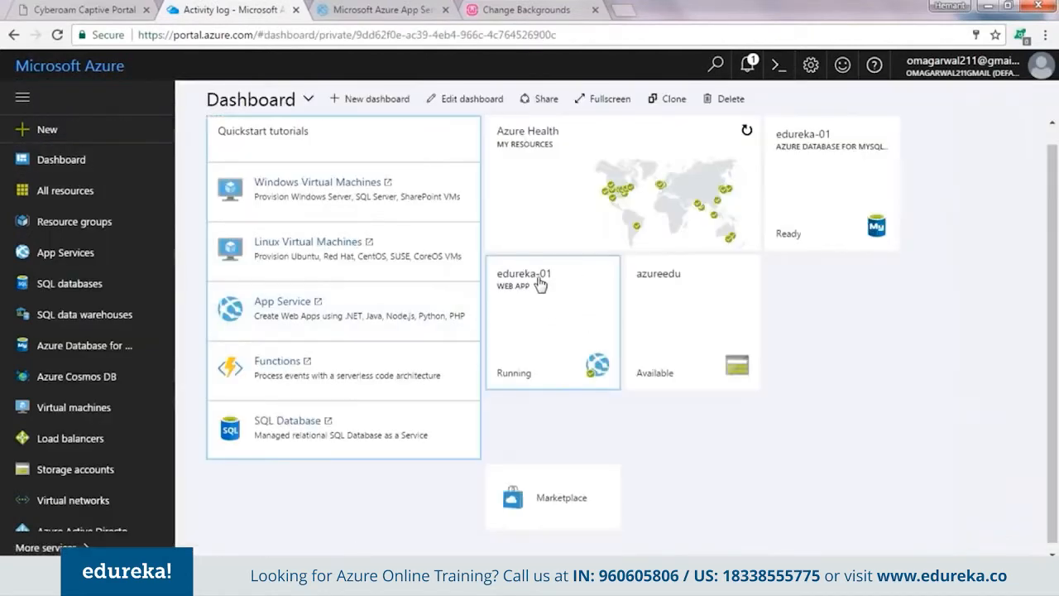
left_click(807, 137)
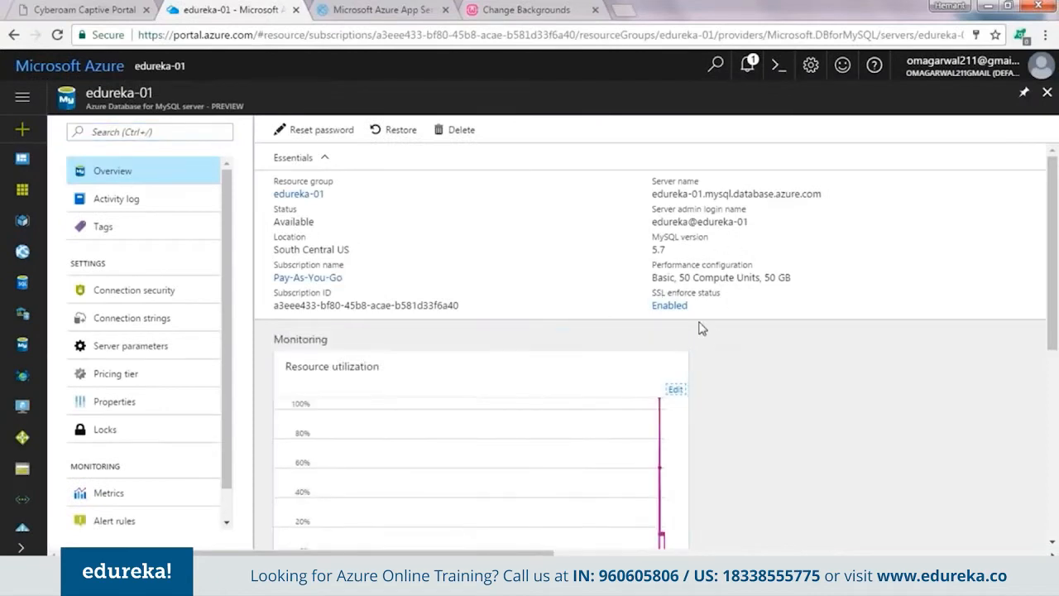
left_click(23, 97)
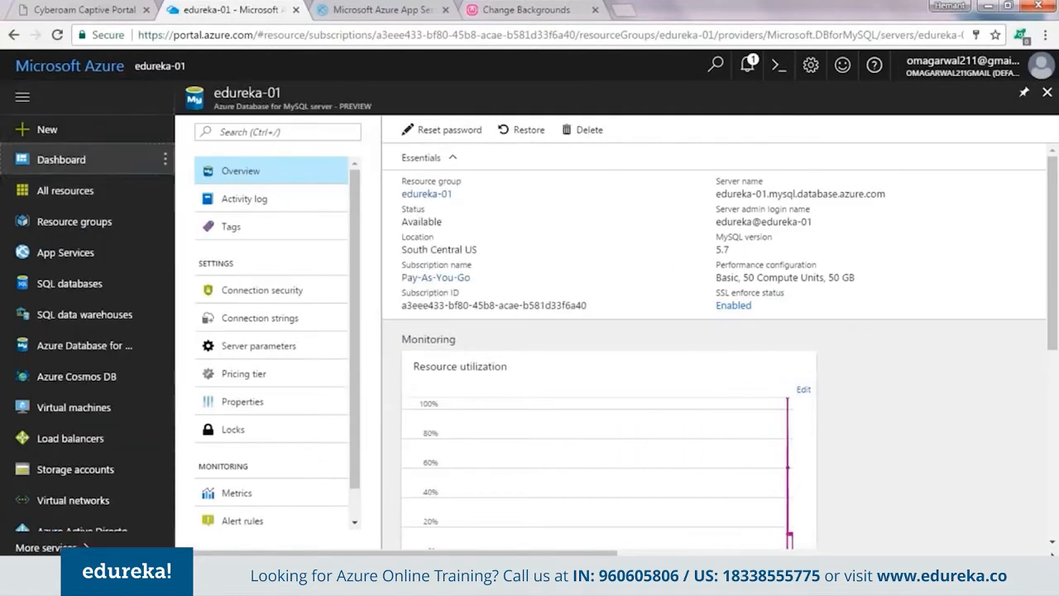
left_click(62, 160)
left_click(542, 282)
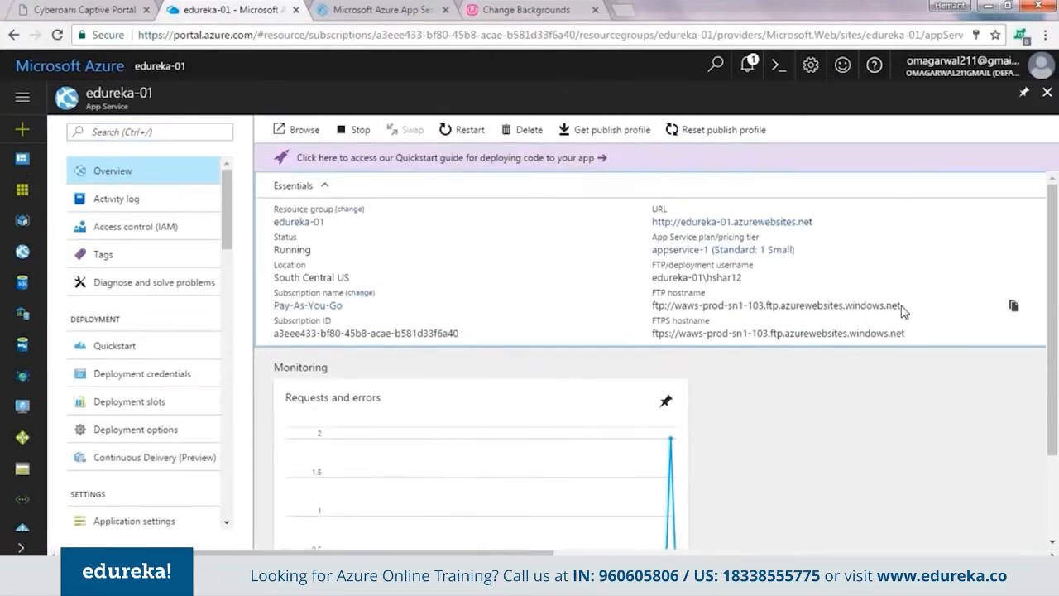
Copy the web app's FTP hostname from its overview and paste it as the host in FileZilla
left_click_drag(904, 307, 694, 320)
left_click(800, 305)
left_click_drag(899, 305, 655, 308)
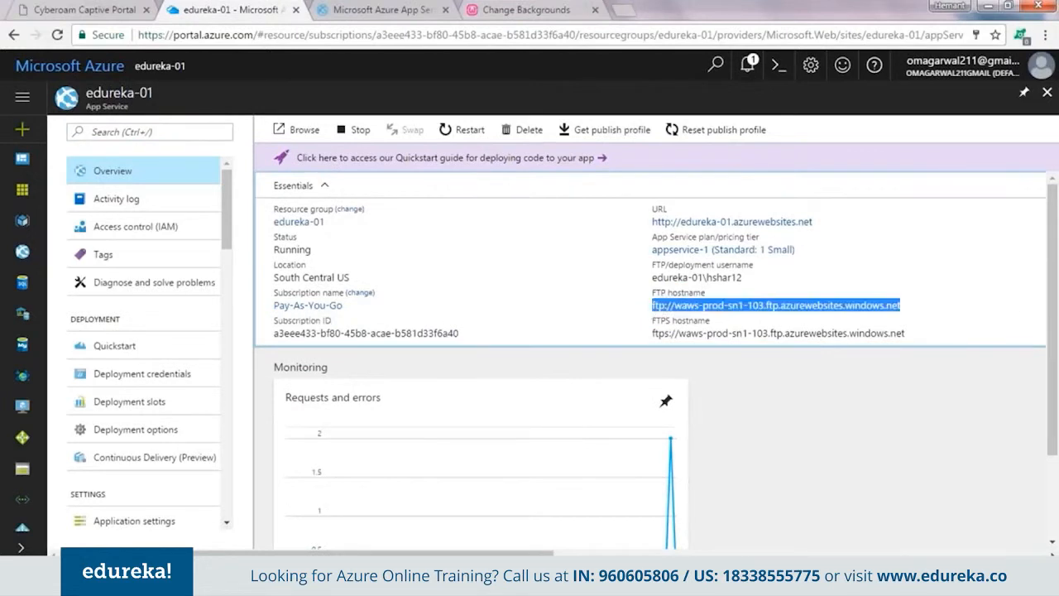
left_click(756, 487)
left_click(505, 577)
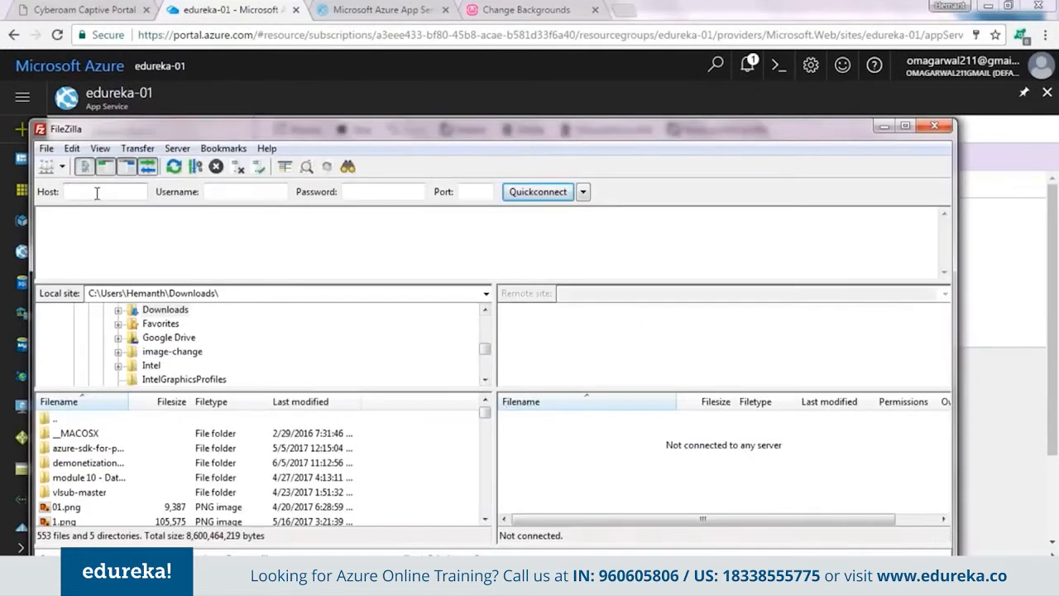
key("ctrl+v")
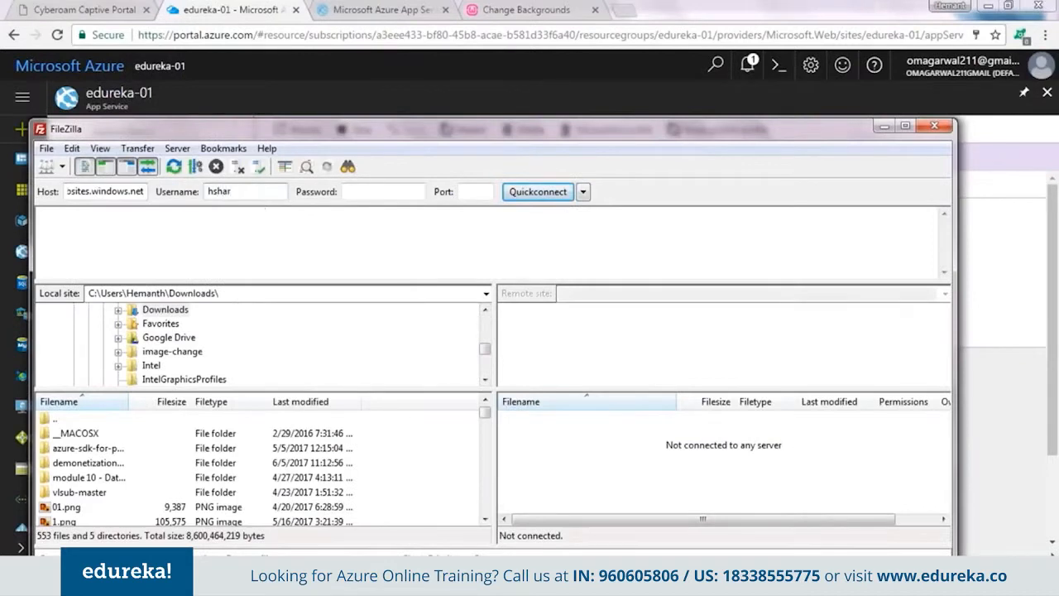
left_click(367, 187)
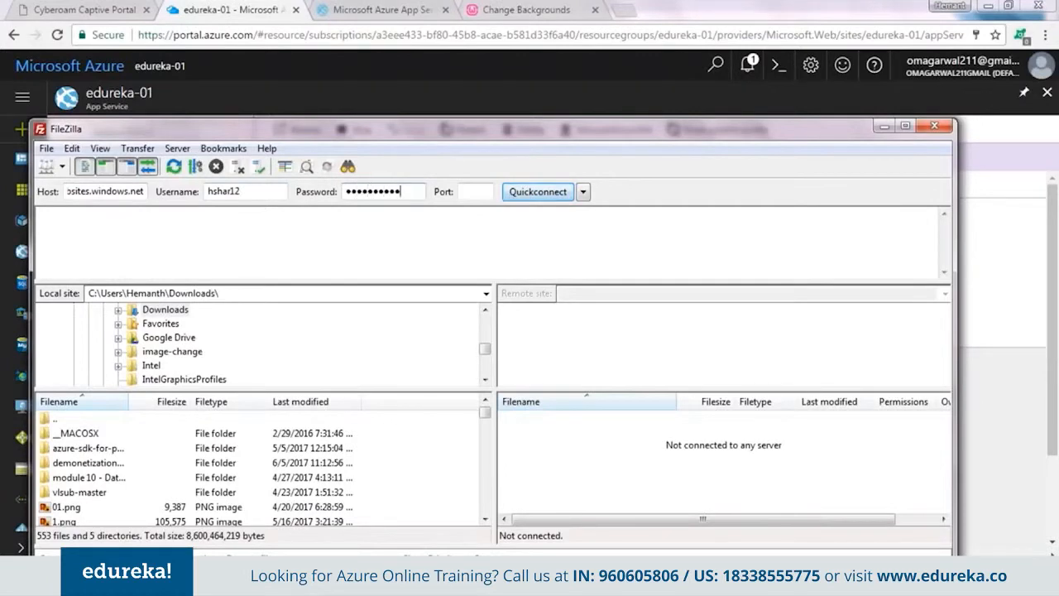
left_click_drag(514, 135, 566, 299)
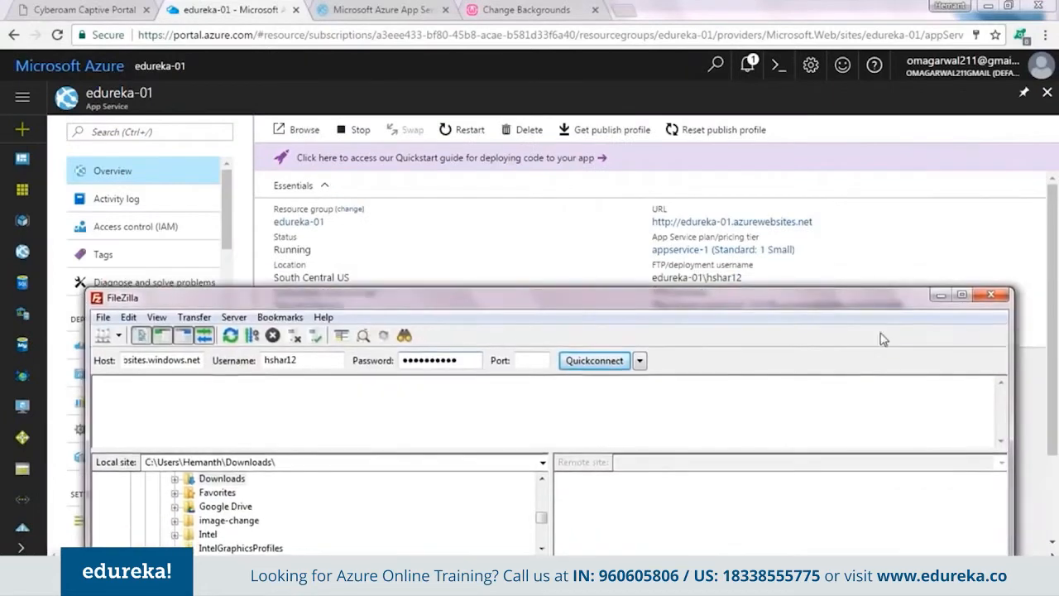
left_click(764, 281)
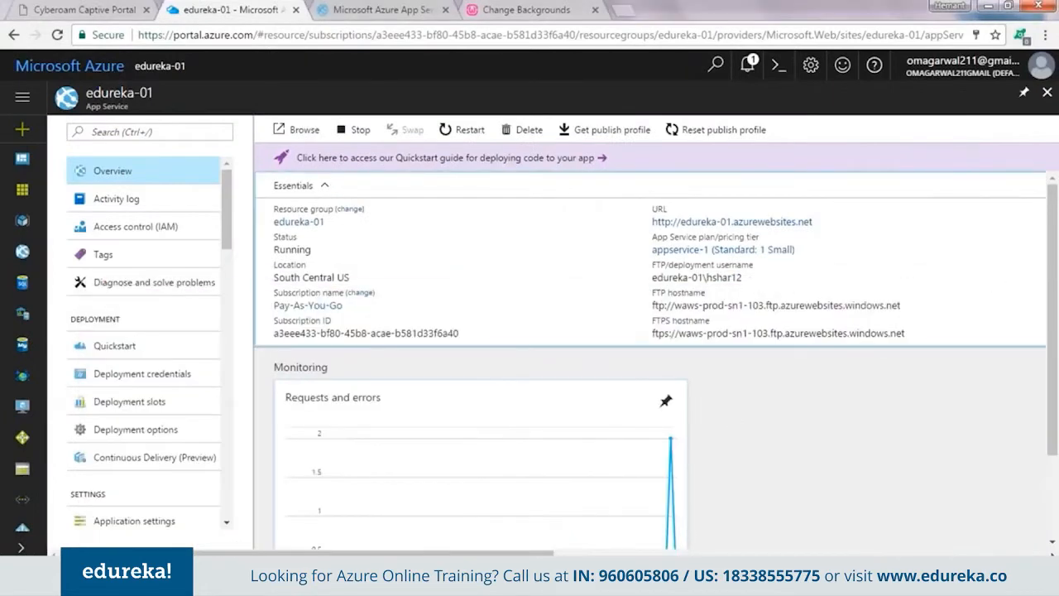
key("alt+Tab")
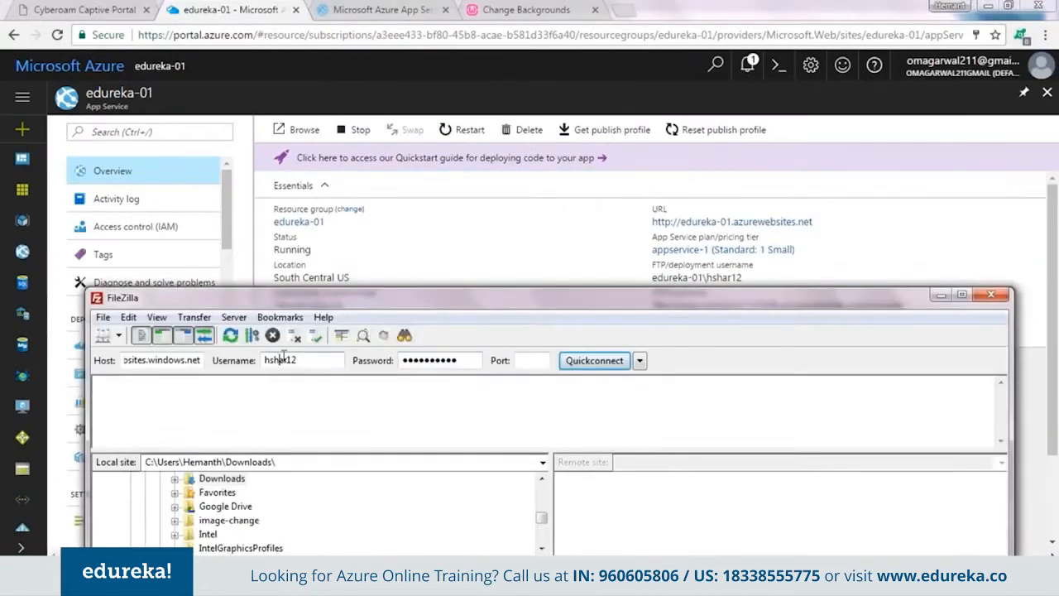
double_click(274, 360)
type("edureka-01\\hshar12")
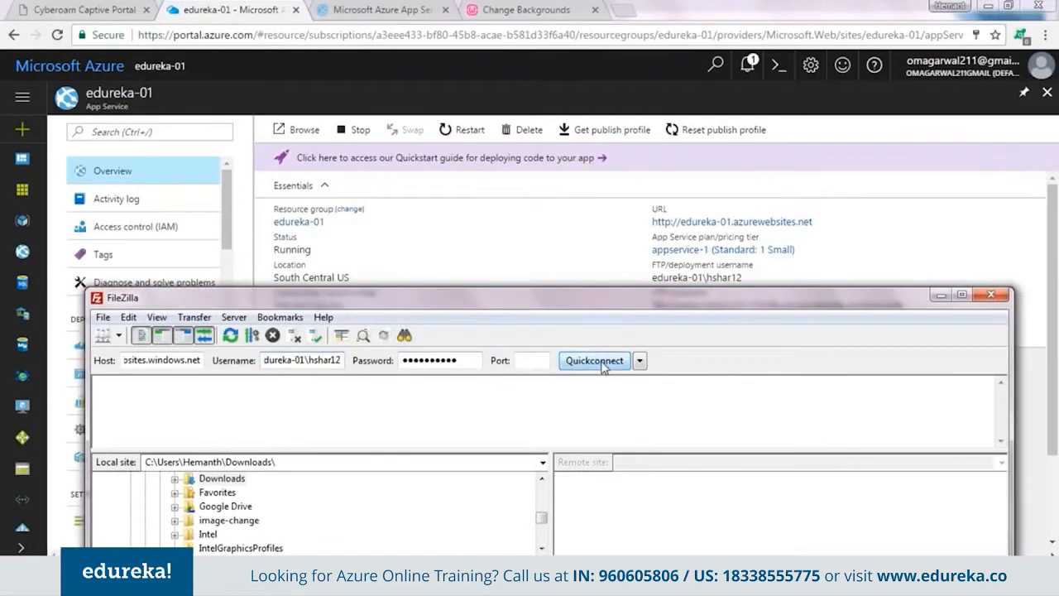
left_click(594, 361)
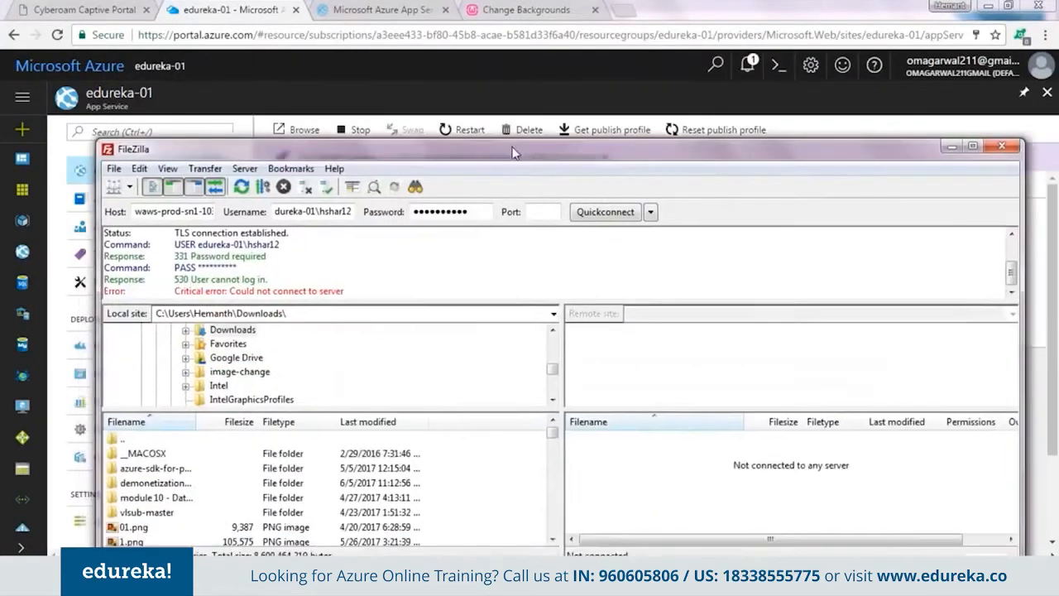
Re-enter the deployment password in FileZilla, connect to the FTP server and open the remote /site/wwwroot folder
left_click_drag(658, 303, 665, 132)
type("a")
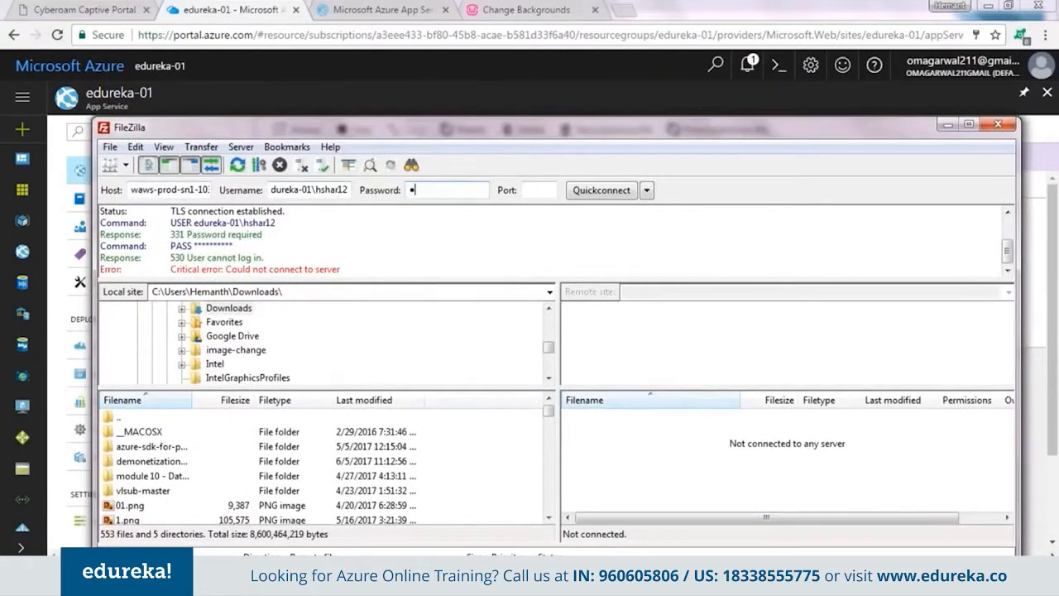
key("Return")
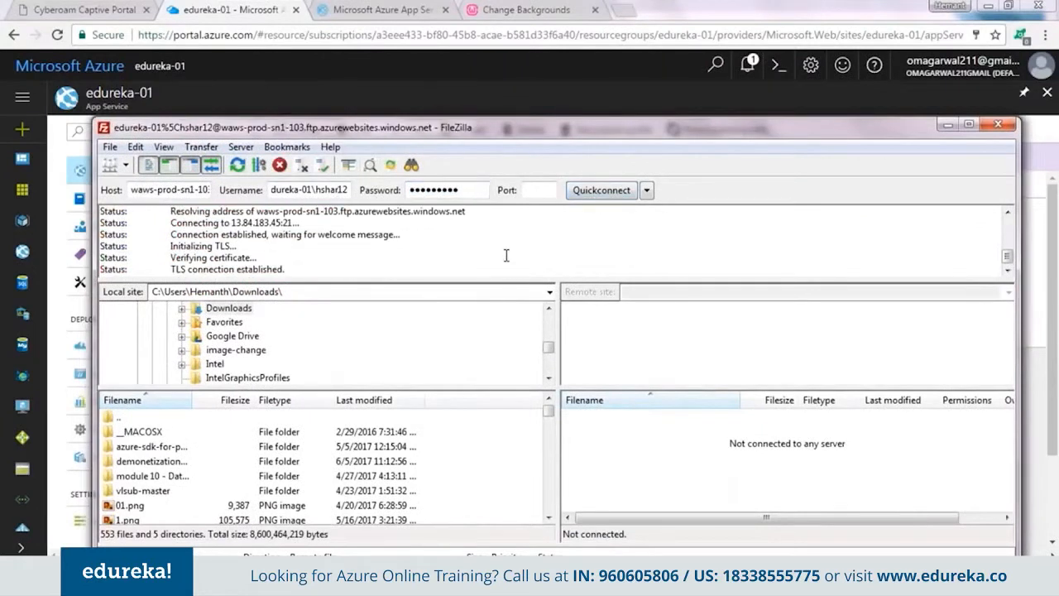
left_click_drag(684, 131, 645, 85)
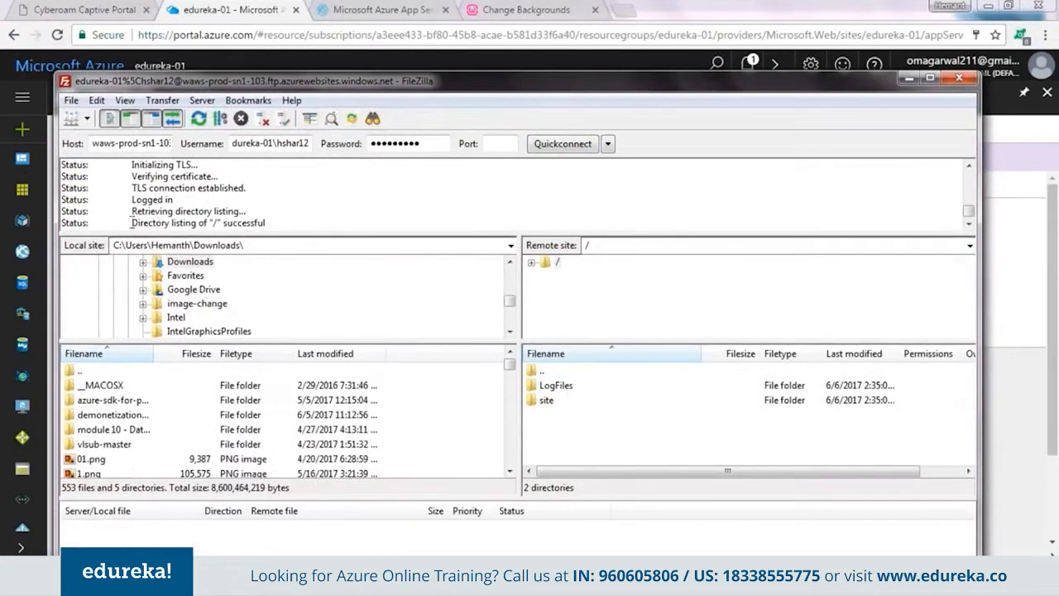
left_click_drag(131, 222, 267, 222)
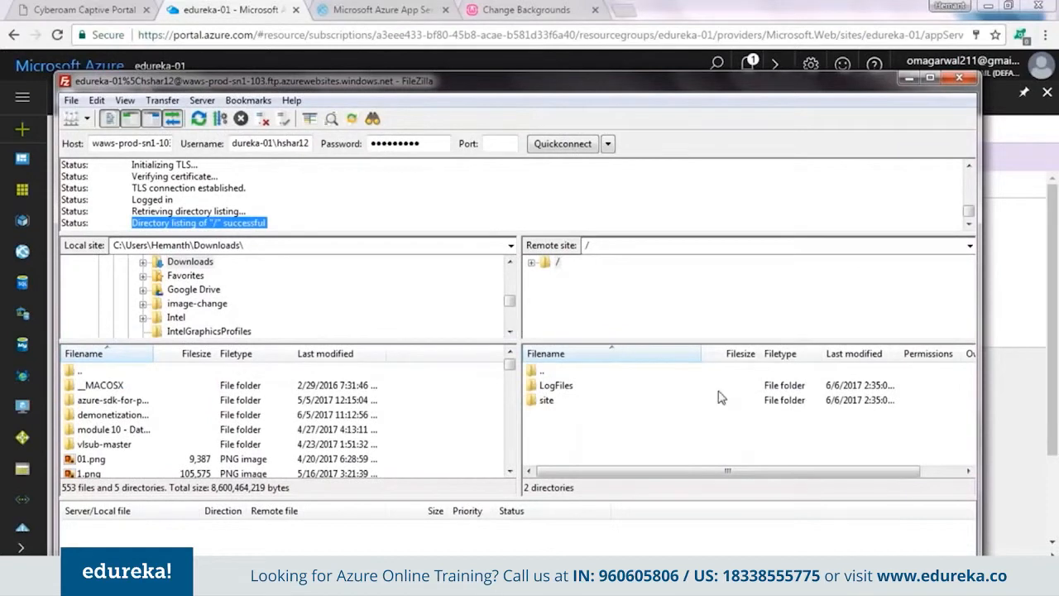
double_click(546, 401)
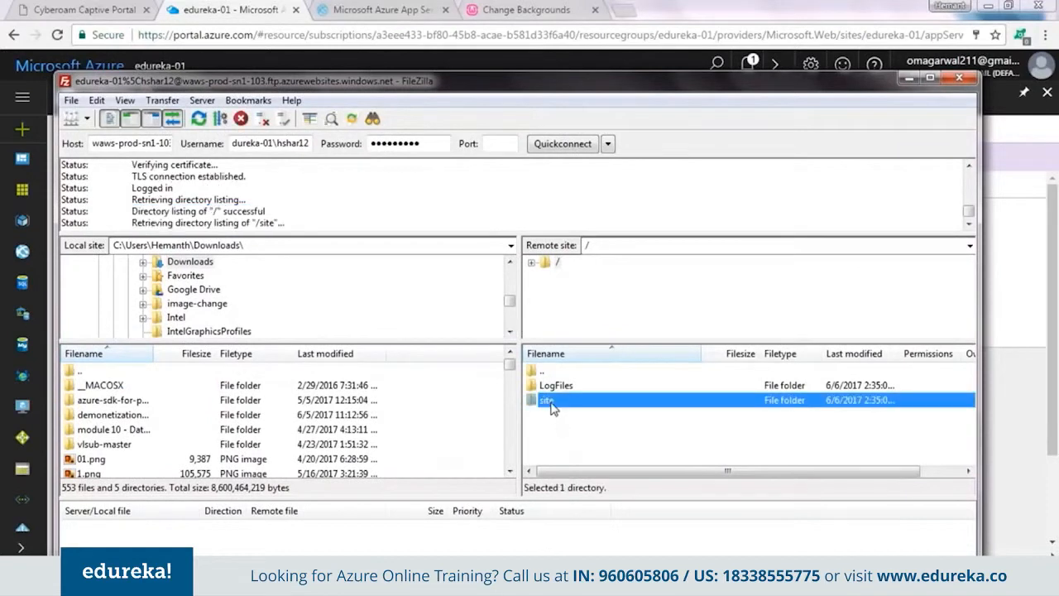
double_click(567, 417)
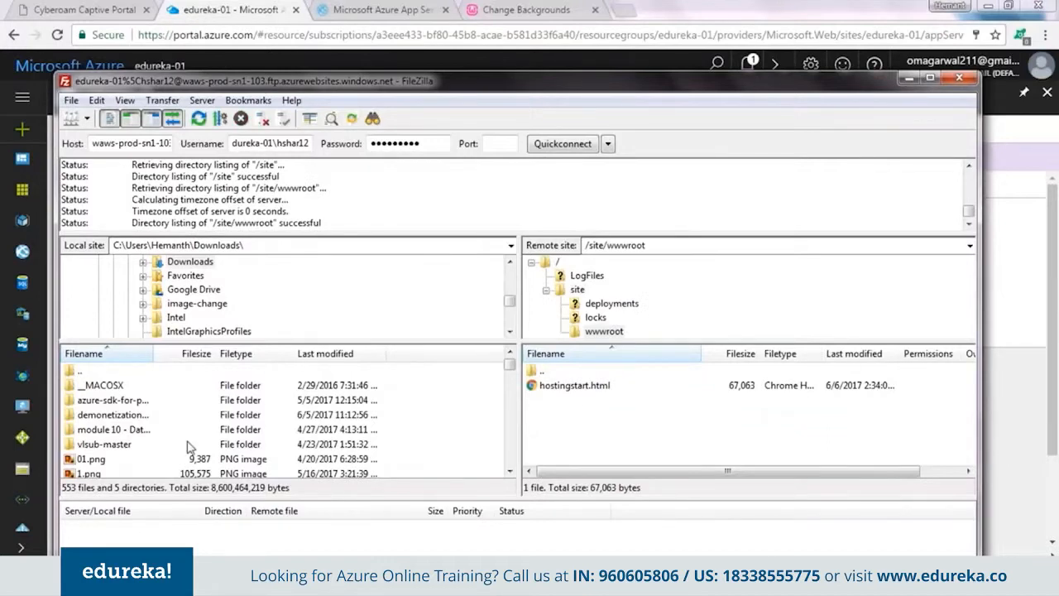
Open the local website folder C:\wamp64\www\web1-azure in a file explorer window
left_click(19, 577)
left_click(247, 358)
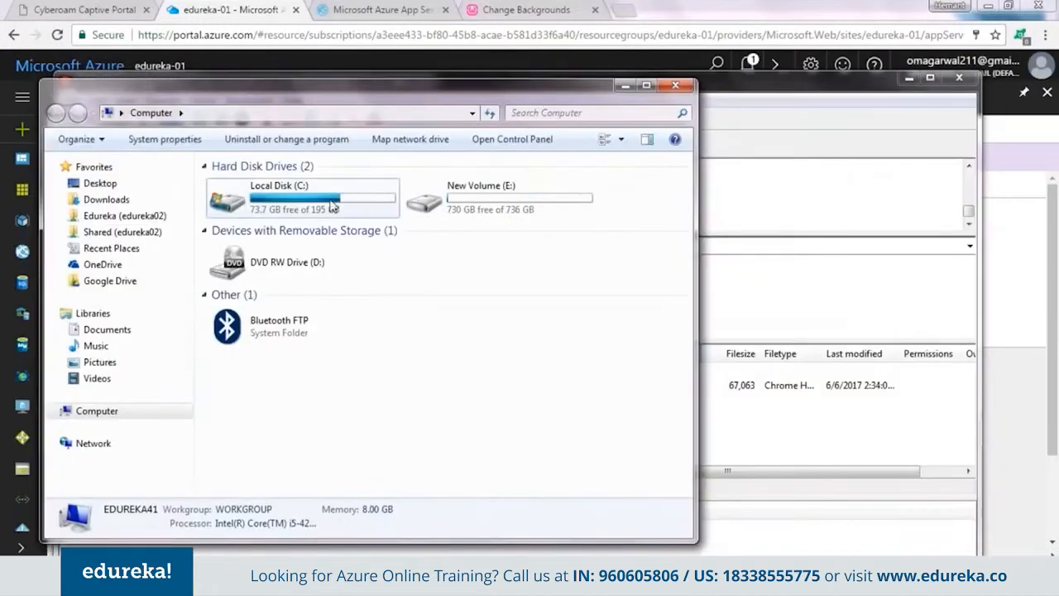
double_click(330, 202)
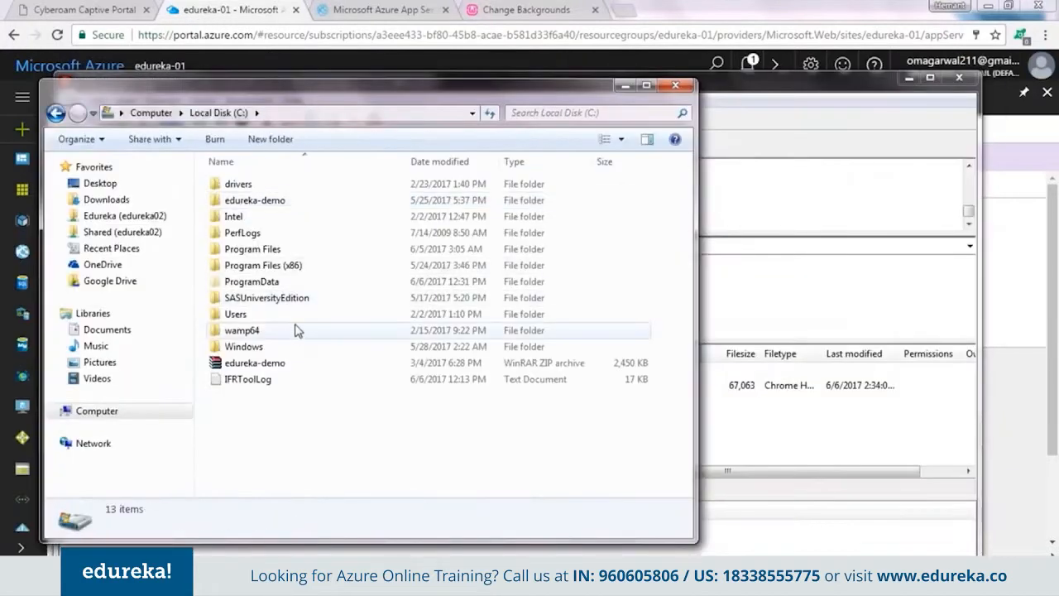
double_click(297, 330)
double_click(281, 316)
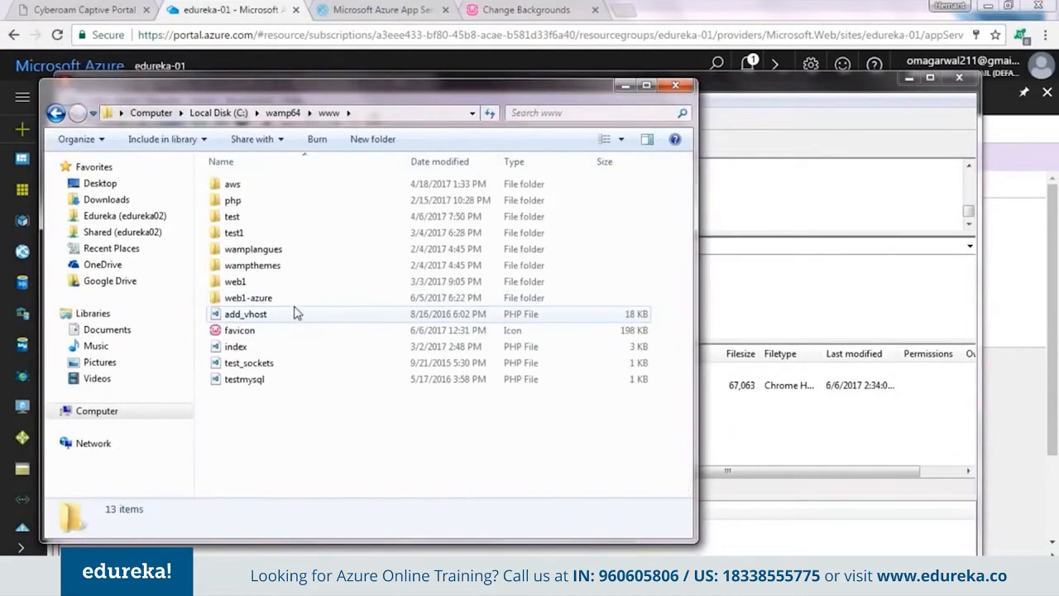
double_click(248, 297)
Upload all files and folders of web1-azure to /site/wwwroot through FileZilla, and put the FileZilla window away while the transfer runs
left_click_drag(538, 301, 449, 174)
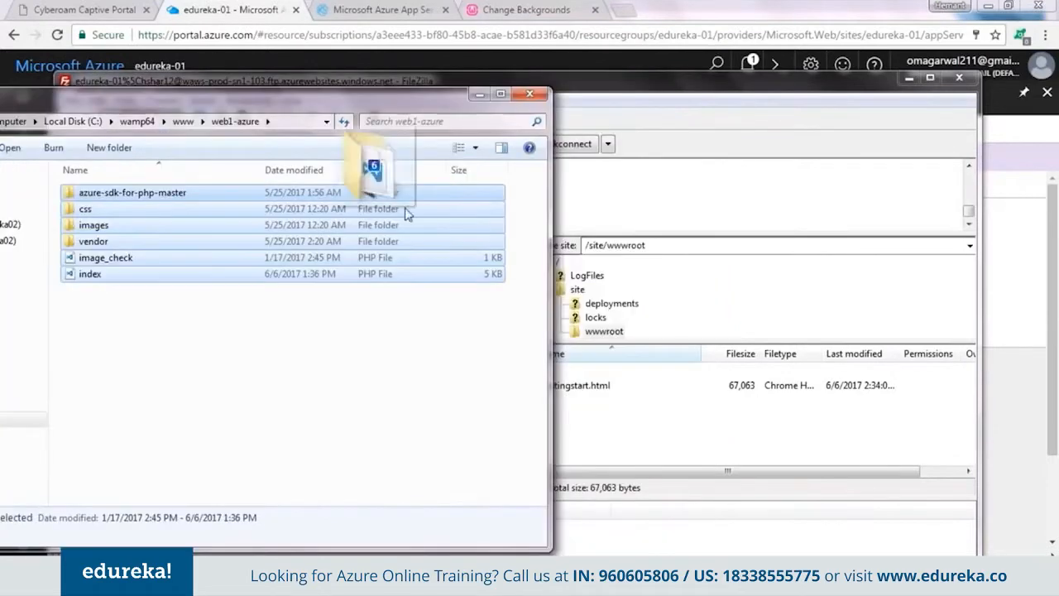
left_click_drag(406, 209, 683, 438)
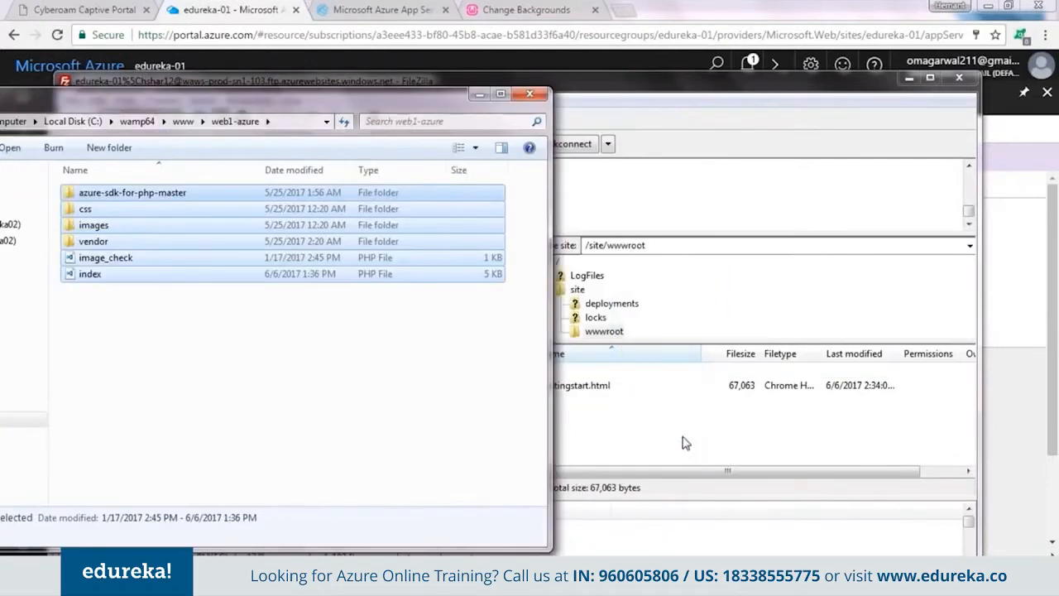
left_click(602, 189)
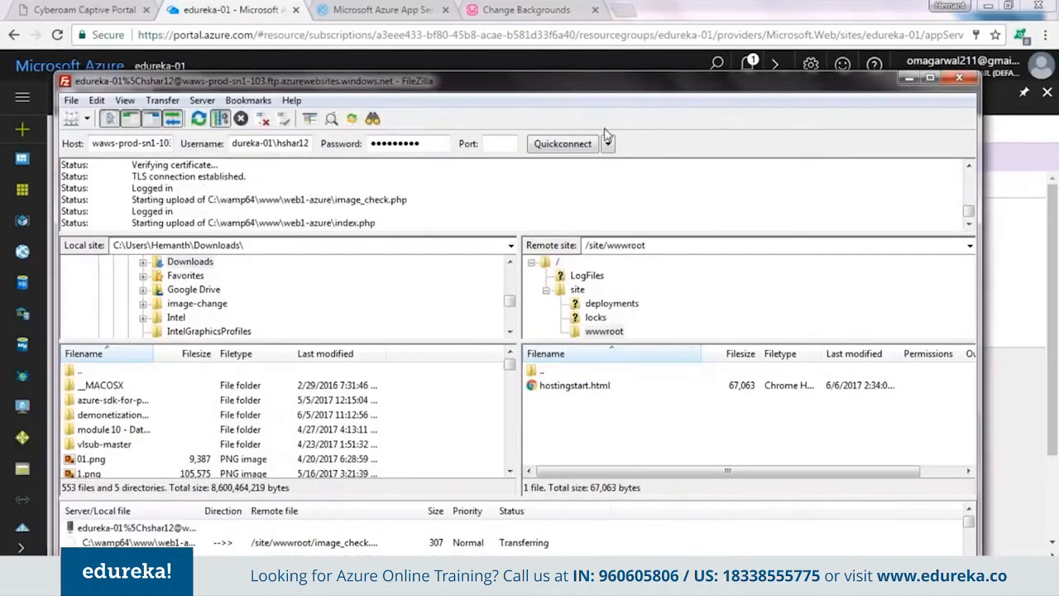
left_click_drag(632, 90, 618, 19)
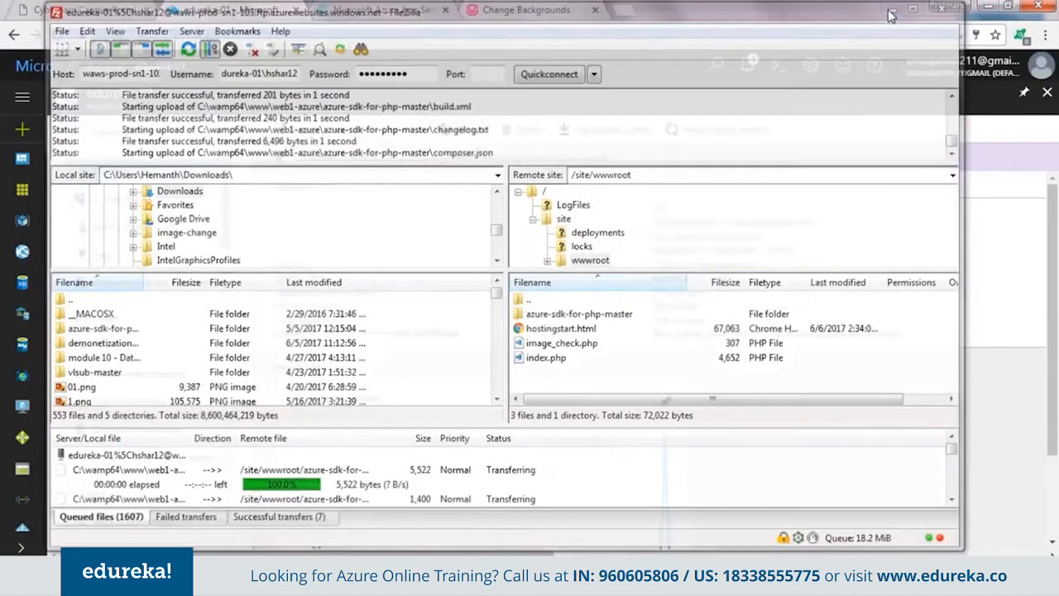
left_click(896, 7)
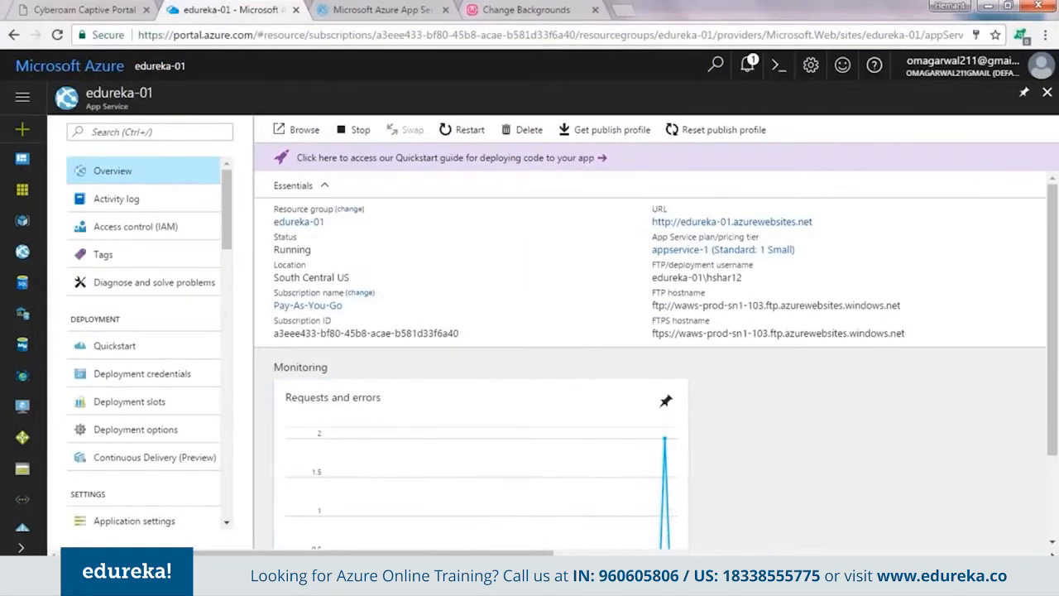
Return to the Azure dashboard, open the azureedu storage account and go to its Blobs service
left_click(32, 108)
left_click(81, 165)
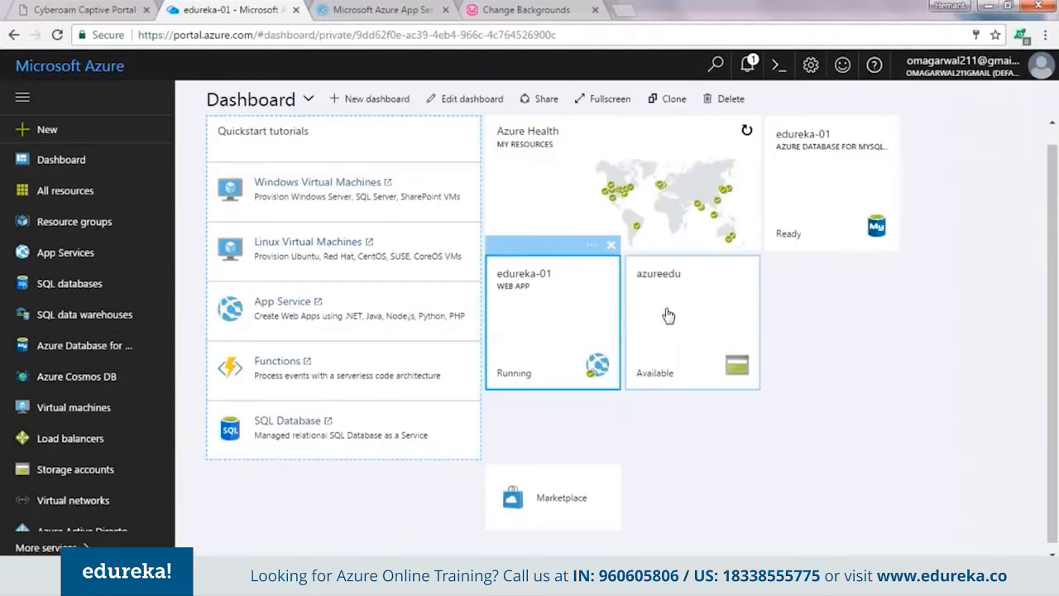
left_click(677, 274)
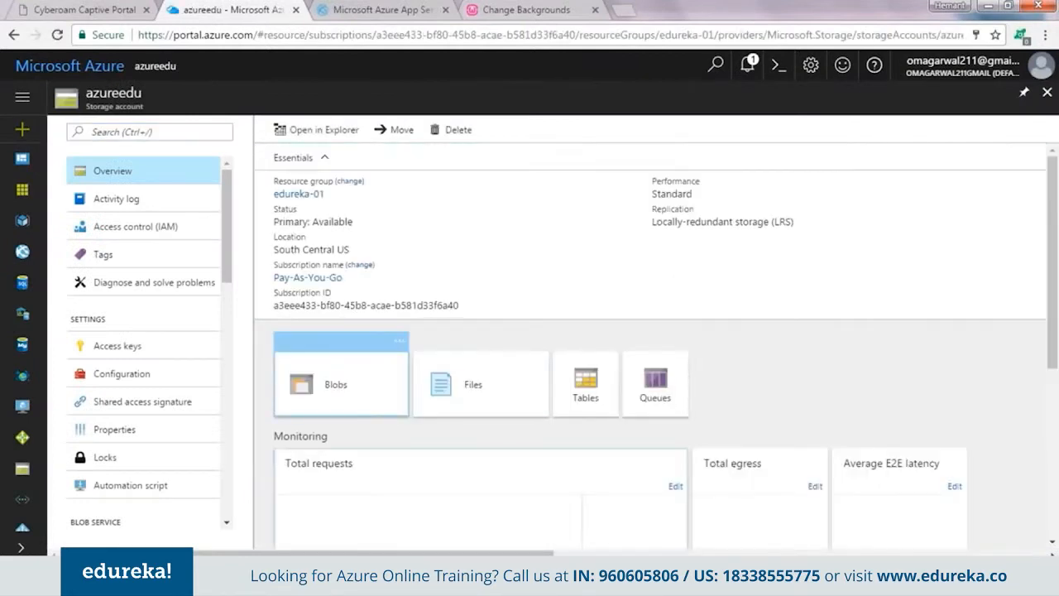
mouse_move(598, 574)
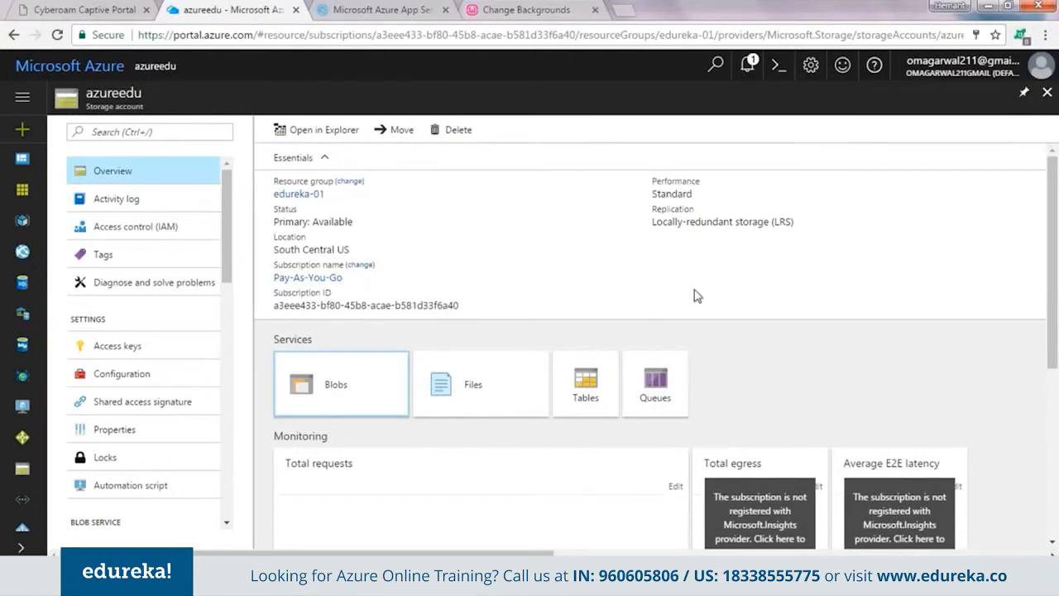
scroll(807, 338, "down", 3)
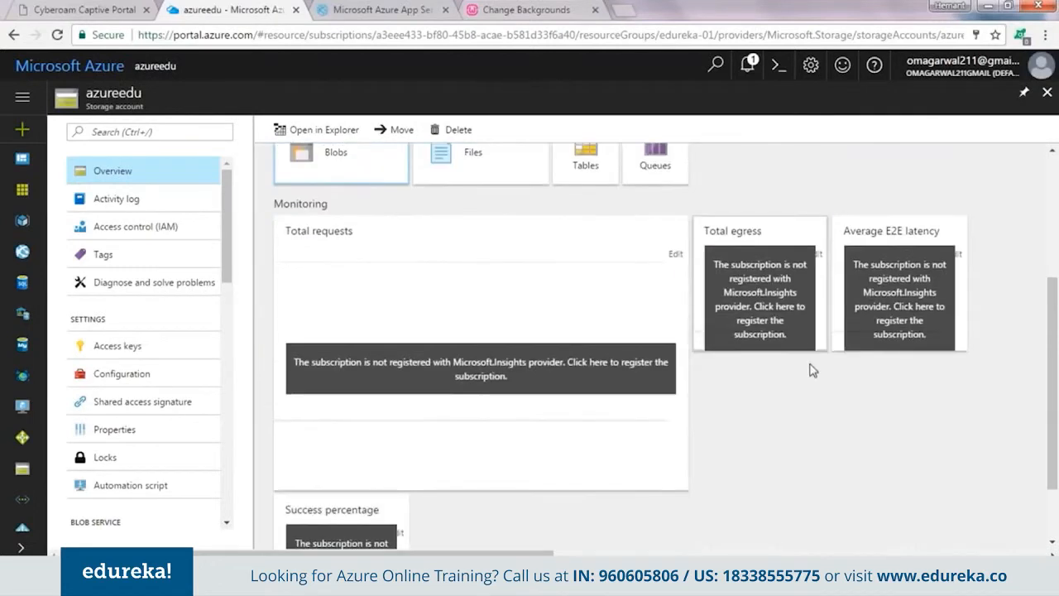
scroll(811, 376, "up", 3)
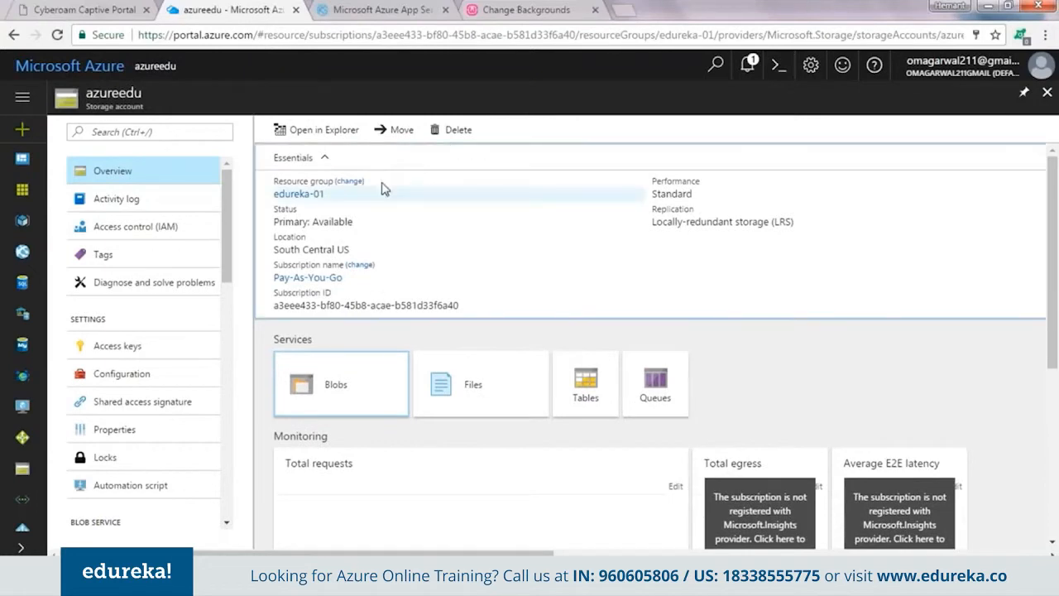
left_click(347, 389)
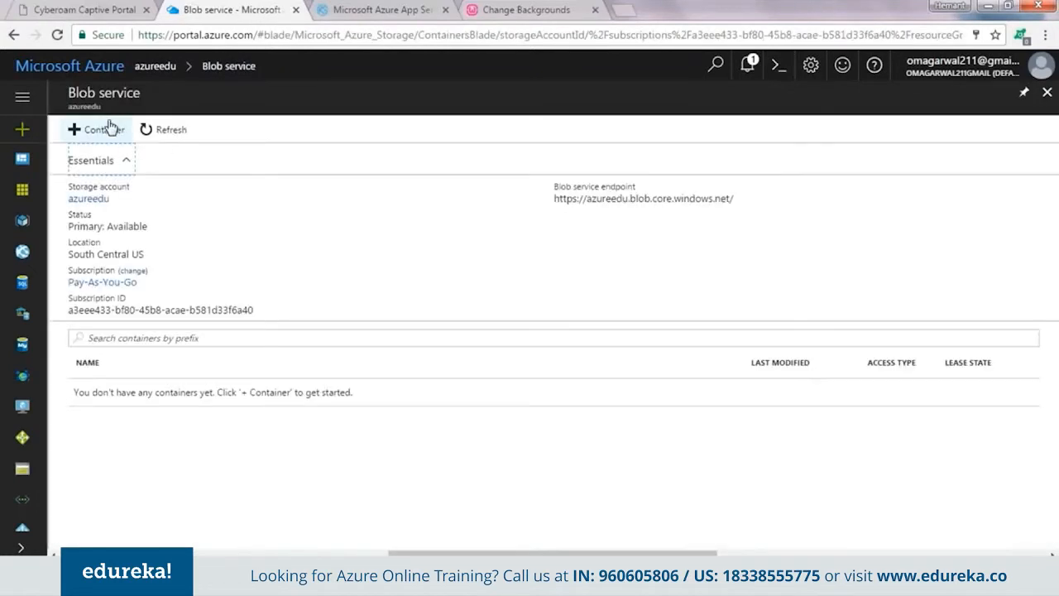
Create a new blob container named hello with the access type Container
left_click(106, 133)
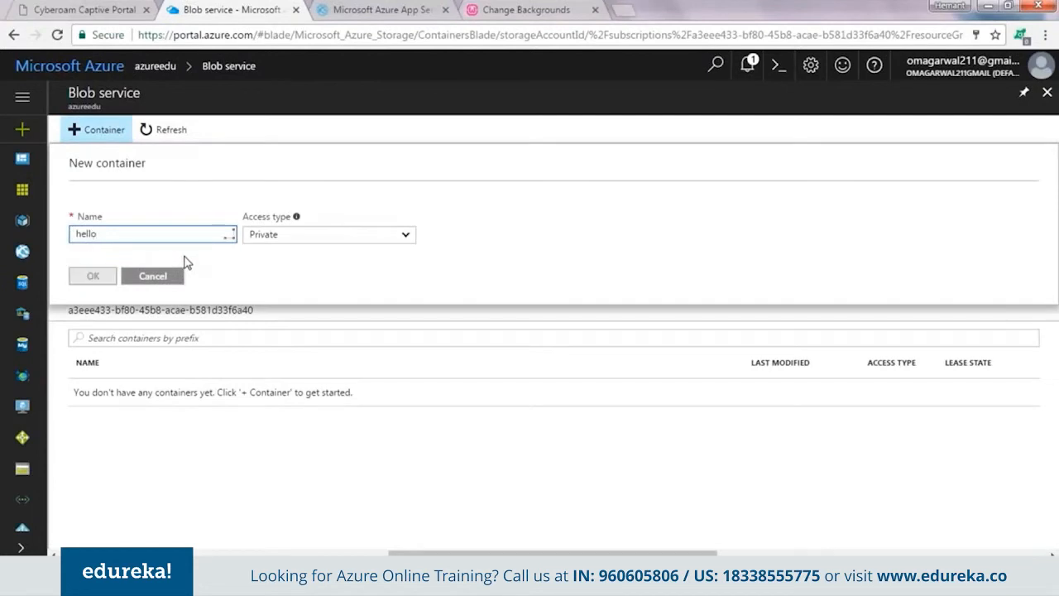
left_click(392, 238)
left_click(394, 277)
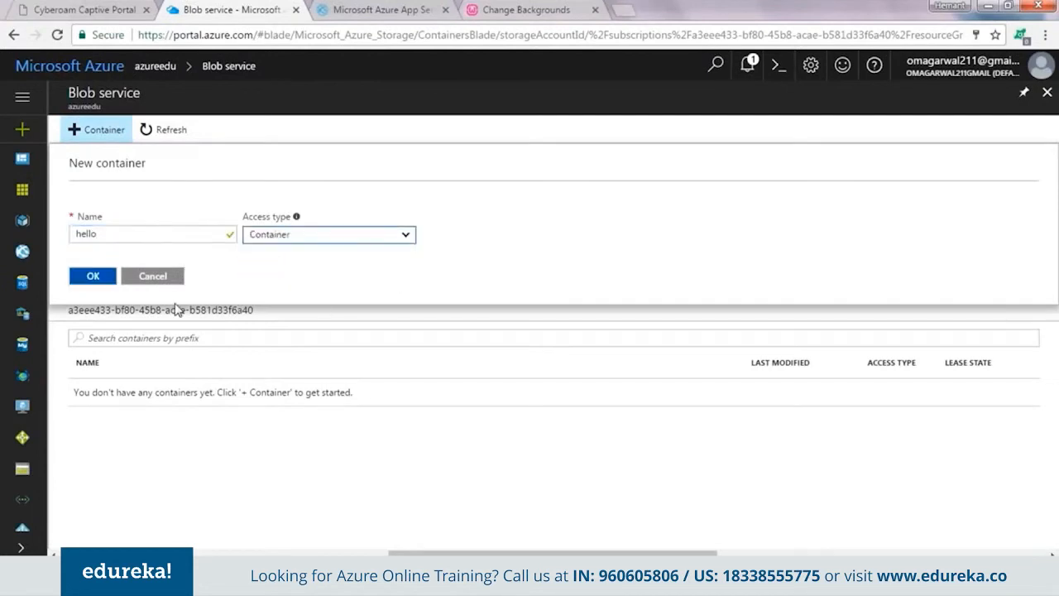
left_click(93, 276)
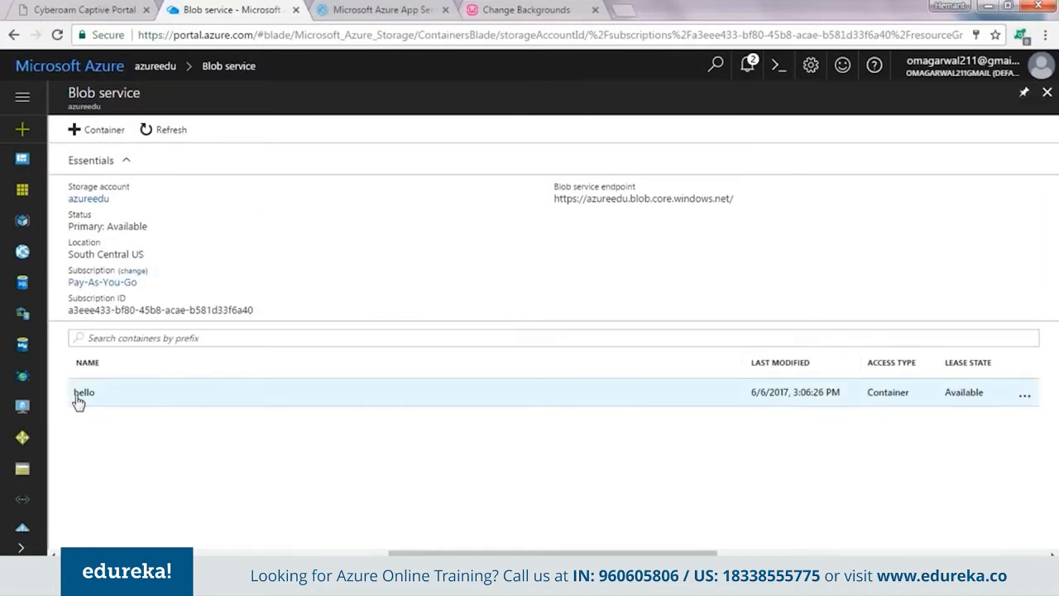
Copy the hello container's URL from its properties and paste it over the blob address in the img variable of change_image() in index.php
left_click(1026, 398)
left_click(902, 420)
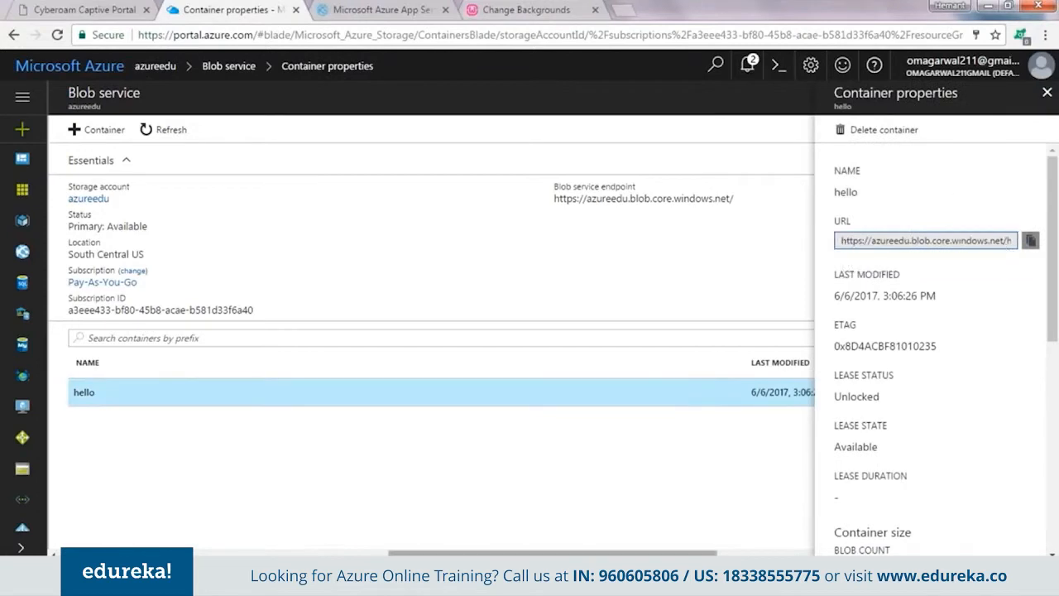
left_click(451, 579)
scroll(479, 278, "down", 20)
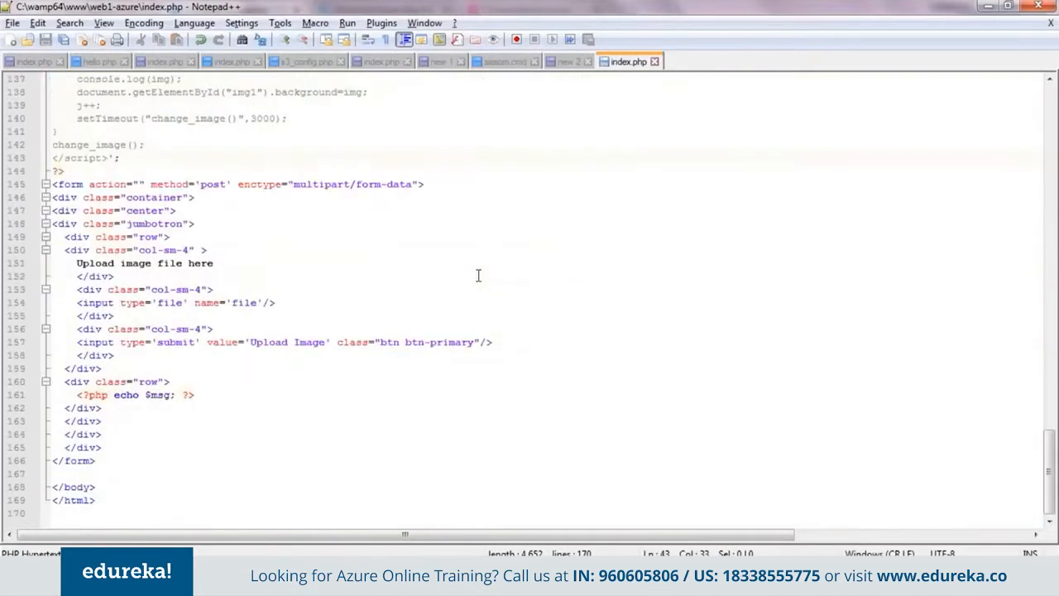
scroll(479, 275, "up", 6)
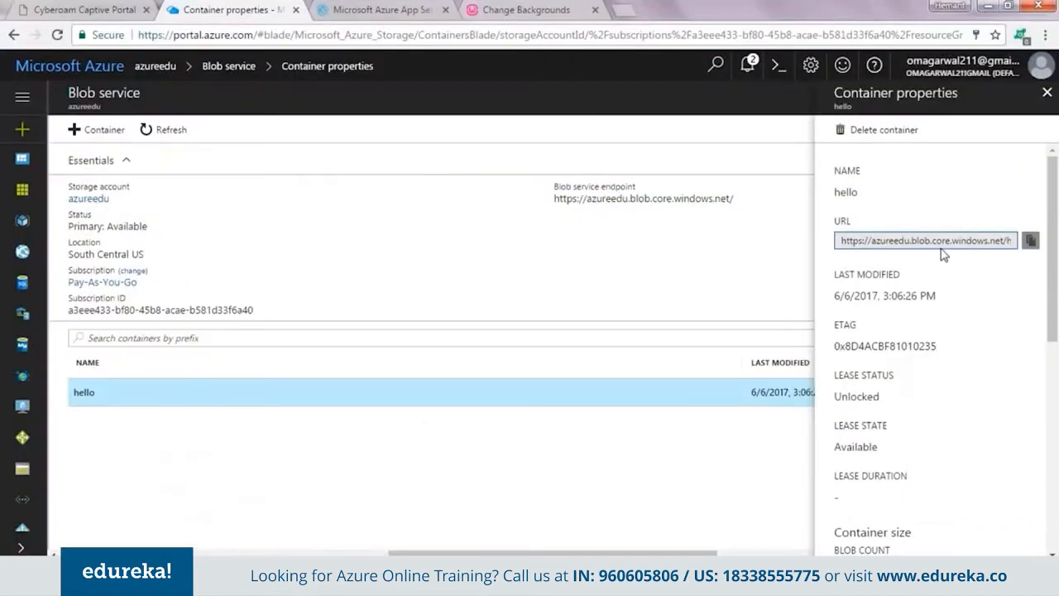
left_click(1030, 240)
key("alt+Tab")
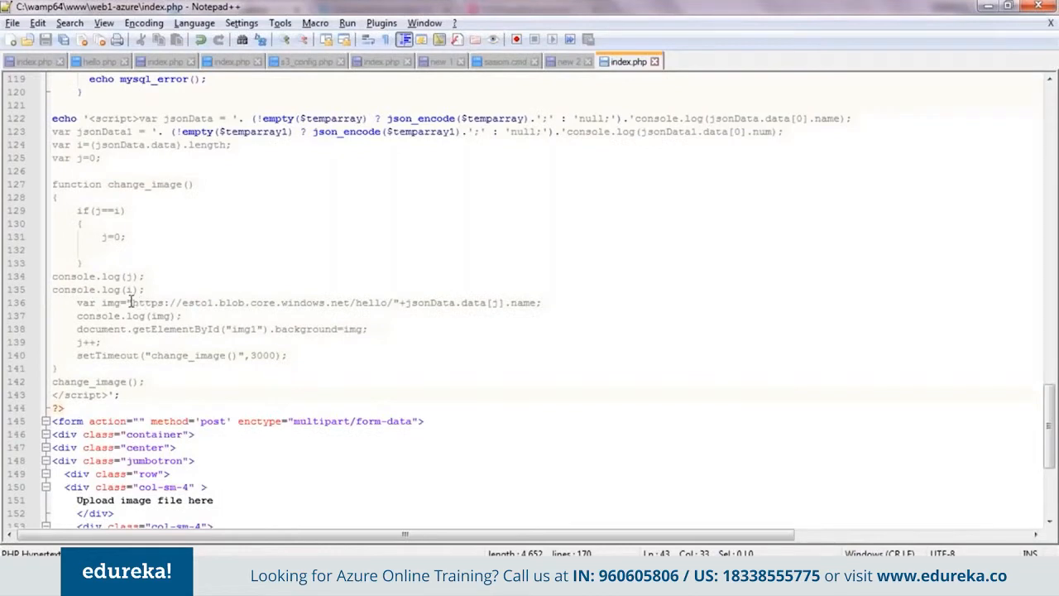
left_click_drag(130, 303, 406, 303)
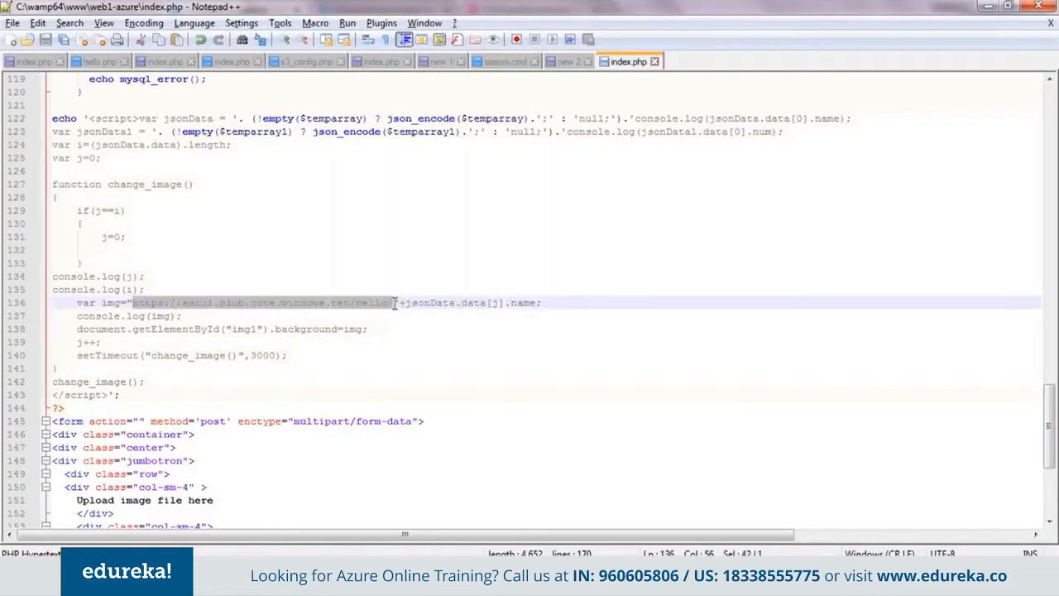
key("ctrl+v")
Locate the $connectionString definition near the beginning of index.php
scroll(232, 336, "up", 15)
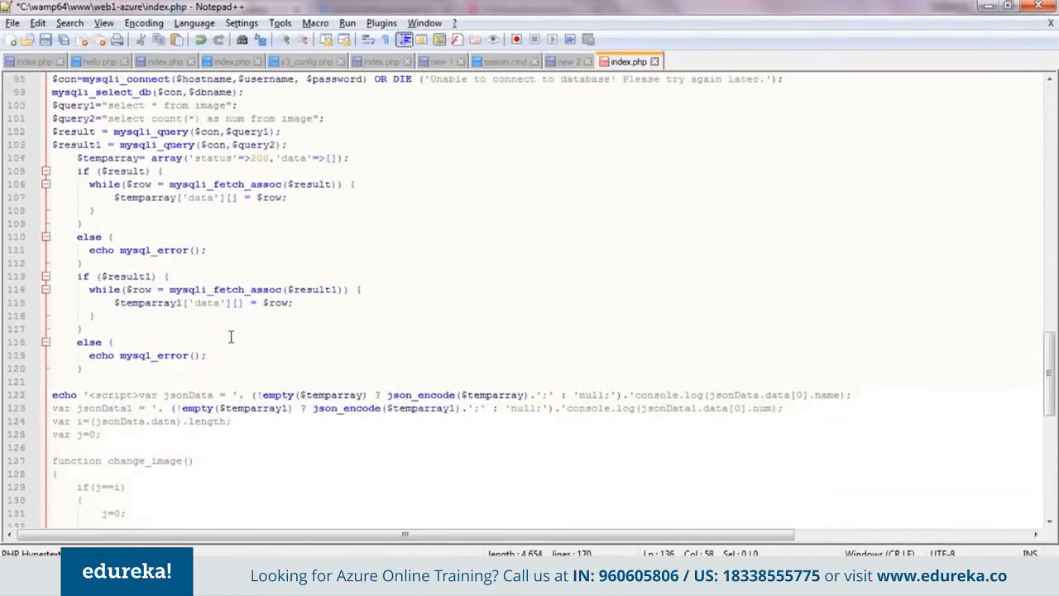
scroll(233, 336, "up", 20)
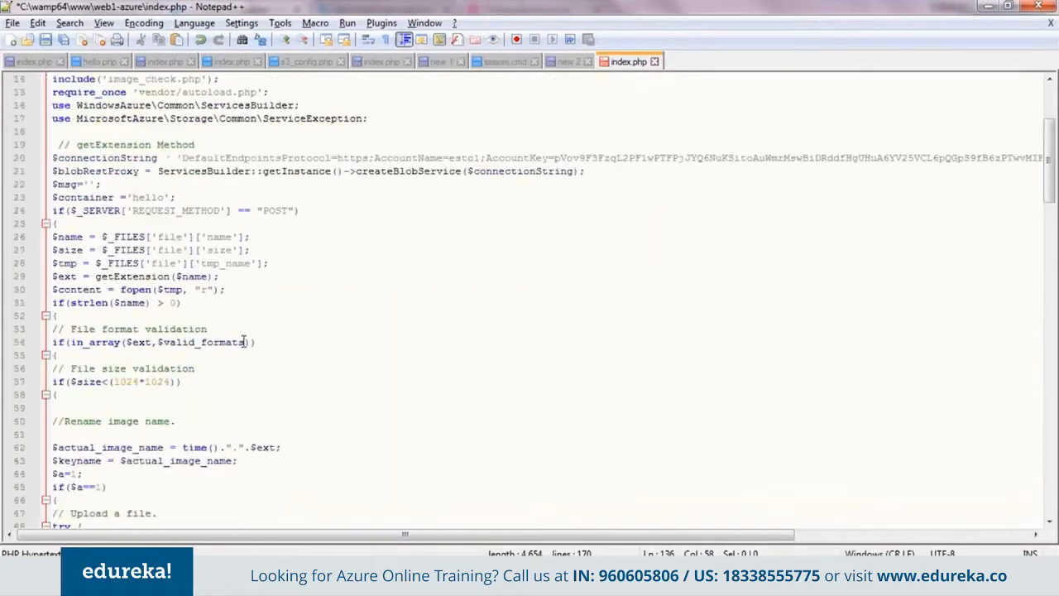
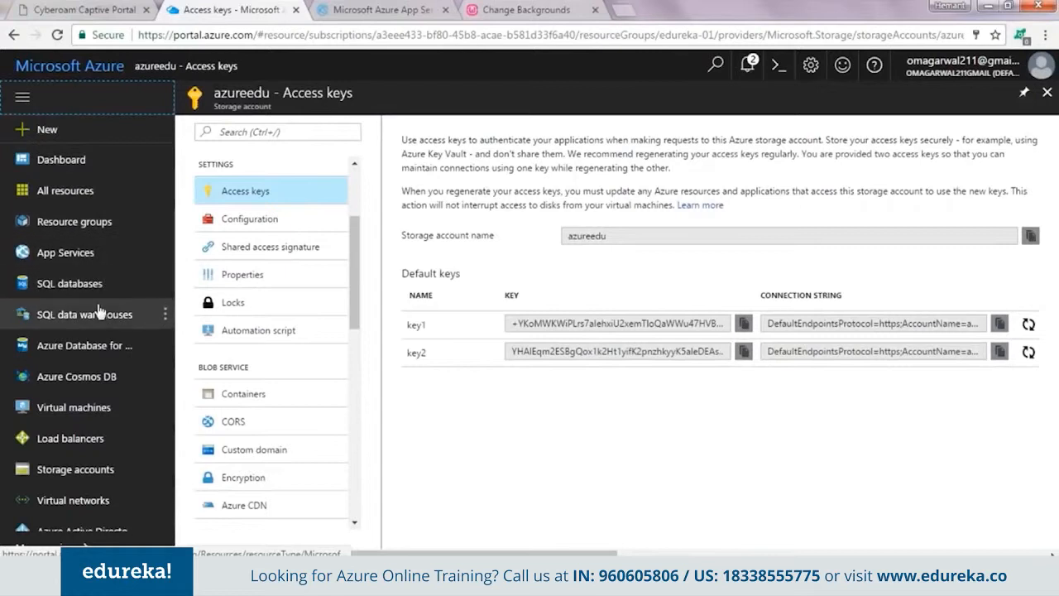
Copy the edureka-01 MySQL server's name from the Azure portal and set $hostname in index.php's upload code to edureka-01.mysql.database.azure.com
left_click(122, 344)
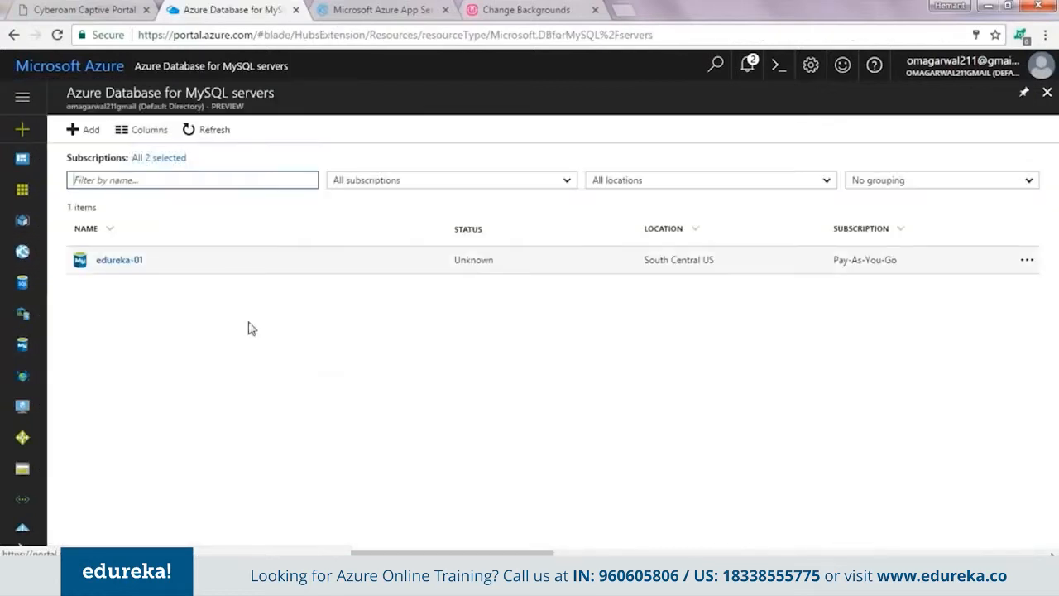
left_click(248, 260)
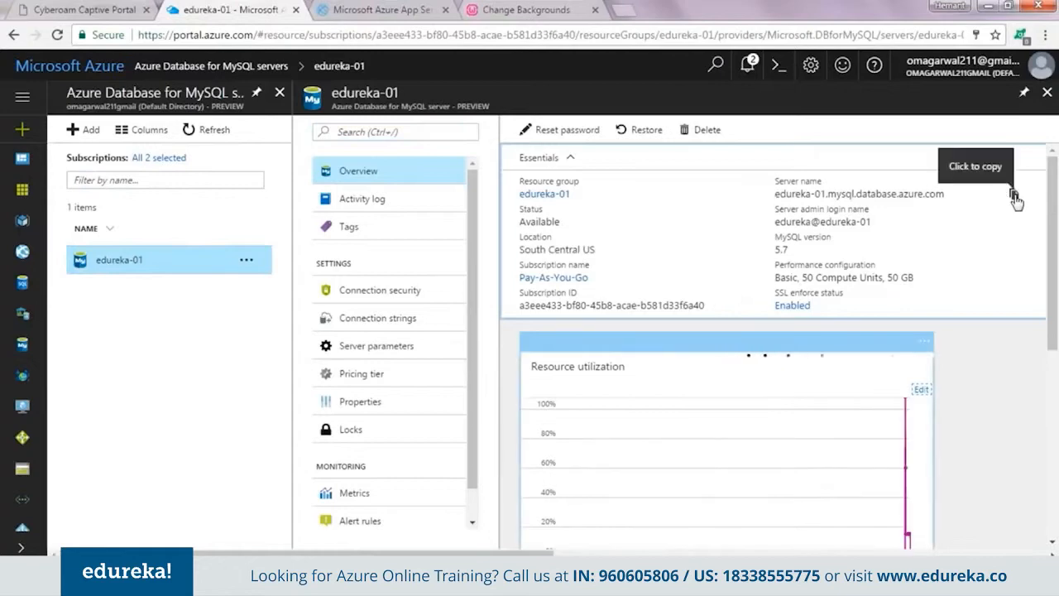
key("alt+Tab")
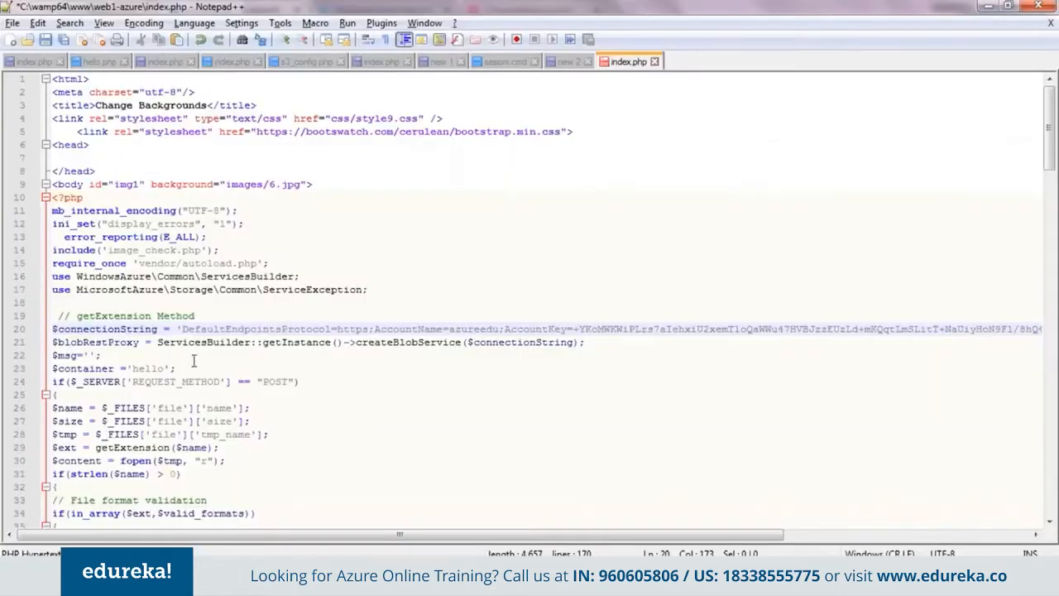
scroll(202, 331, "down", 14)
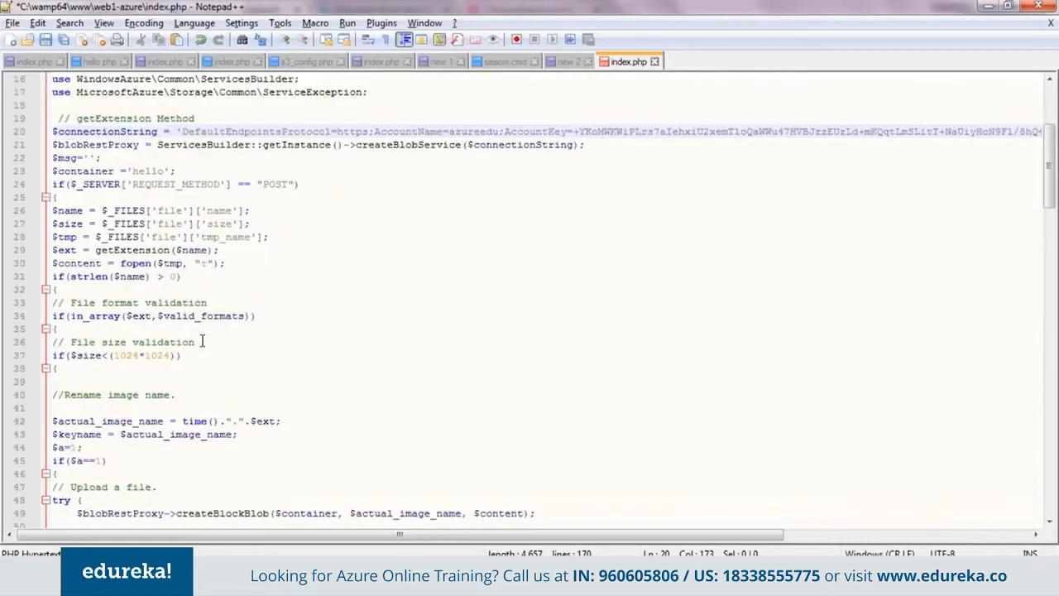
left_click_drag(122, 355, 331, 357)
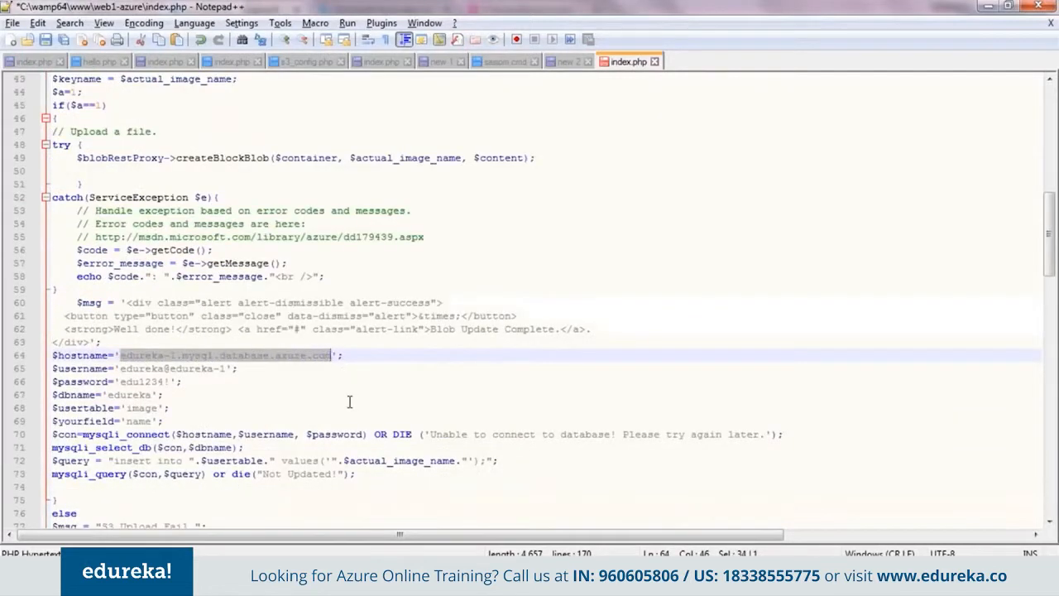
key("ctrl+v")
Copy the MySQL server admin login name from the portal and set $username in index.php's upload code to edureka@edureka-01
key("alt+Tab")
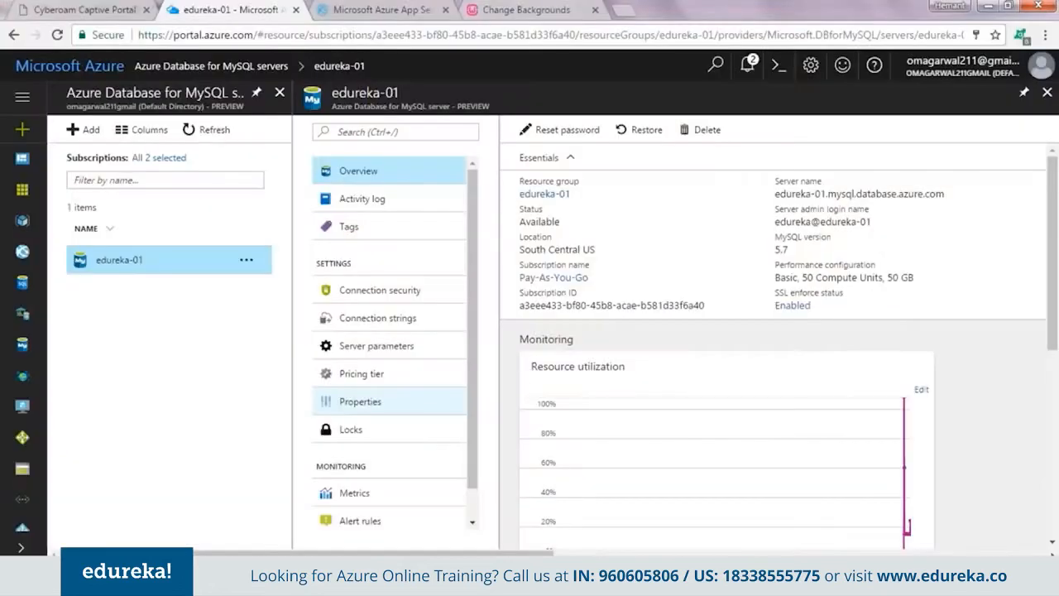
left_click(771, 226)
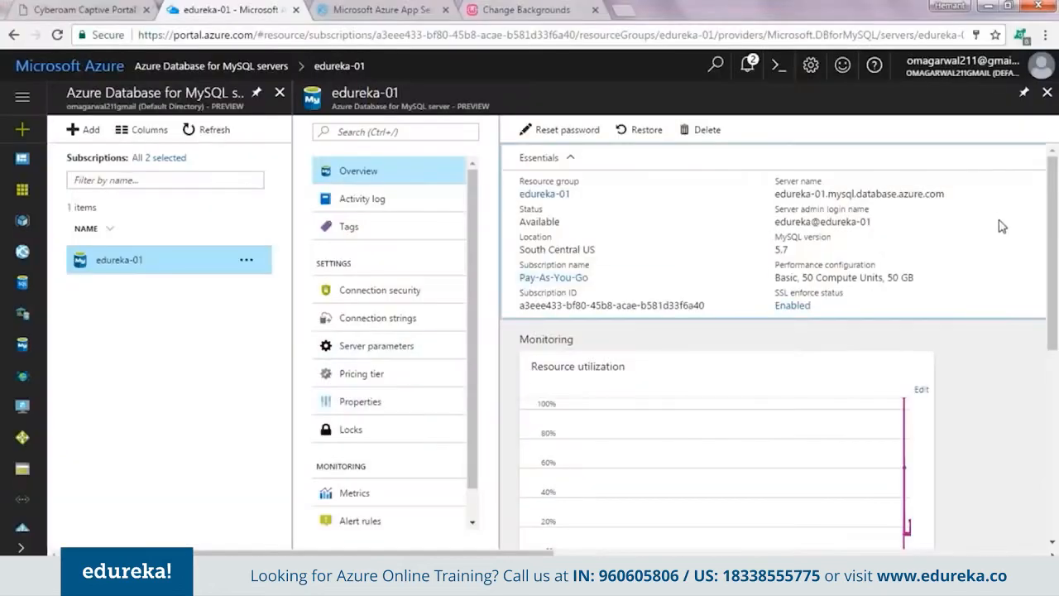
left_click(1013, 222)
key("alt+Tab")
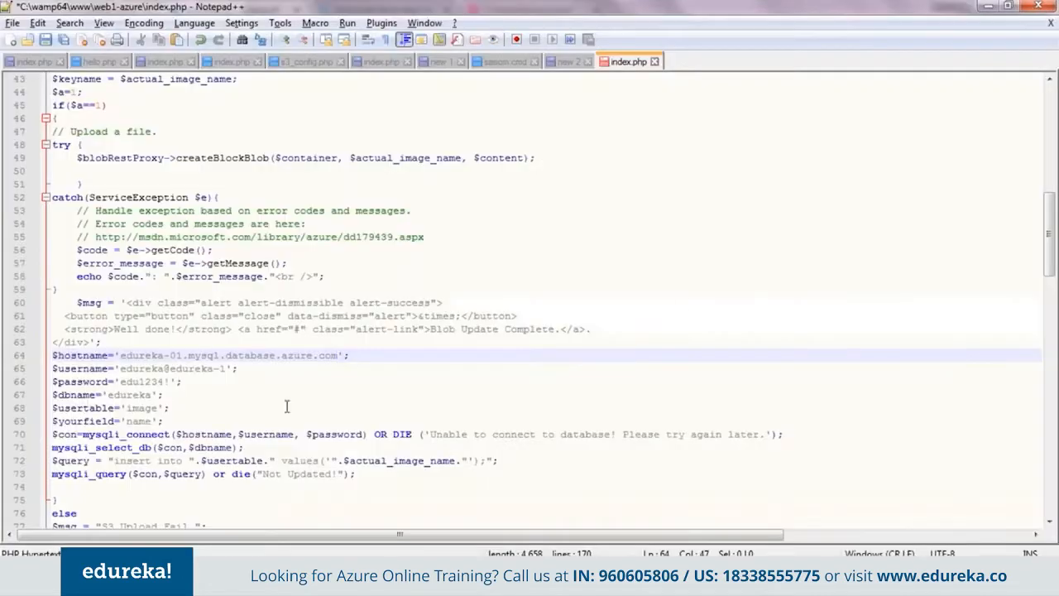
left_click_drag(123, 369, 230, 369)
key("ctrl+v")
Review the $password, $dbname, $usertable and $yourfield values in index.php's upload code
scroll(179, 407, "down", 1)
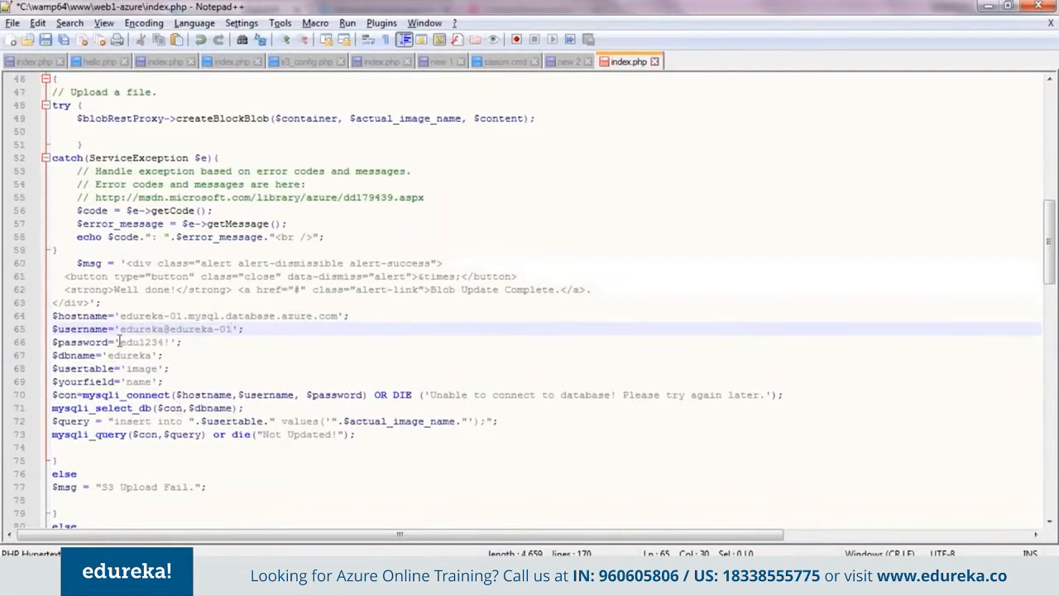
left_click_drag(119, 341, 170, 341)
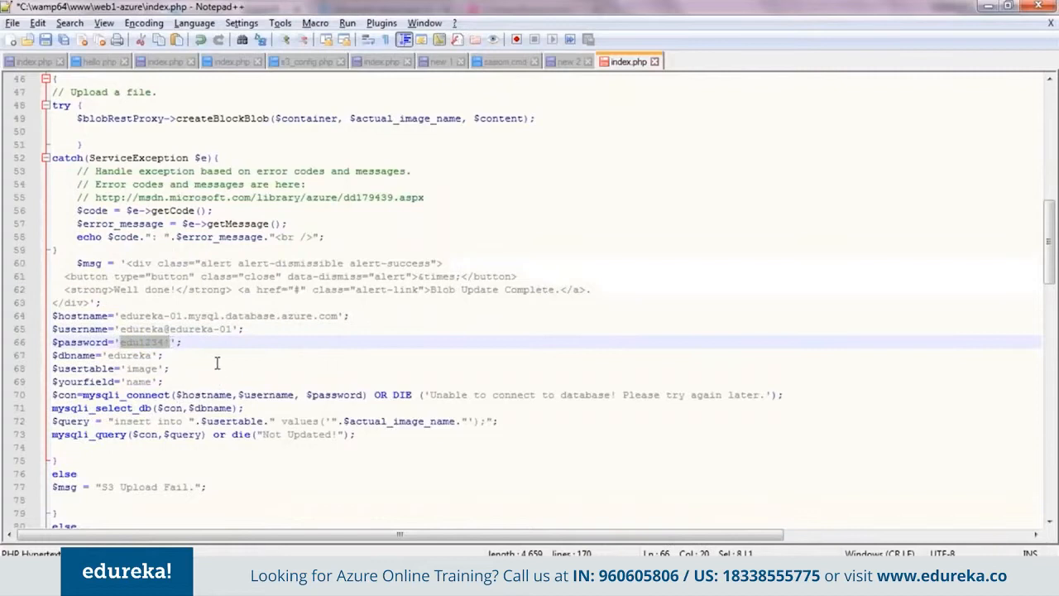
left_click(217, 358)
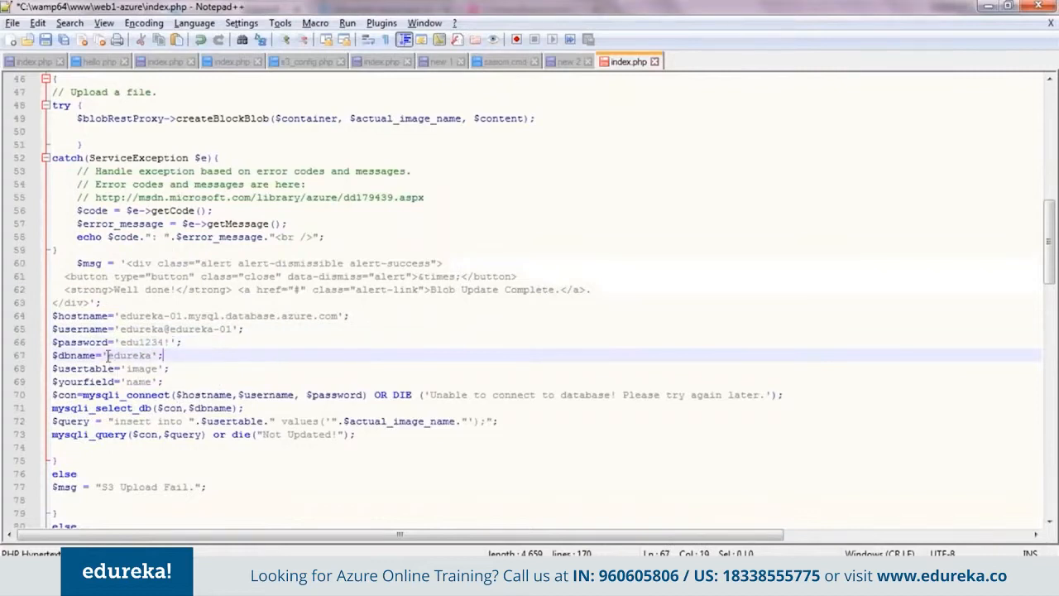
left_click_drag(108, 356, 153, 382)
left_click(157, 371)
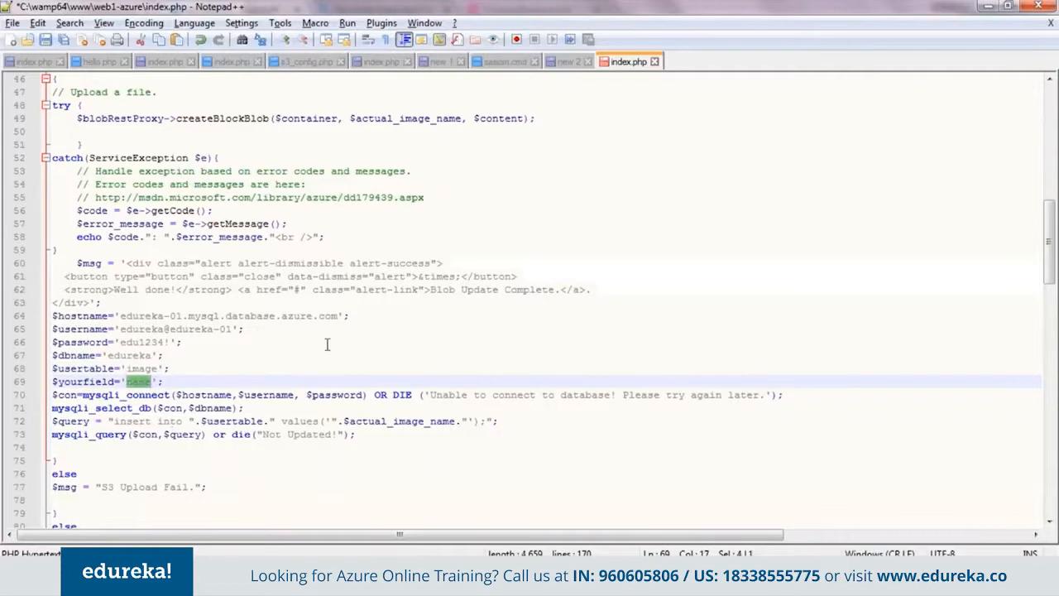
Copy the $hostname value from the upload code and set $hostname in the final else block to edureka-01.mysql.database.azure.com
scroll(327, 344, "down", 9)
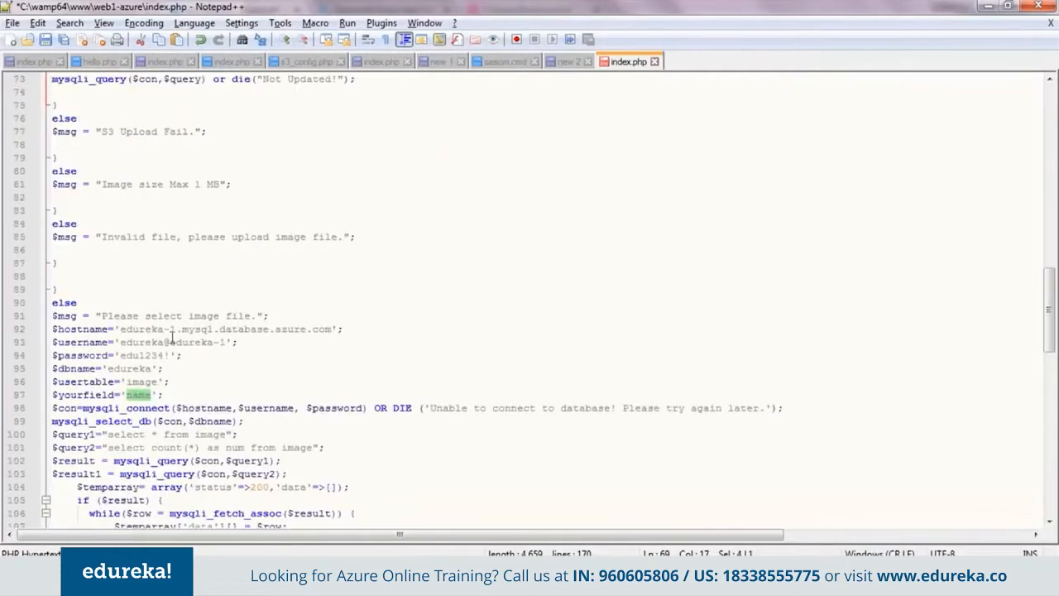
scroll(173, 336, "up", 9)
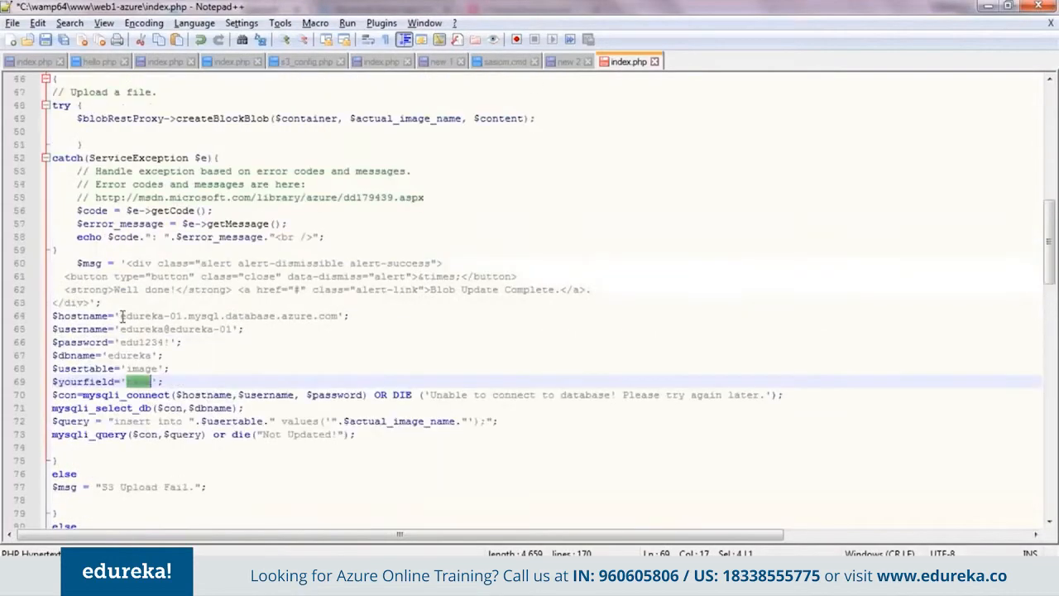
left_click_drag(122, 315, 339, 315)
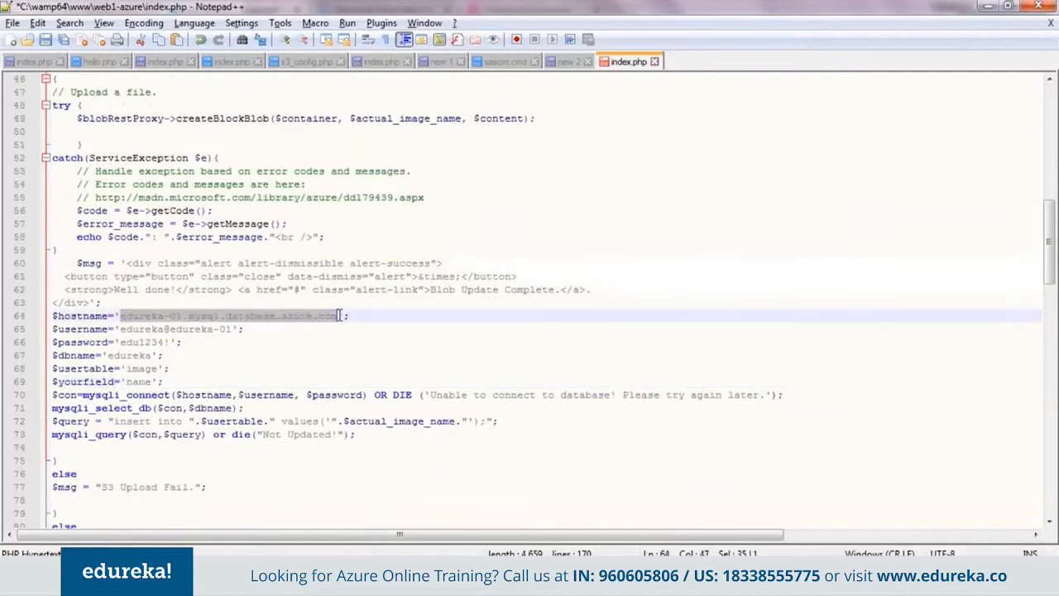
scroll(313, 361, "down", 9)
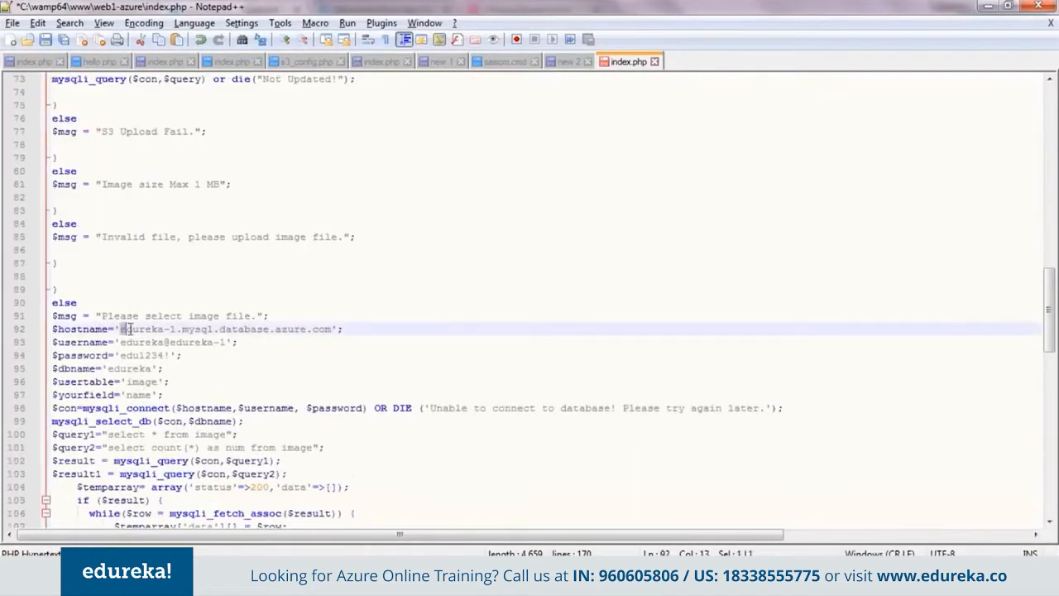
left_click_drag(121, 329, 334, 328)
key("ctrl+v")
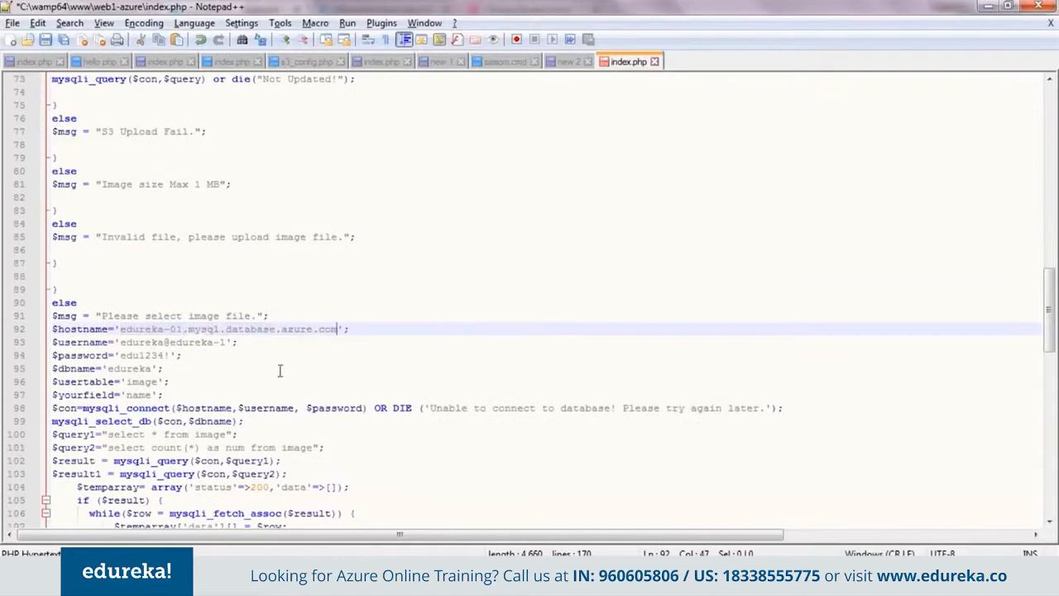
Copy the $username value from the upload code and set $username in the final else block to edureka@edureka-01
scroll(279, 372, "up", 10)
left_click(122, 368)
left_click_drag(122, 369, 237, 370)
key("ctrl+c")
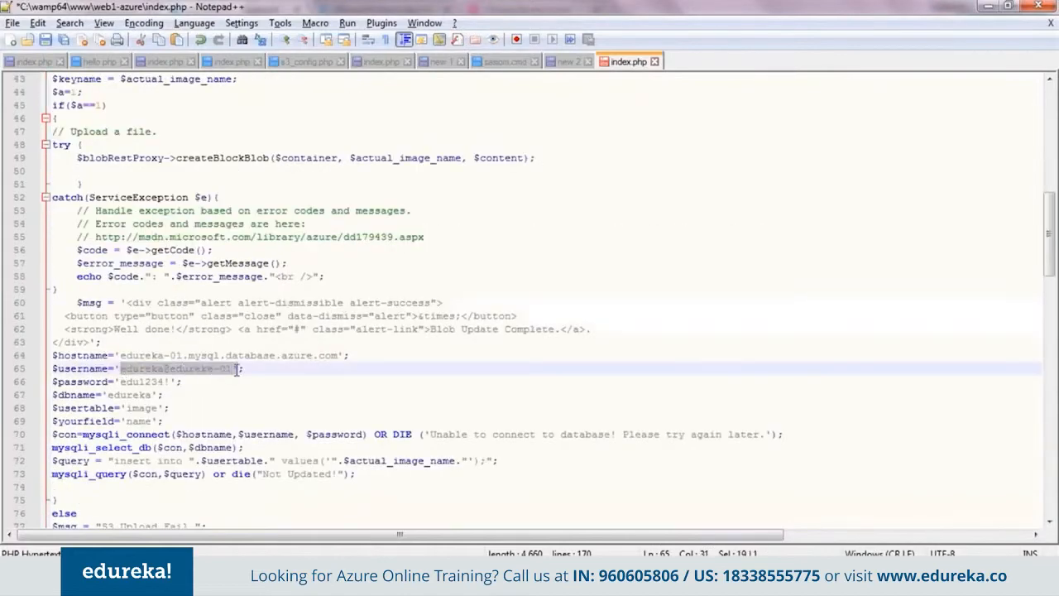
scroll(530, 397, "down", 8)
left_click_drag(111, 401, 207, 401)
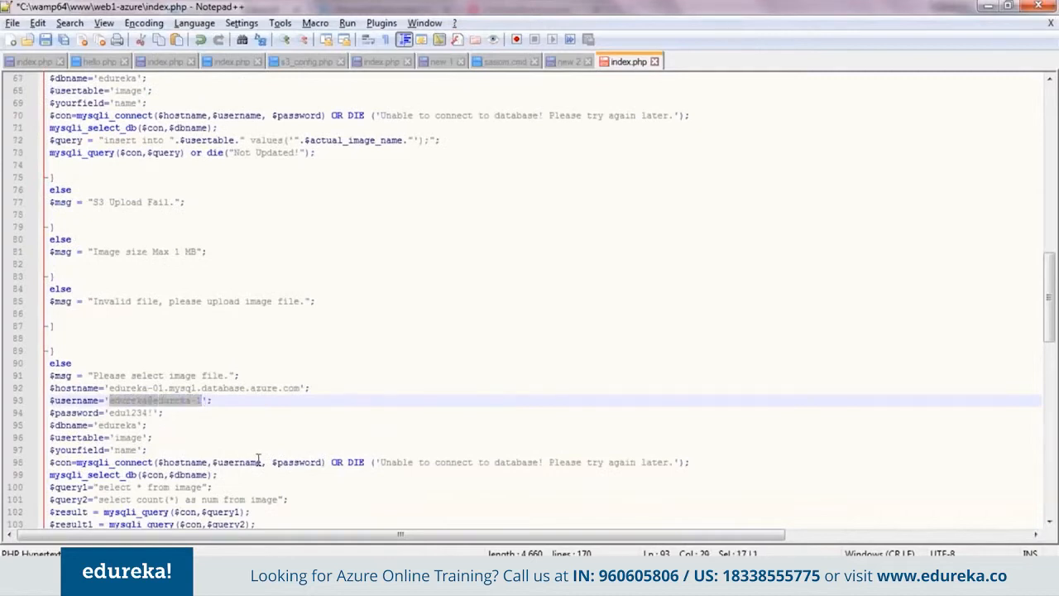
key("ctrl+v")
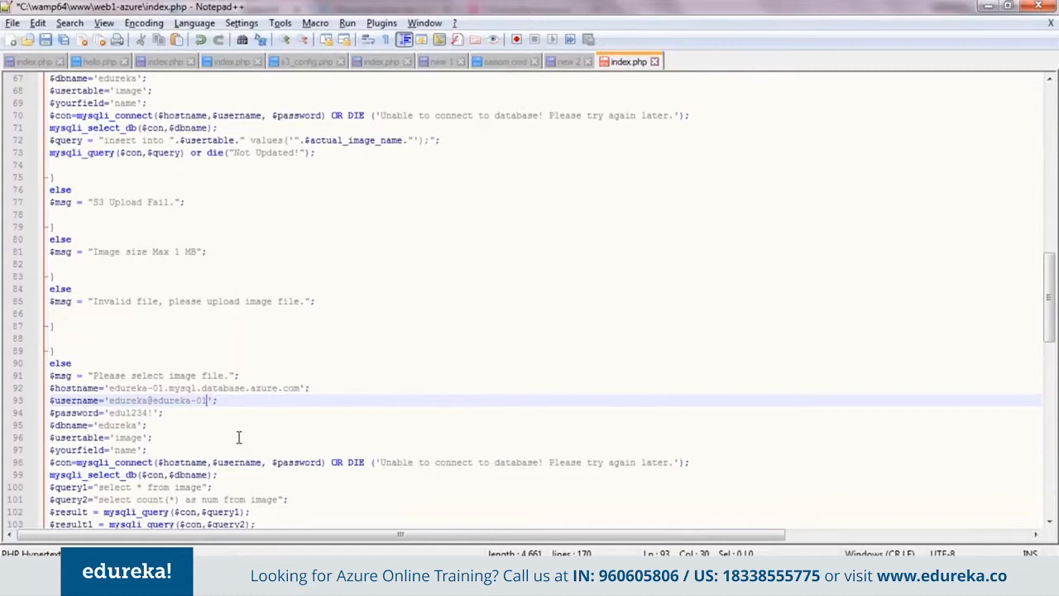
Switch to Chrome and reload localhost/web1-azure/index.php to test the database connection
scroll(376, 332, "down", 5)
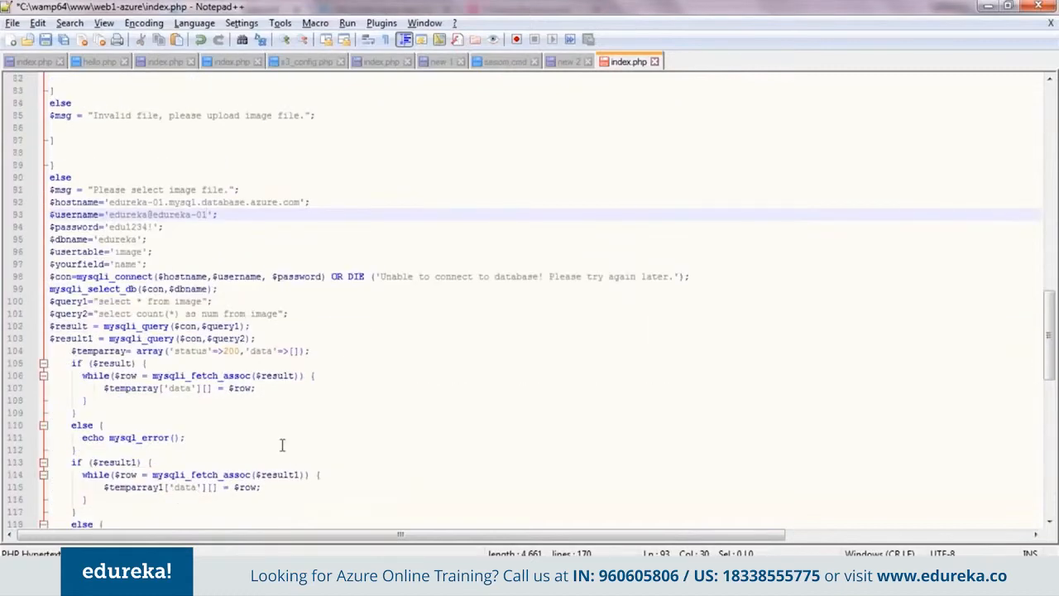
key("alt+Tab")
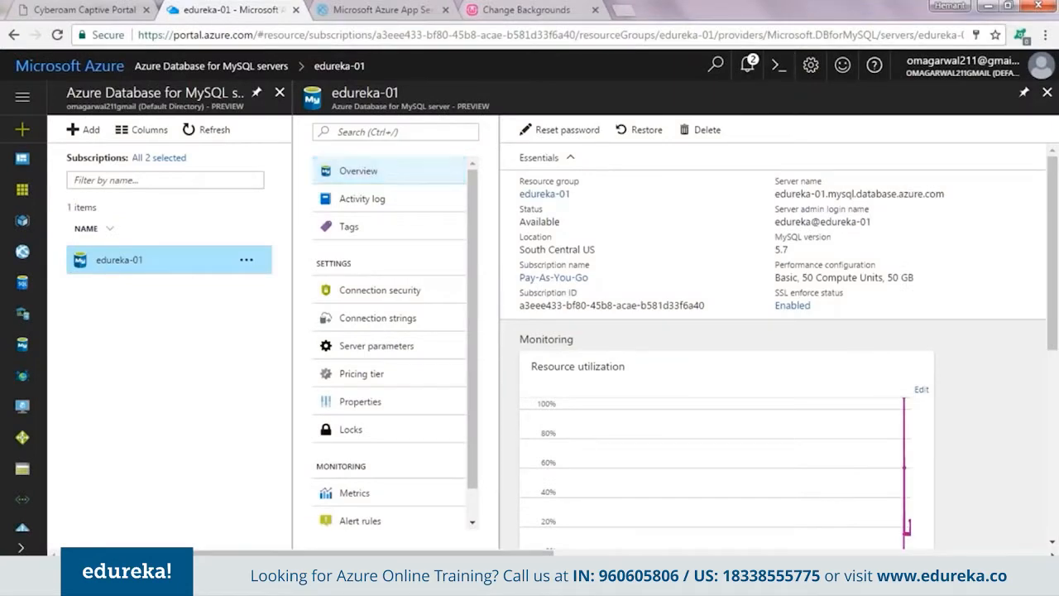
left_click(501, 15)
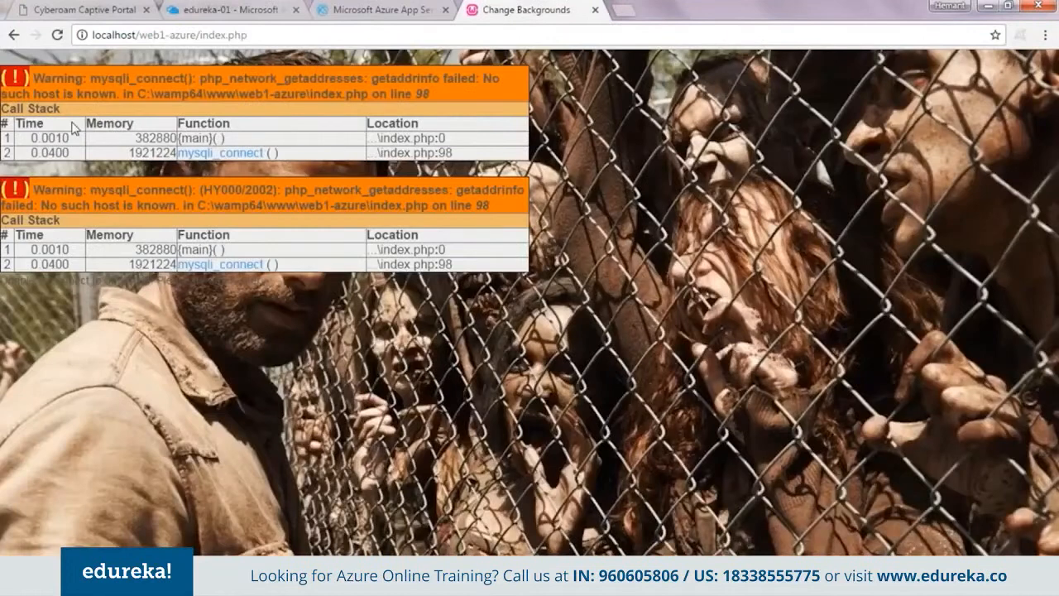
left_click(57, 38)
key("ctrl+l")
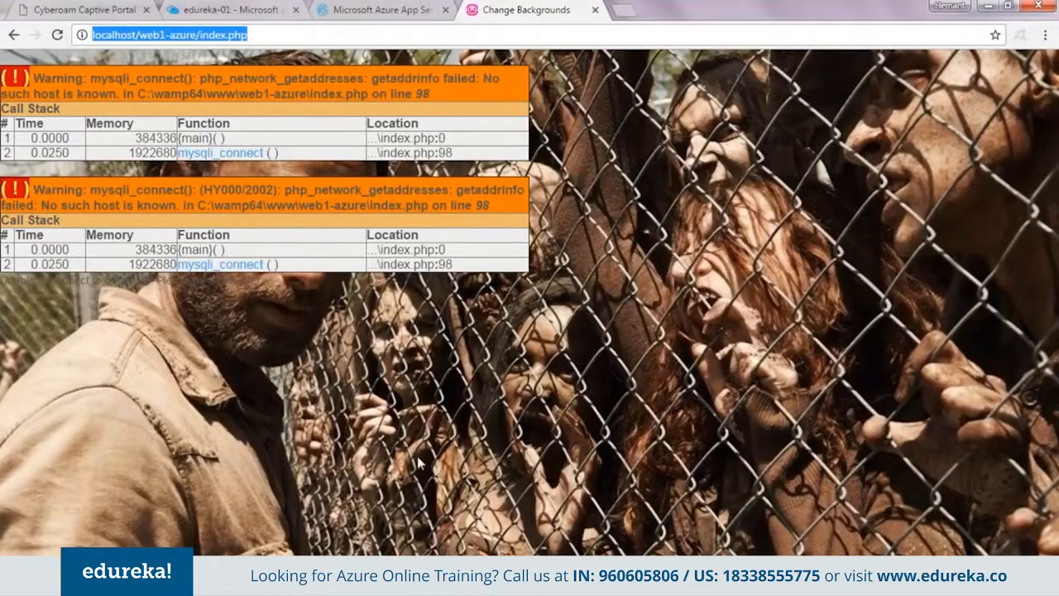
Save index.php in Notepad++ and reload the localhost page in Chrome to retest the connection
key("alt+Tab")
left_click(408, 363)
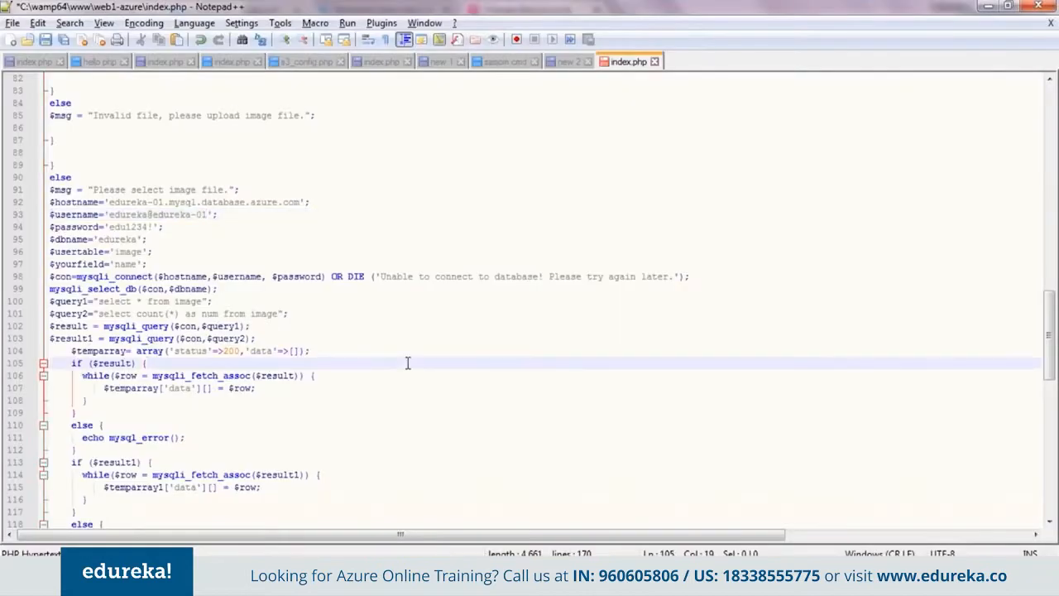
key("alt+Tab")
left_click(57, 35)
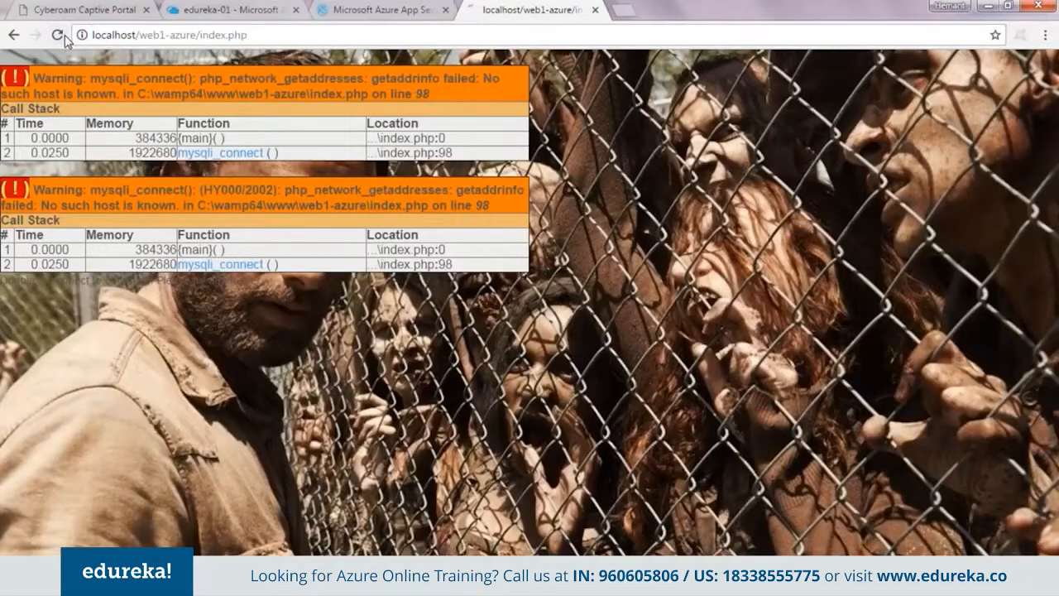
left_click(59, 36)
key("alt+Tab")
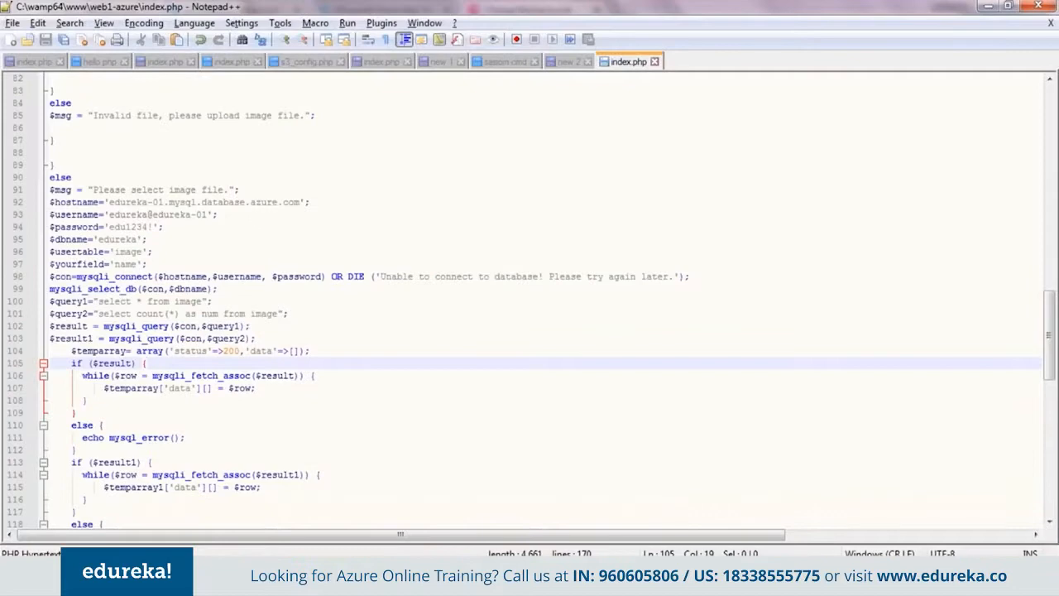
key("alt+Tab")
Disable Enforce SSL connection in the edureka-01 MySQL server's connection security, save it, and reload the localhost page
left_click(230, 10)
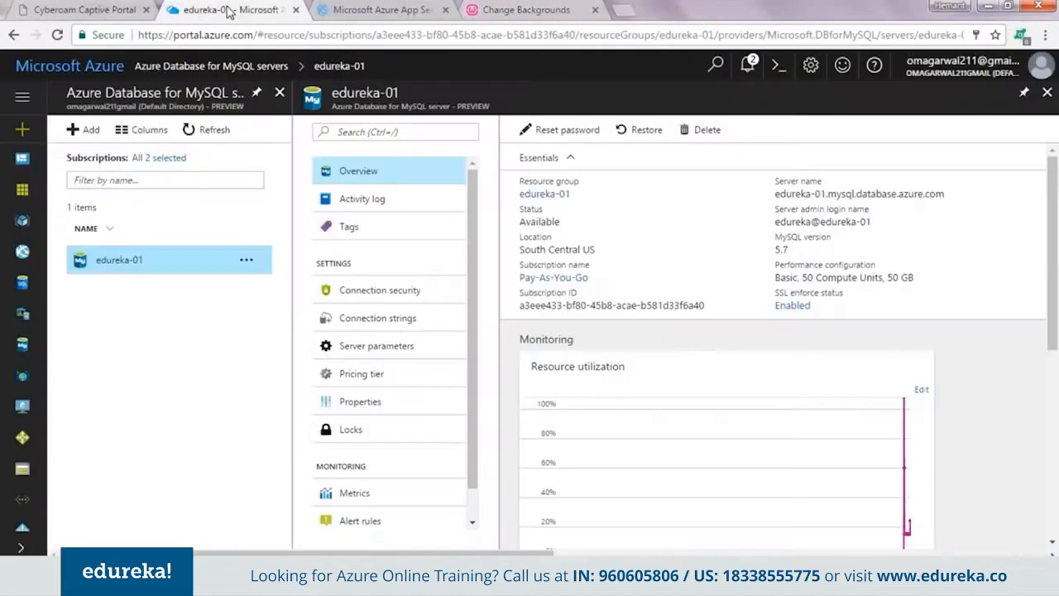
left_click(22, 97)
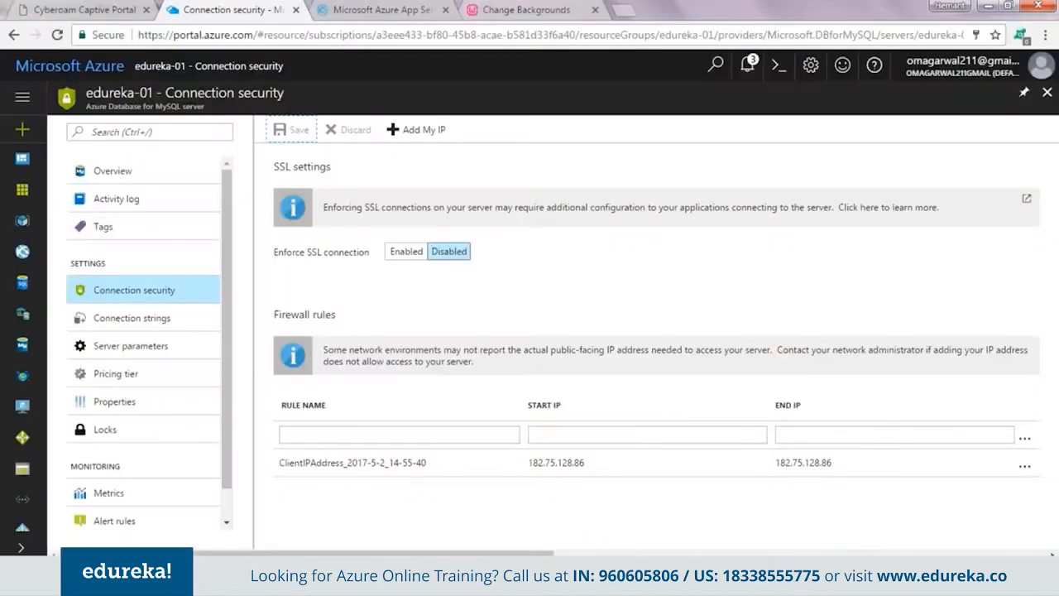
left_click(461, 8)
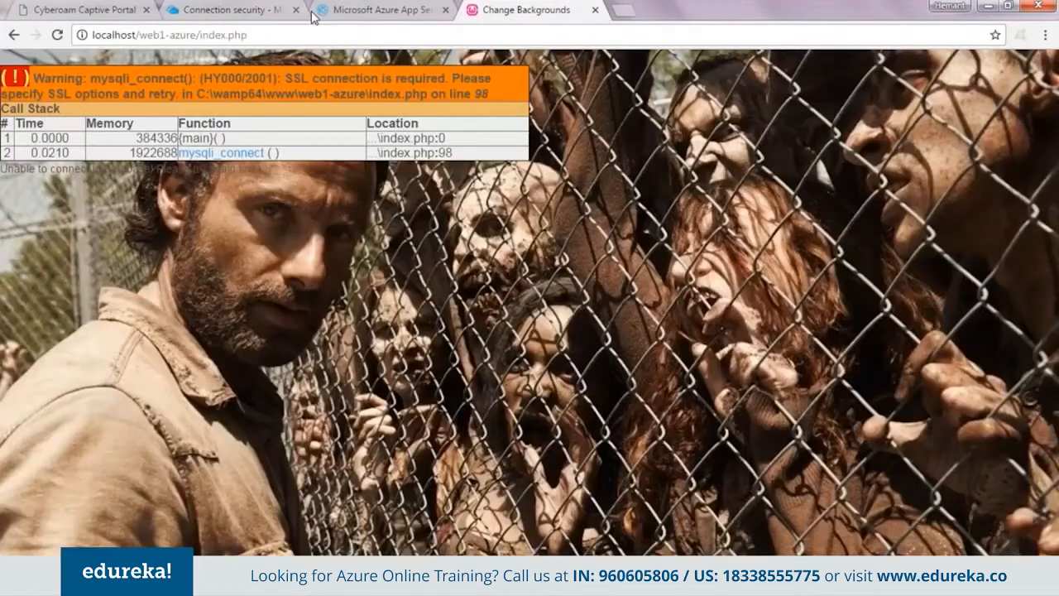
left_click(56, 37)
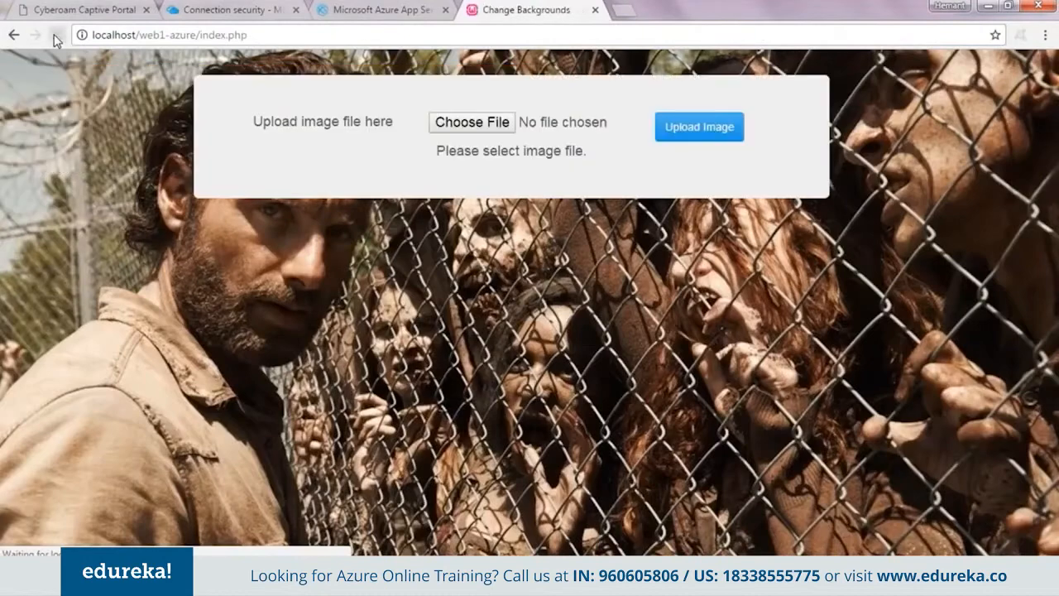
Upload Desert.jpg from the Sample Pictures folder through the demo website's image form
left_click(176, 9)
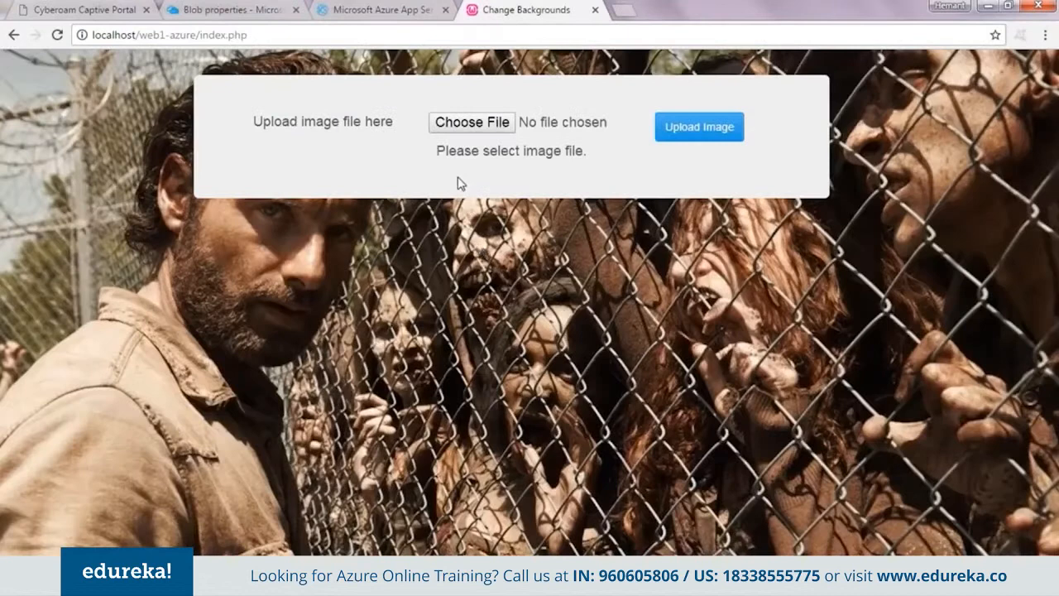
left_click(466, 122)
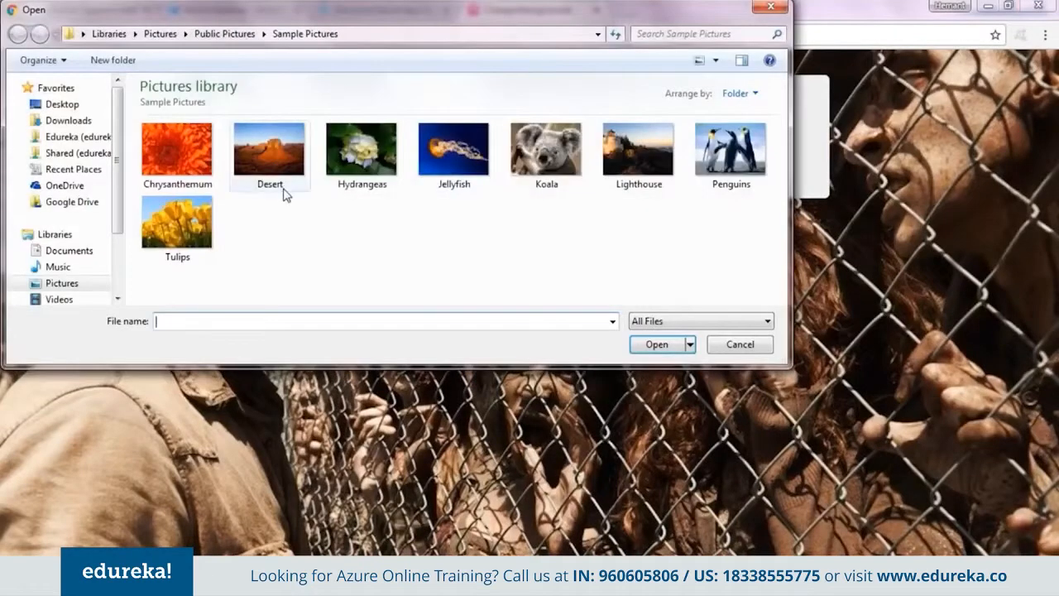
left_click(284, 190)
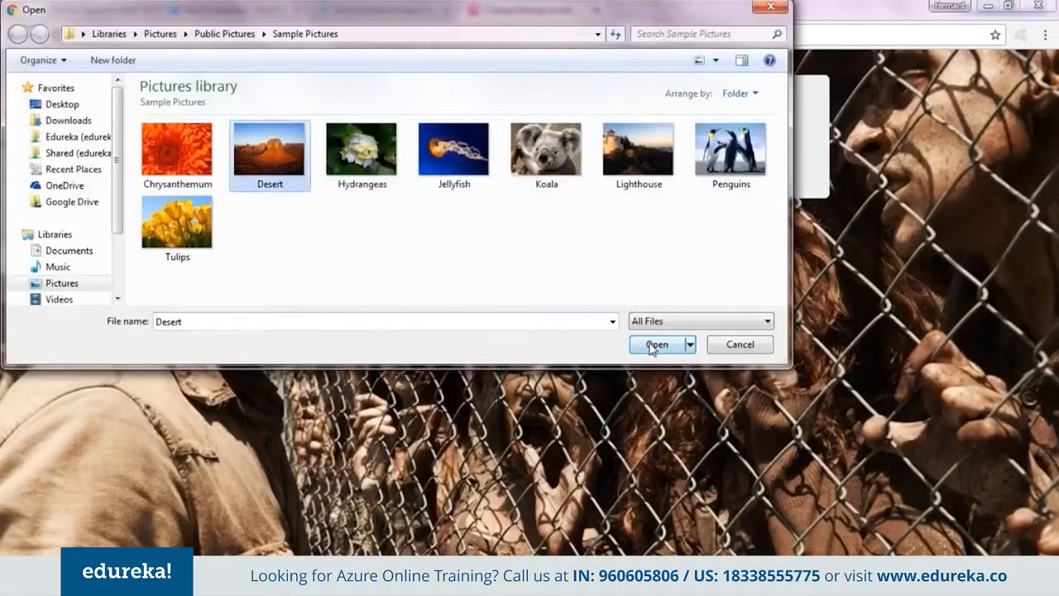
left_click(654, 345)
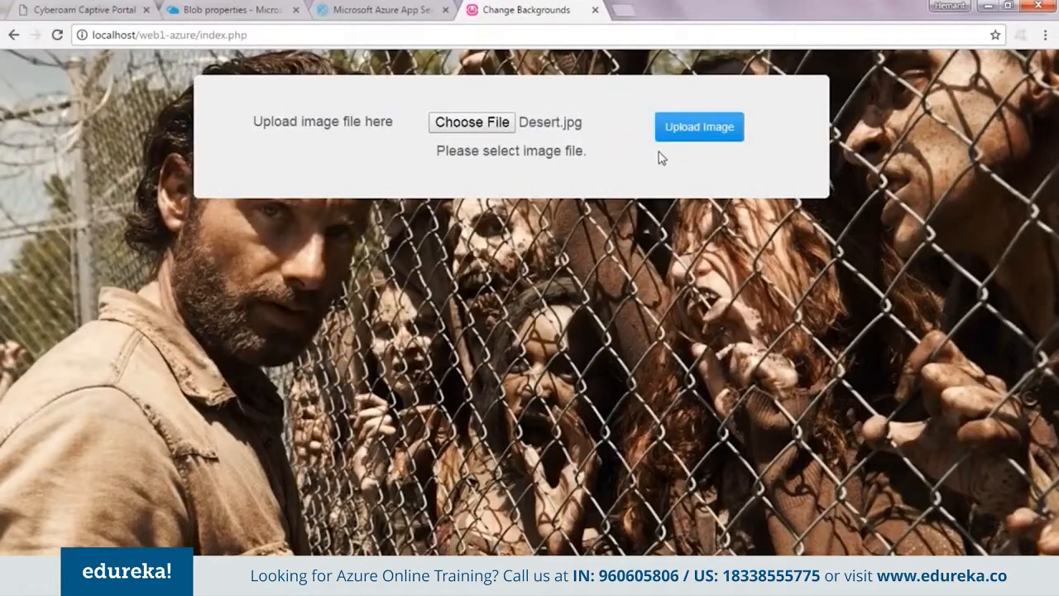
left_click(678, 138)
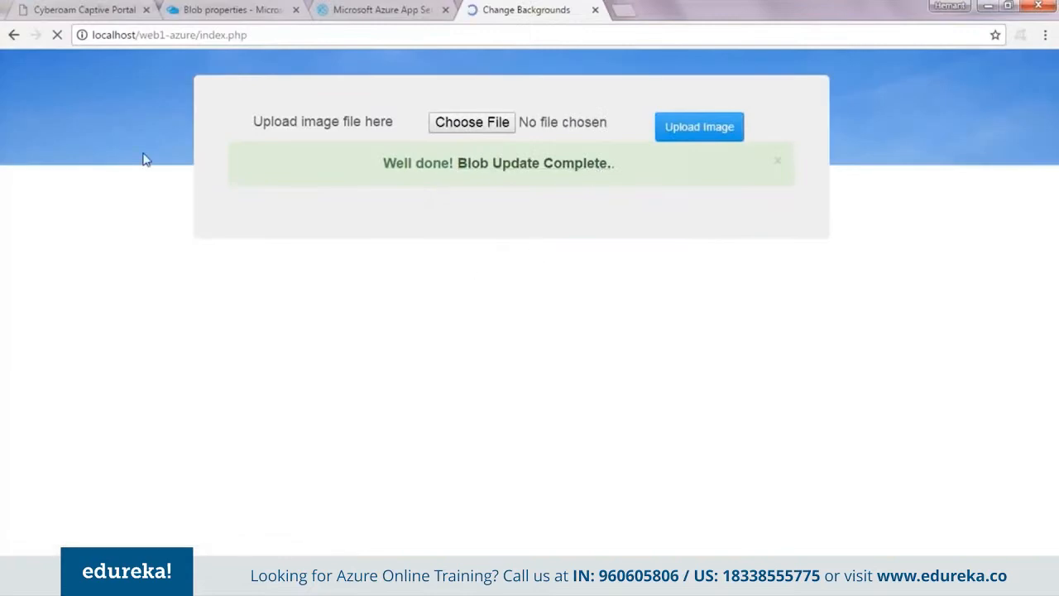
Check the azureedu storage account's hello container in the Azure portal for the uploaded image, reloading the portal page
left_click(211, 10)
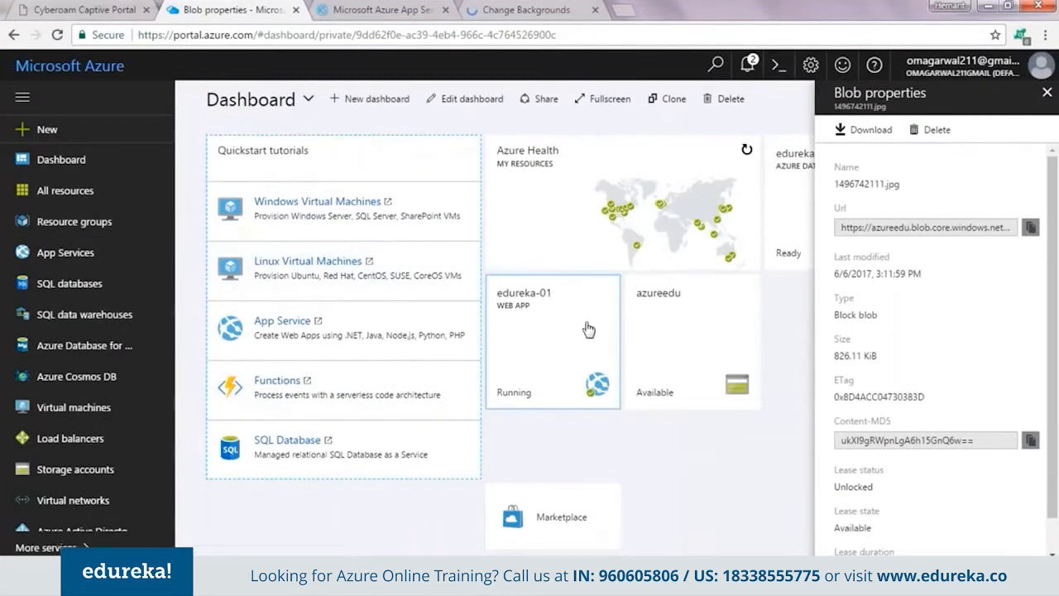
left_click(667, 305)
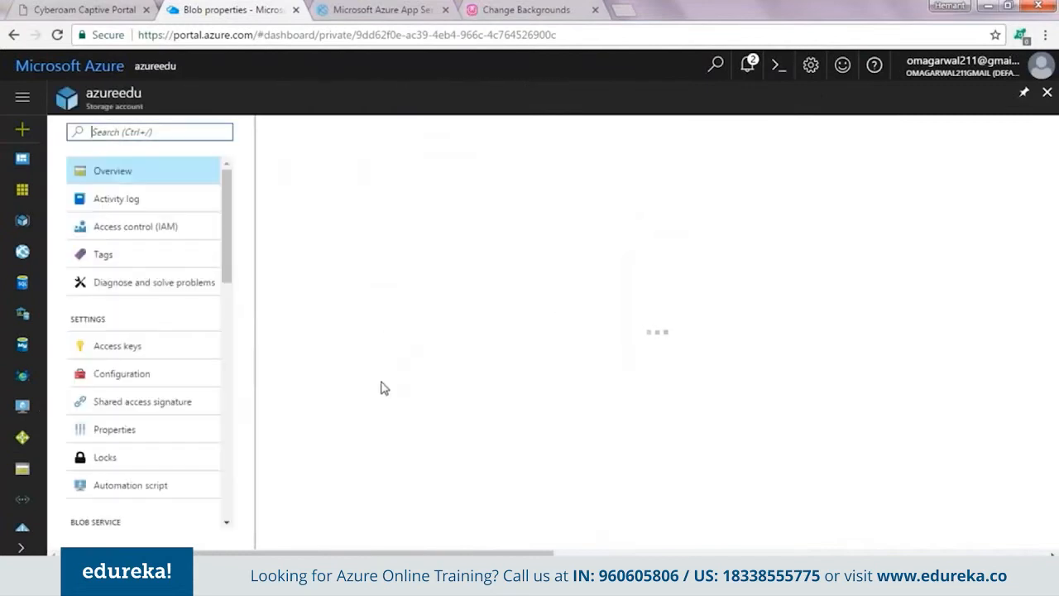
left_click(381, 386)
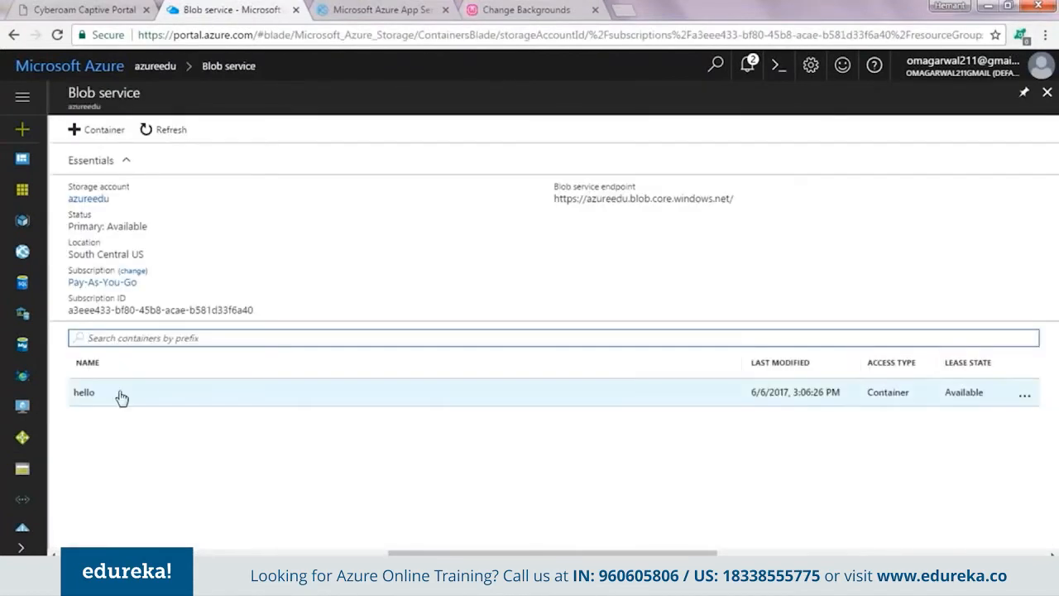
left_click(119, 397)
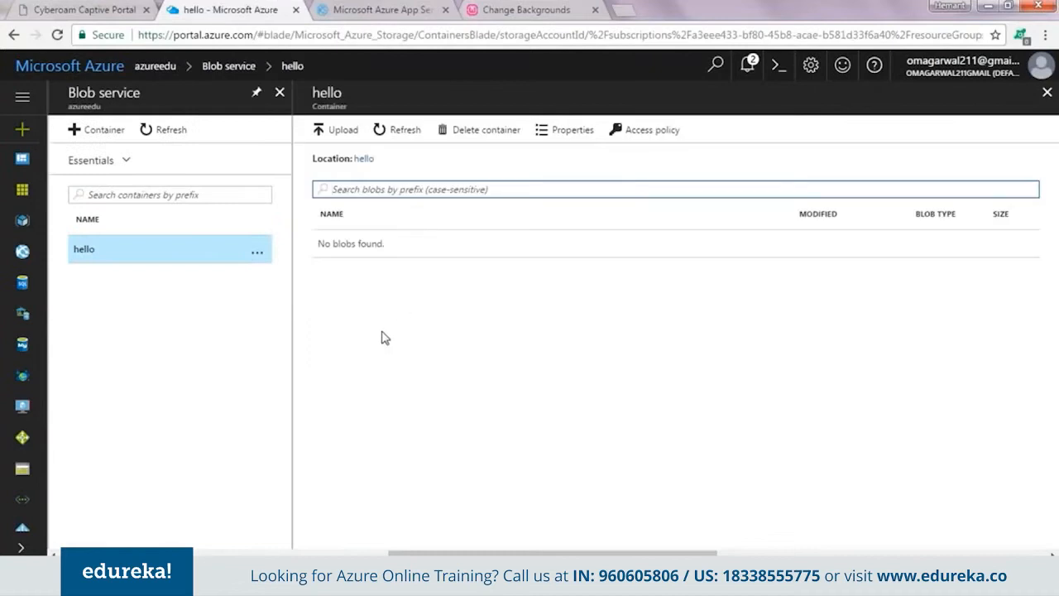
left_click(57, 34)
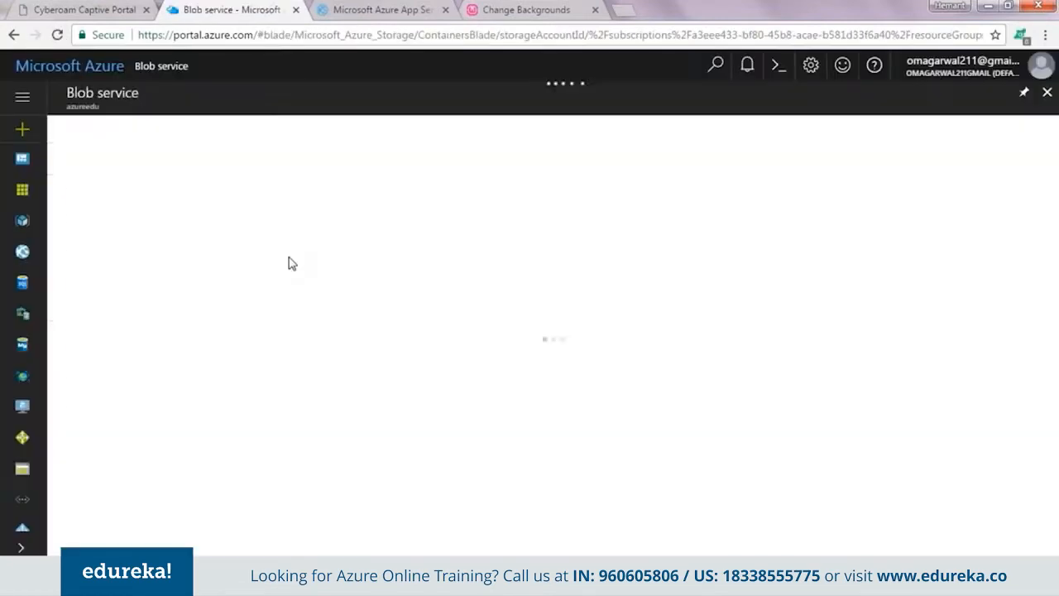
left_click(256, 392)
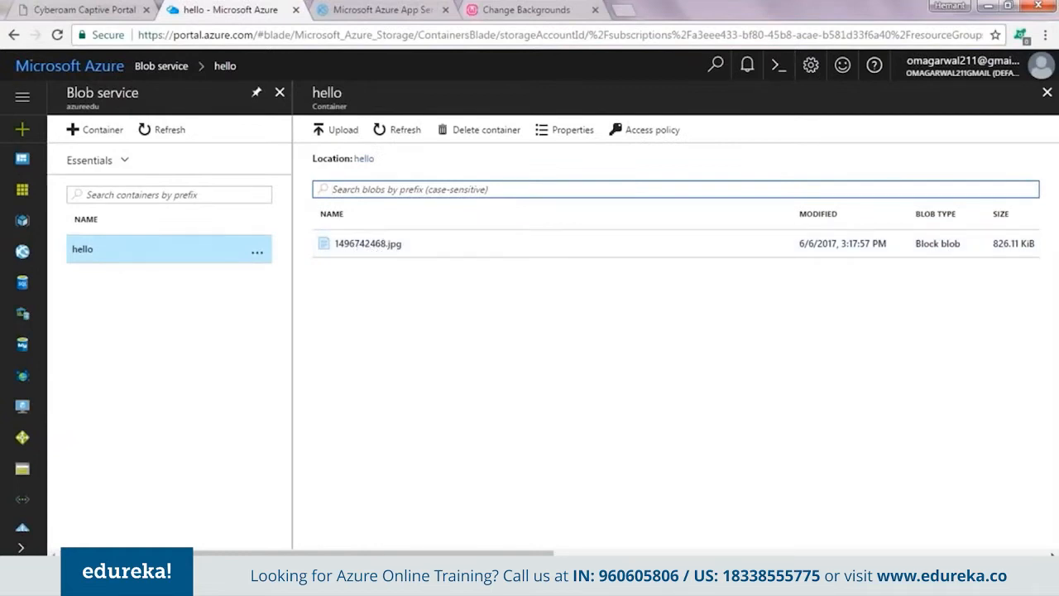
Open a Windows Command Prompt by running cmd
right_click(538, 576)
left_click(540, 540)
key("super+r")
type("cmd")
key("Return")
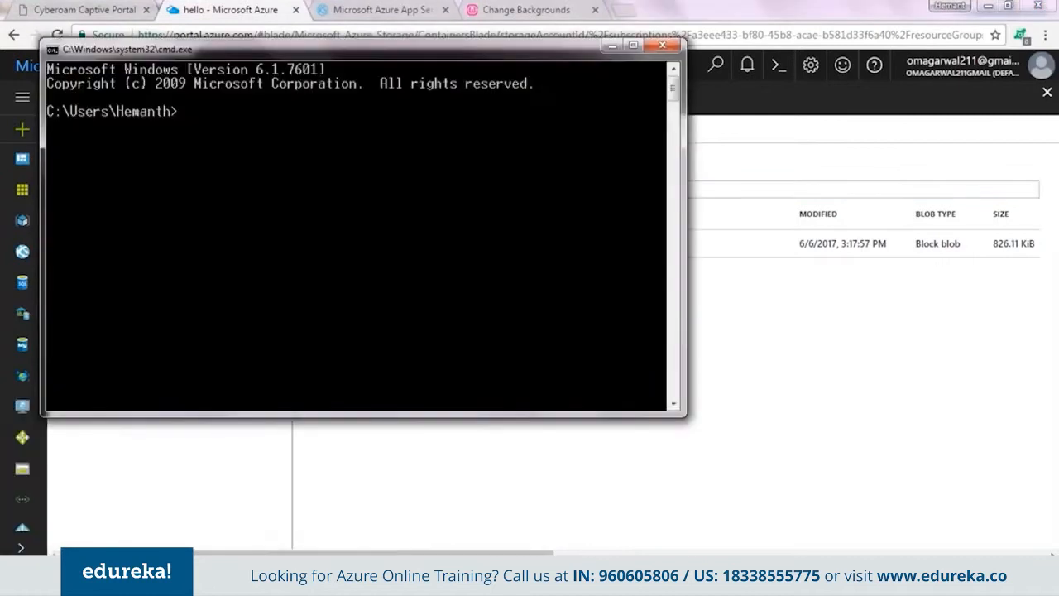
Change the Command Prompt's working directory to C:\wamp64\bin\mysql\mysql5.7.14\bin
type("cd..")
key("Return")
type("cd..")
key("Return")
type("cd m")
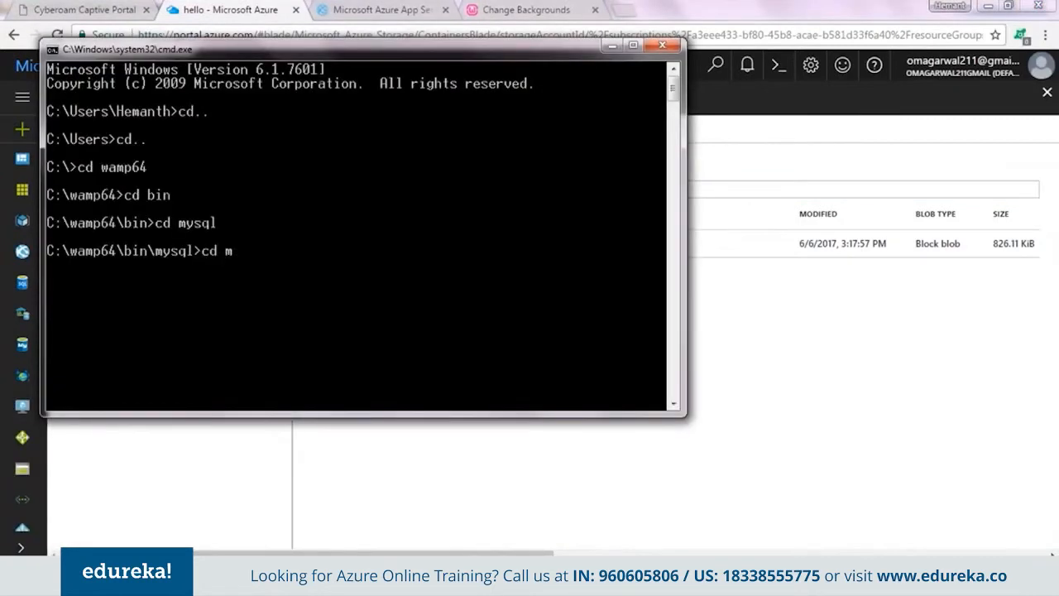
key("Tab")
key("Return")
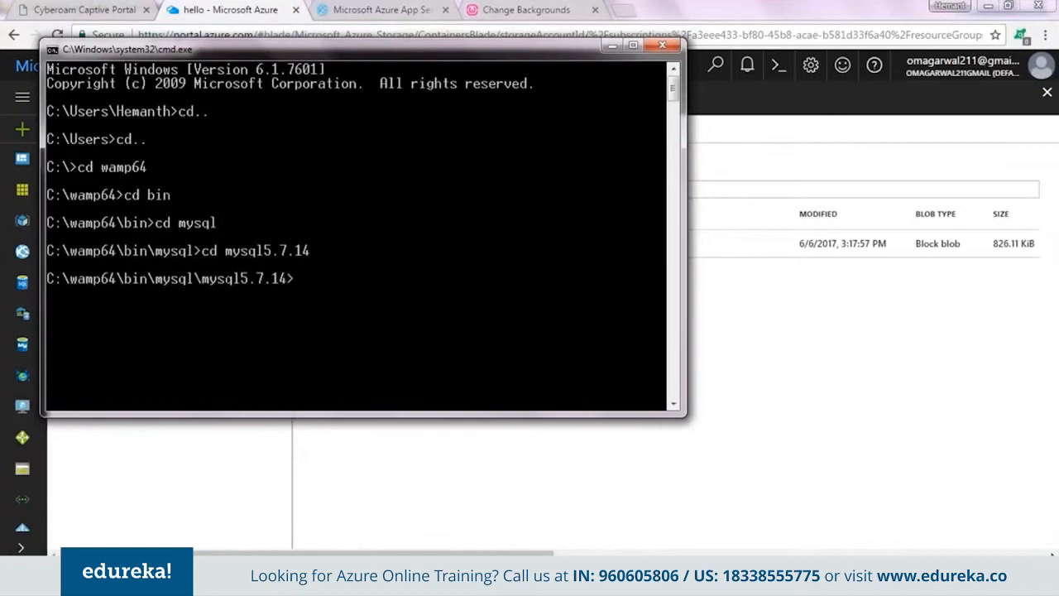
type("cd bin")
key("Return")
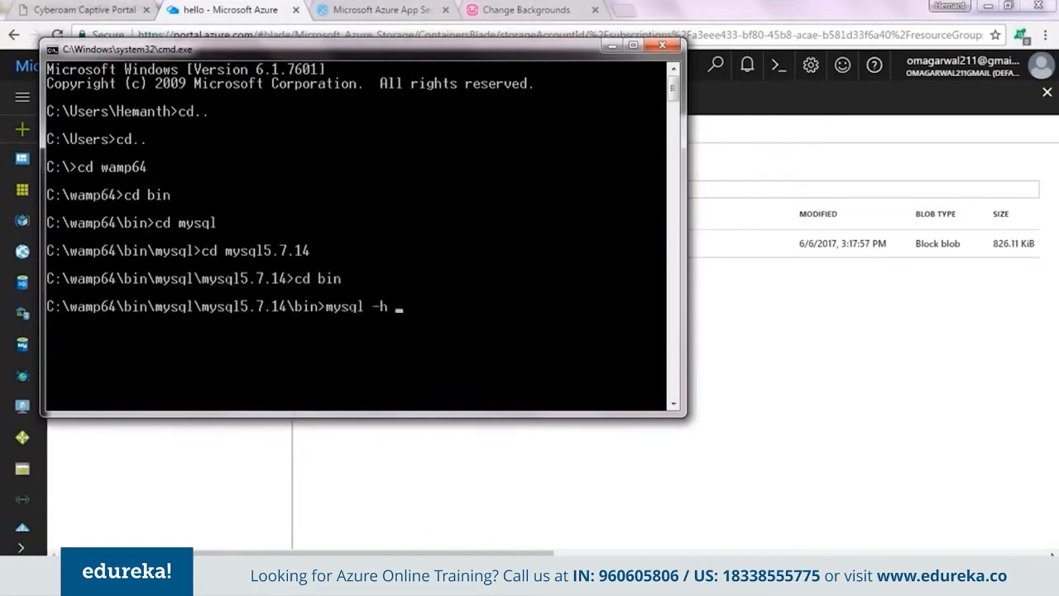
Begin a mysql connection command with host edureka-01.mysql.database.azure.com, copied from the edureka-01 MySQL server's overview in the Azure portal
left_click(739, 352)
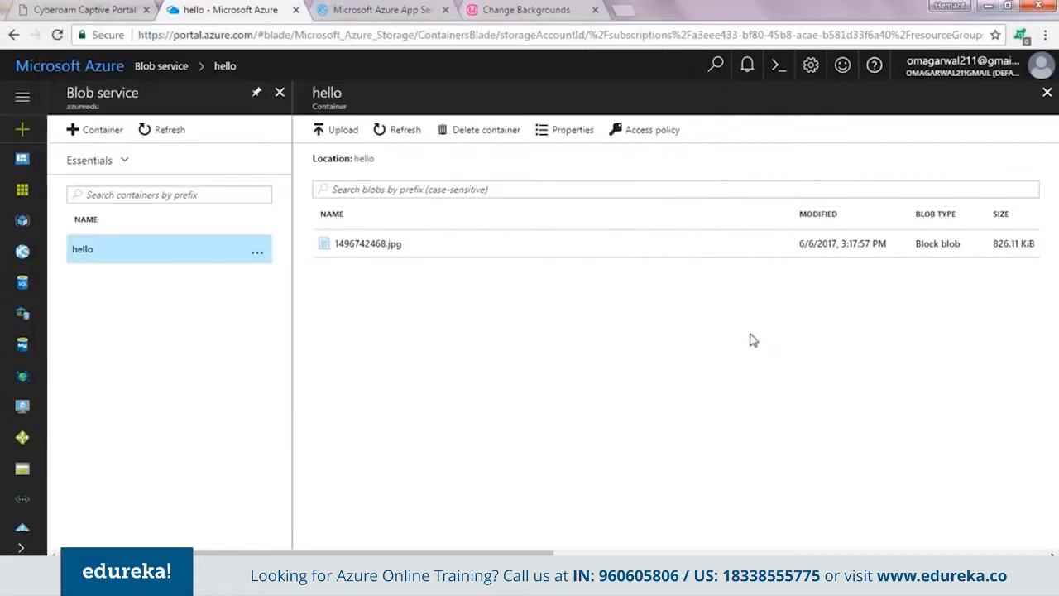
left_click(23, 97)
scroll(81, 234, "down", 3)
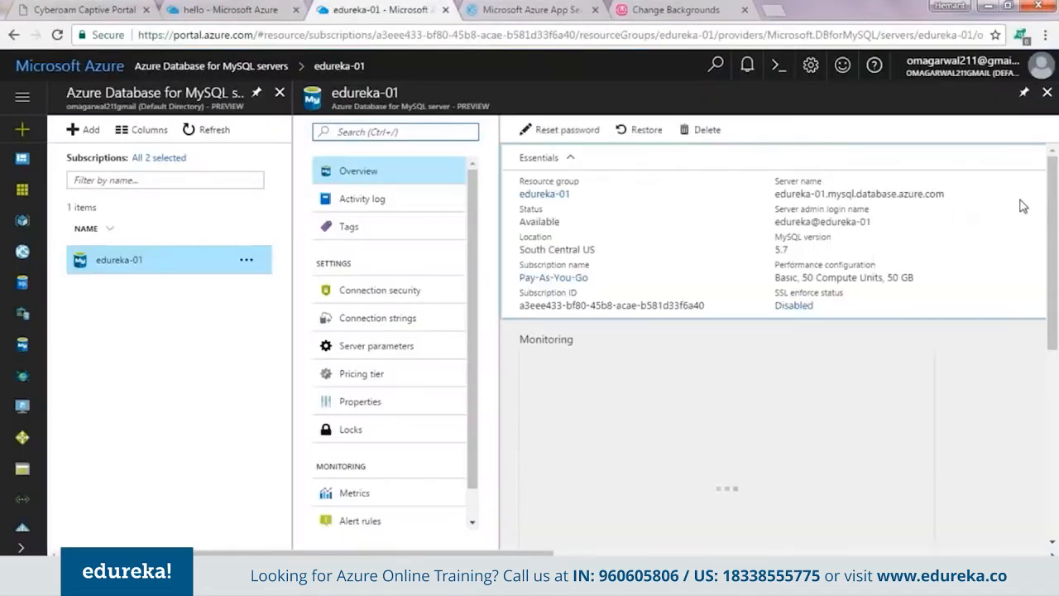
left_click(1016, 195)
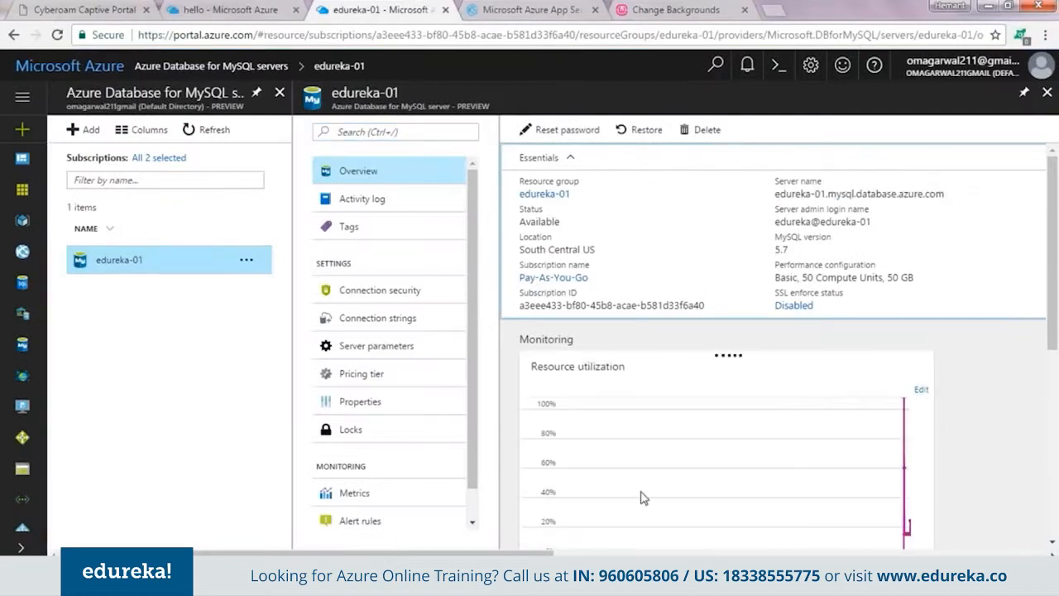
key("alt+Tab")
right_click(437, 308)
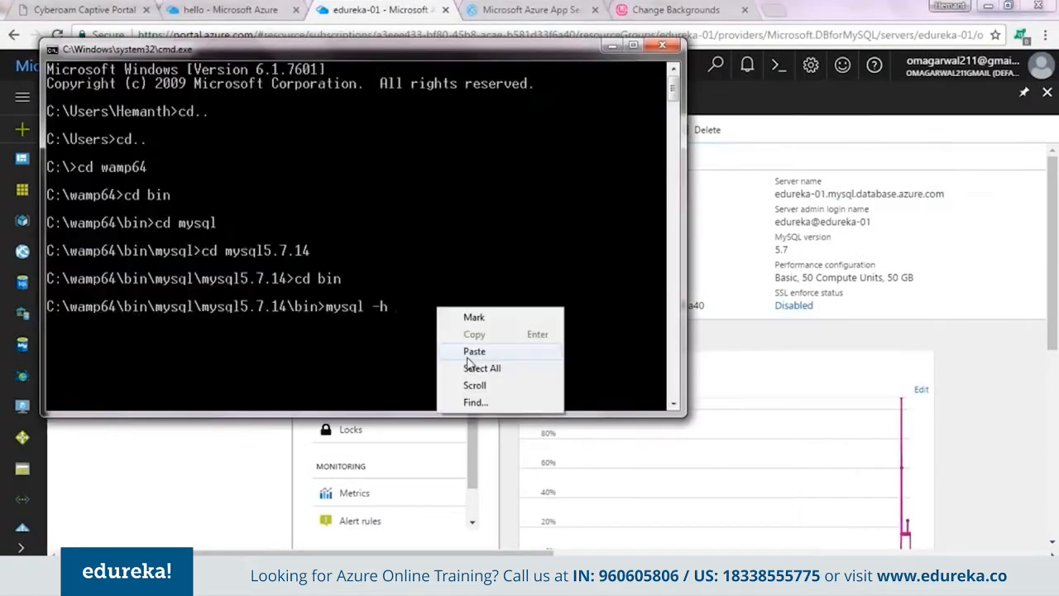
left_click(451, 346)
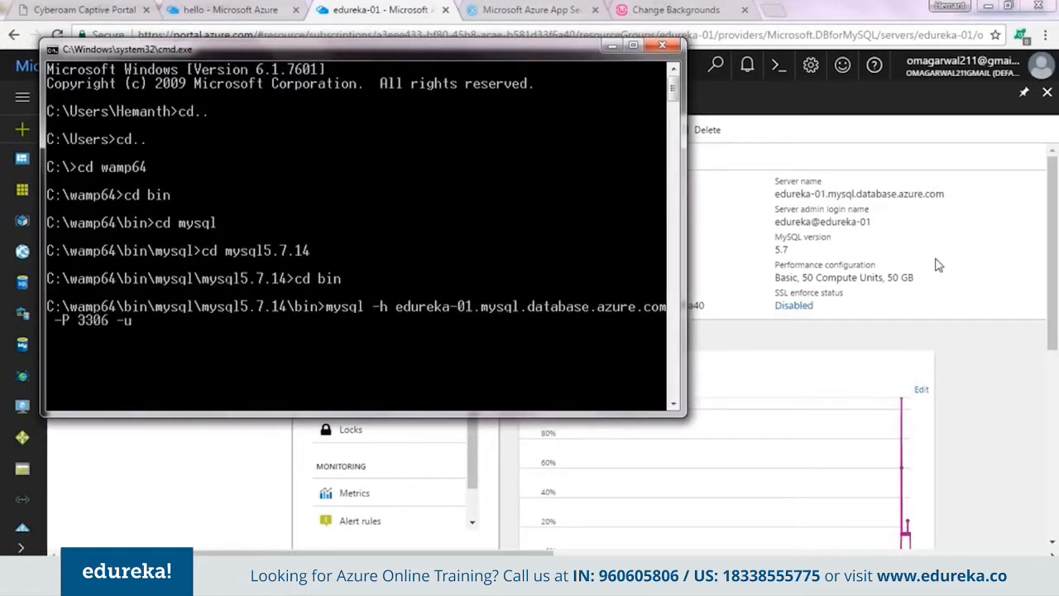
Complete the mysql command with port 3306, the copied server admin login name and -p, run it, and enter the account password
left_click(920, 229)
left_click(1013, 225)
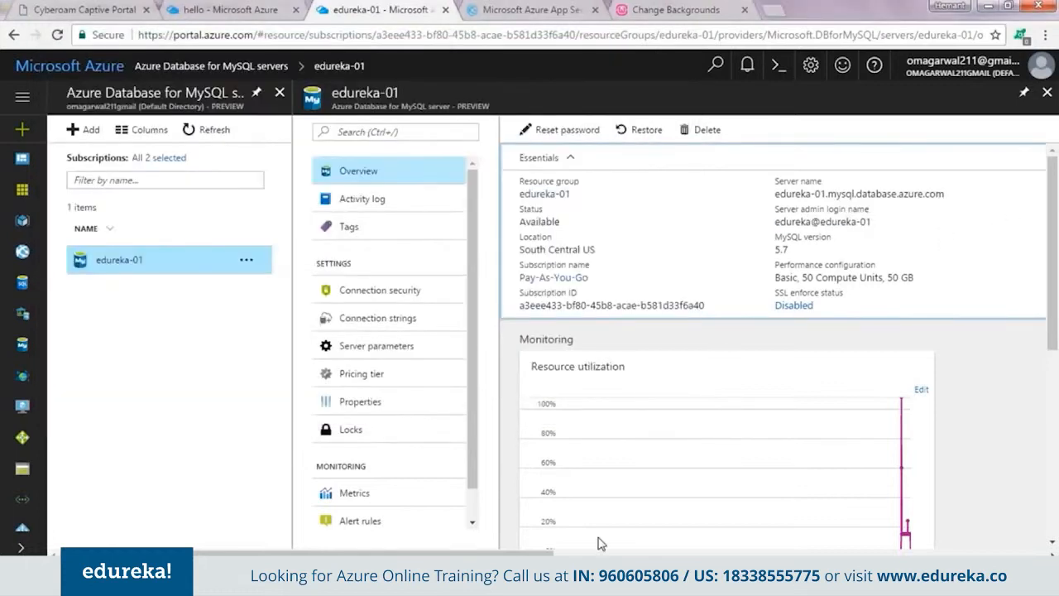
key("alt+Tab")
right_click(319, 342)
left_click(338, 378)
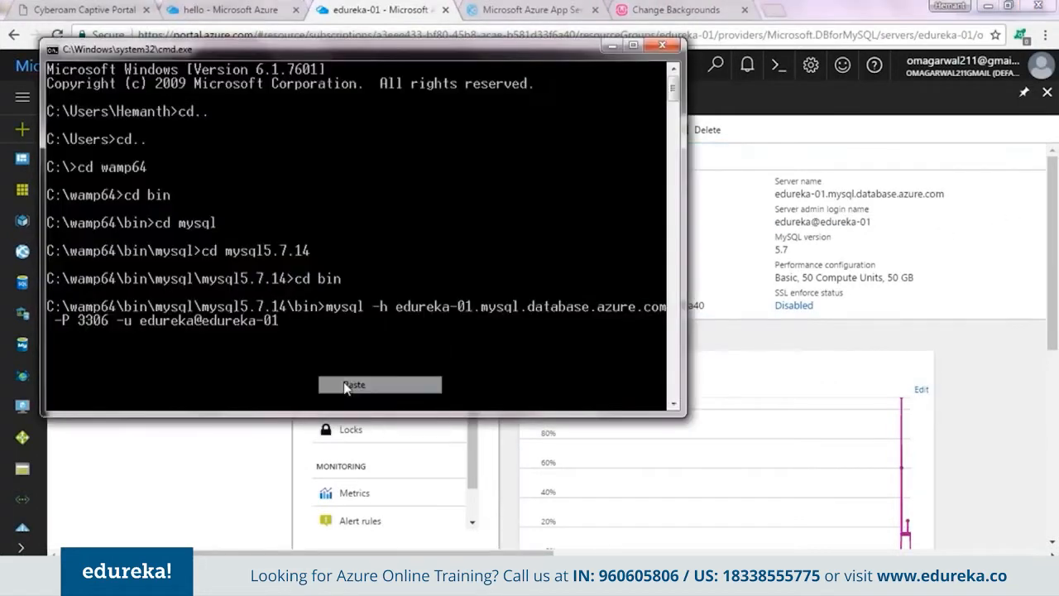
type("-p")
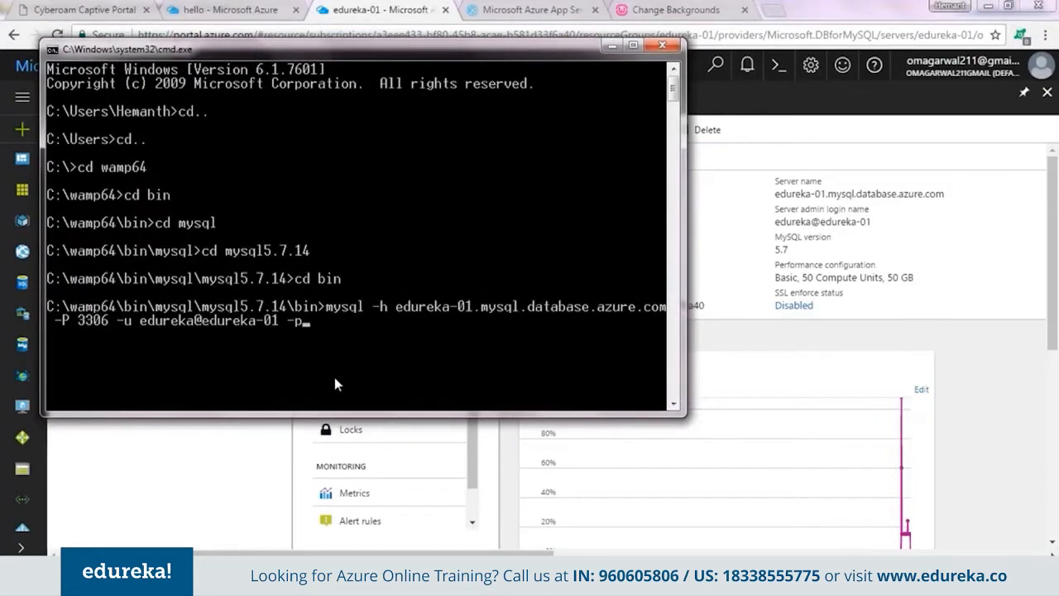
key("Return")
type("********")
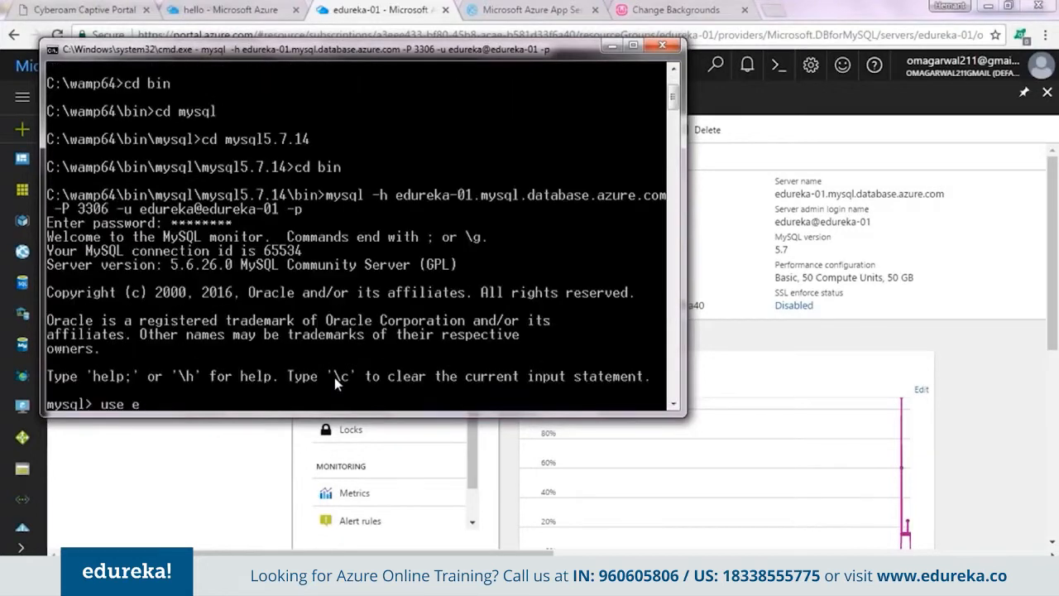
Select the edureka database and query all rows of its image table
type("dureka;")
key("Return")
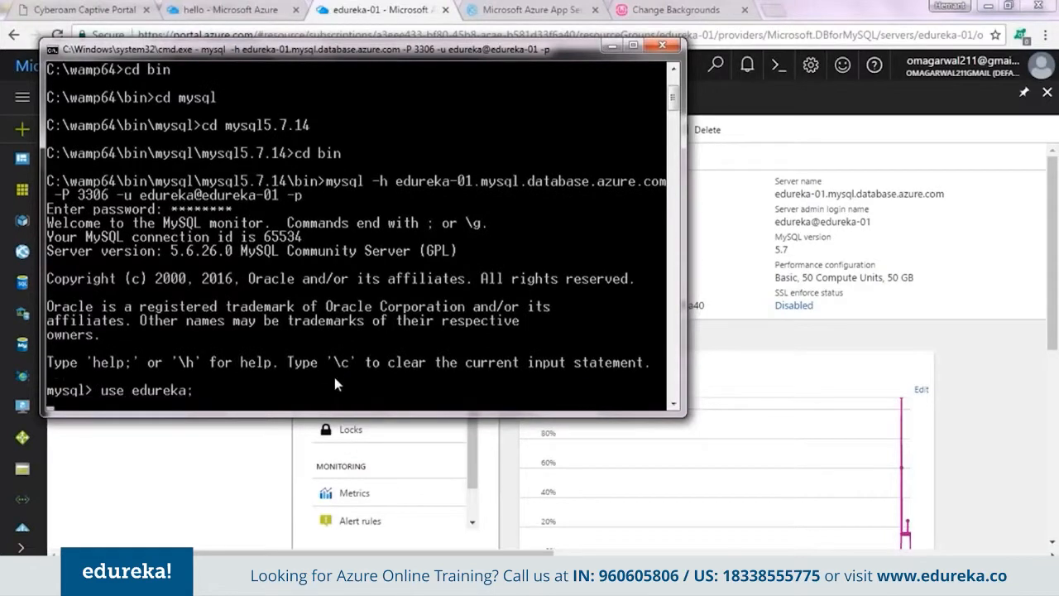
type("select")
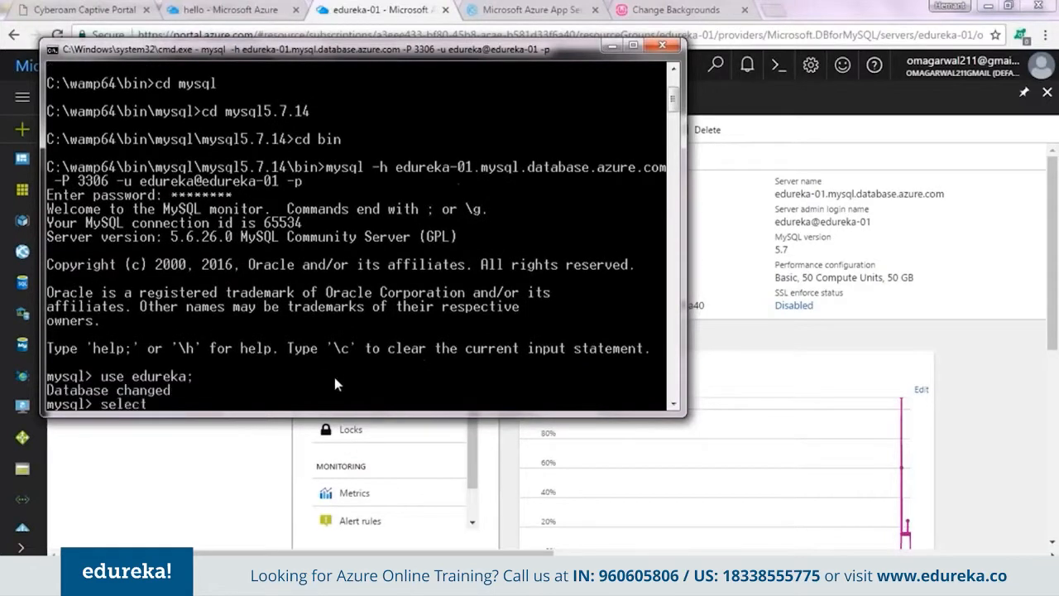
type(" * from image")
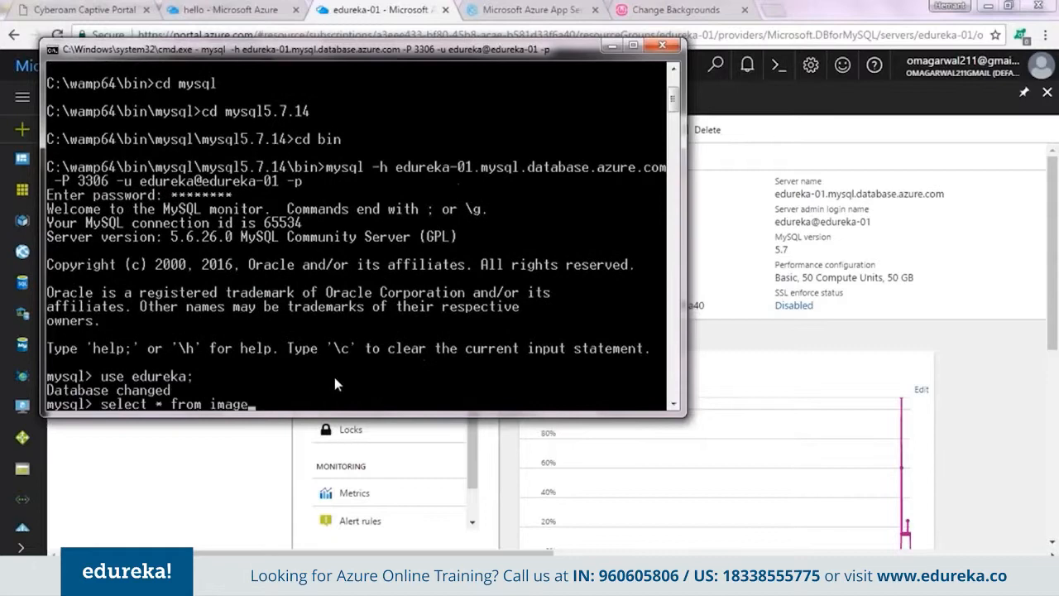
type(";")
key("Return")
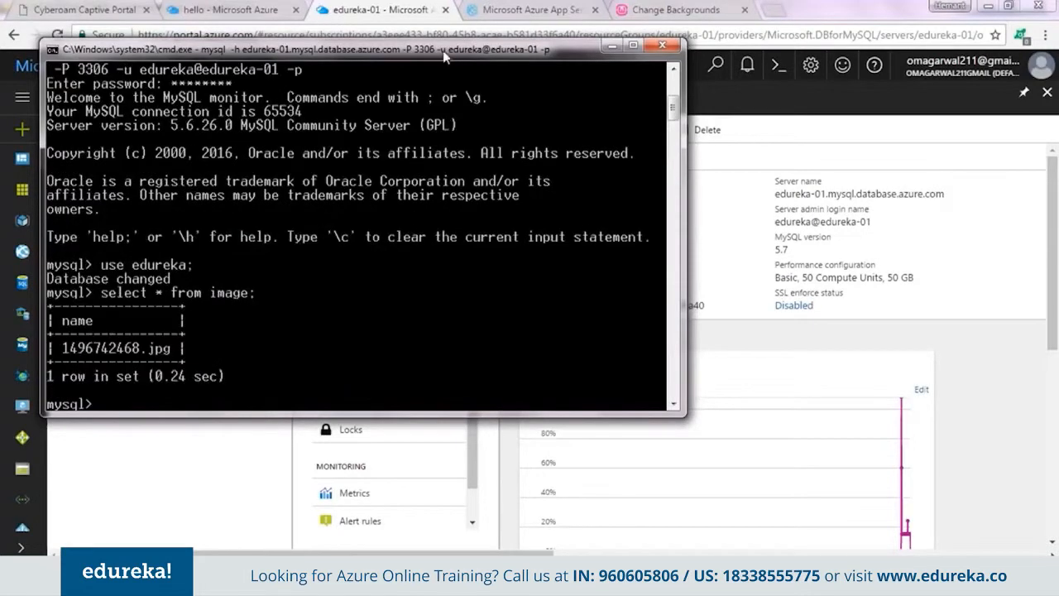
Compare the image table's file name with the blob in the hello container, and minimize the Command Prompt
left_click_drag(445, 54, 629, 73)
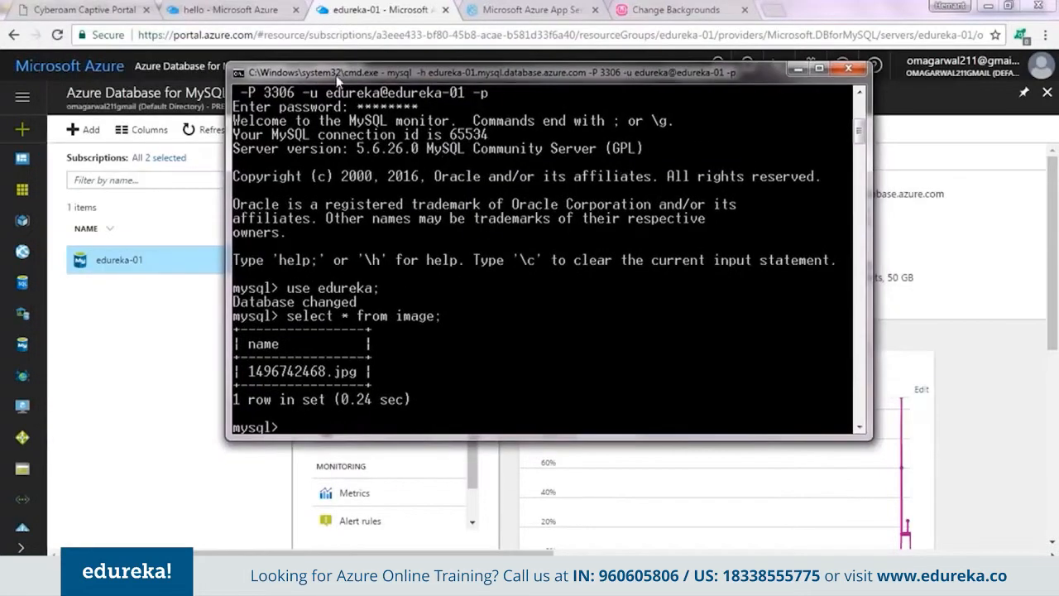
left_click(229, 12)
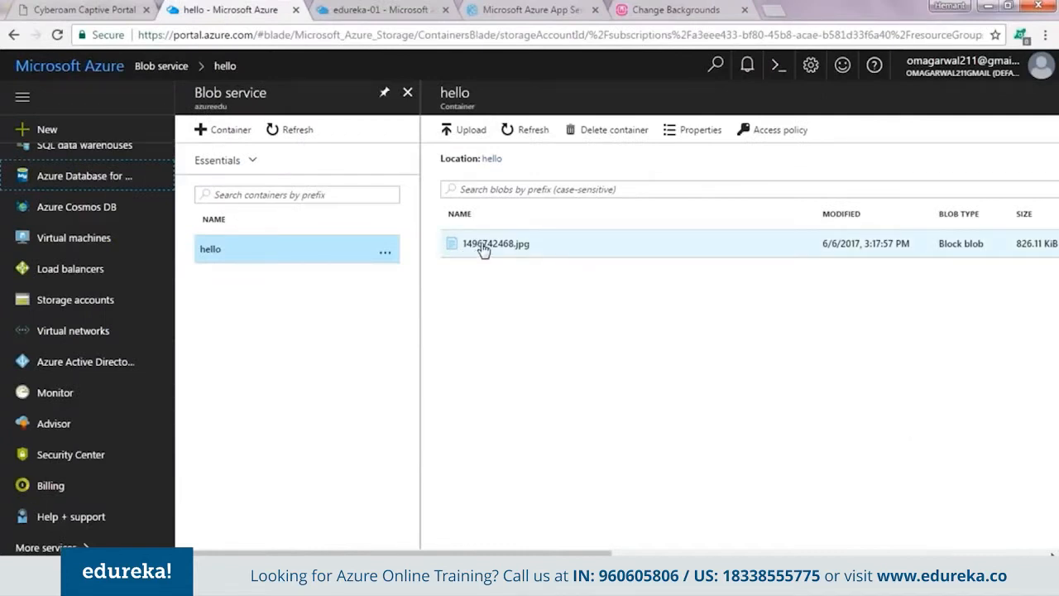
left_click(586, 574)
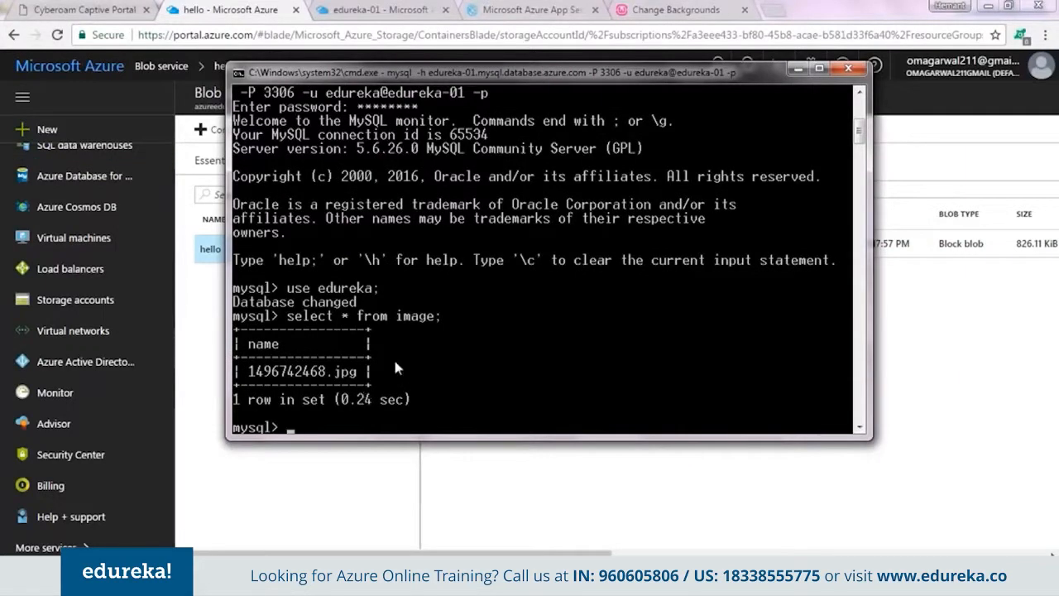
left_click_drag(539, 79, 620, 83)
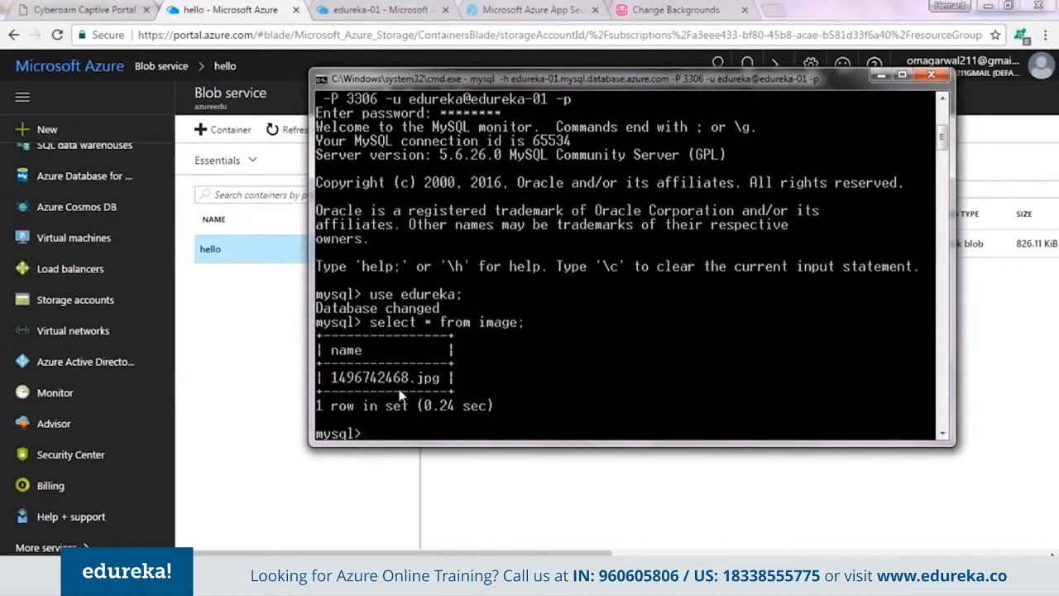
left_click_drag(716, 86, 550, 347)
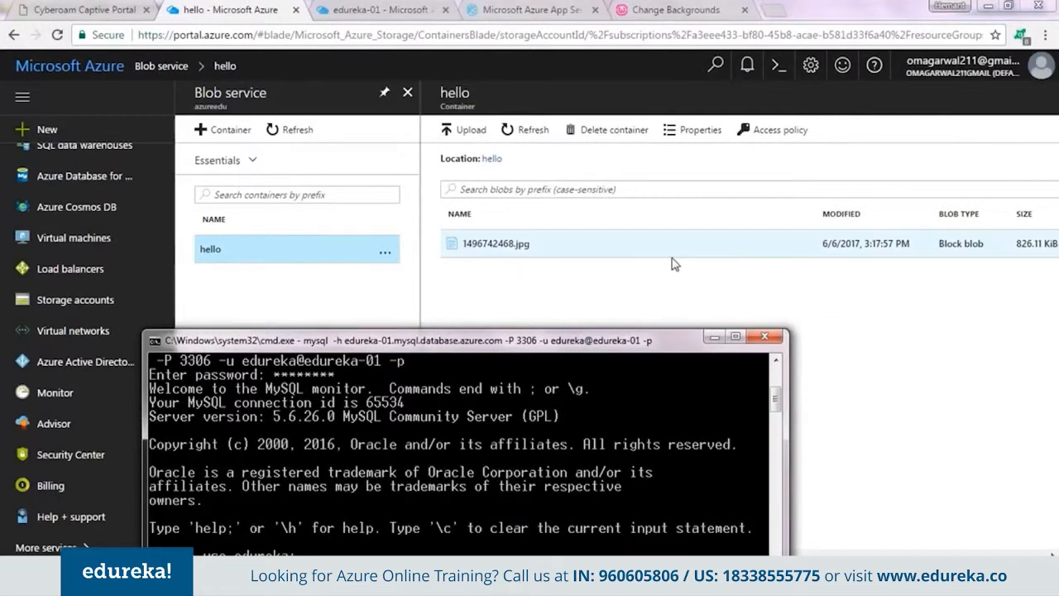
left_click(714, 336)
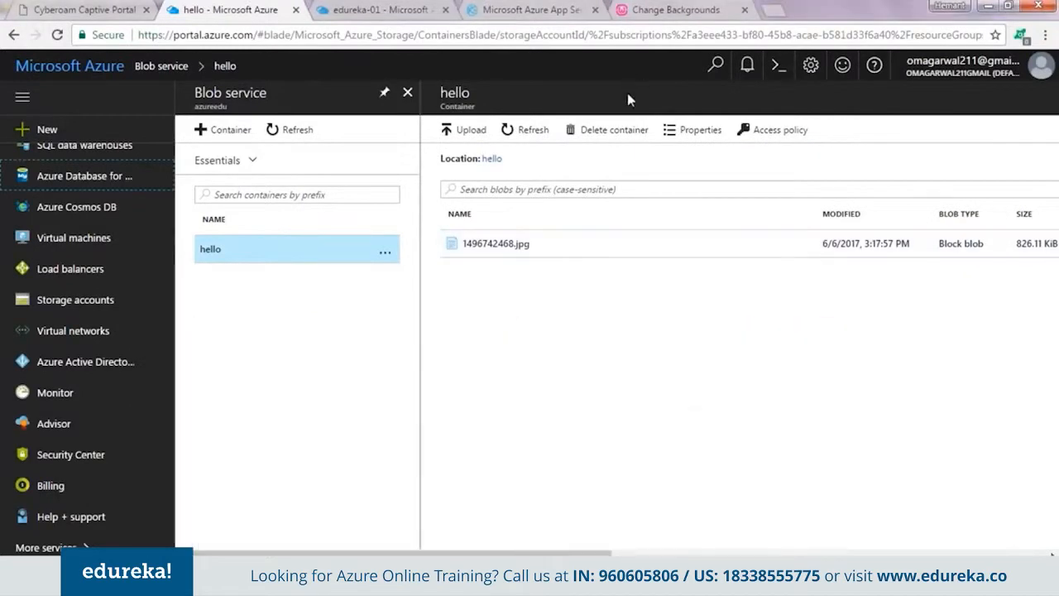
Upload Koala.jpg from the Sample Pictures folder through the demo website's image form
left_click(675, 10)
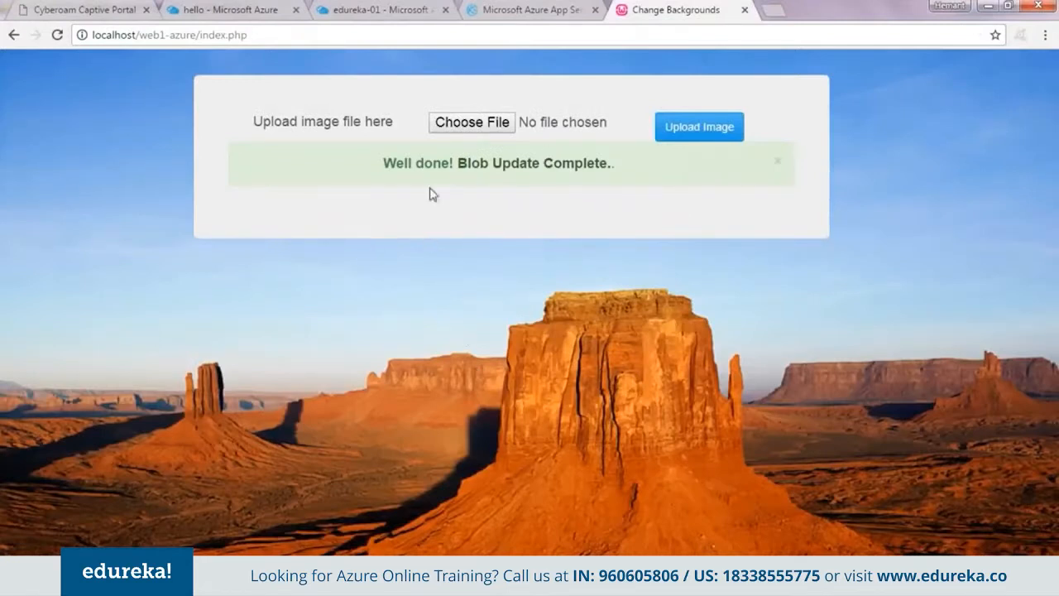
left_click(483, 126)
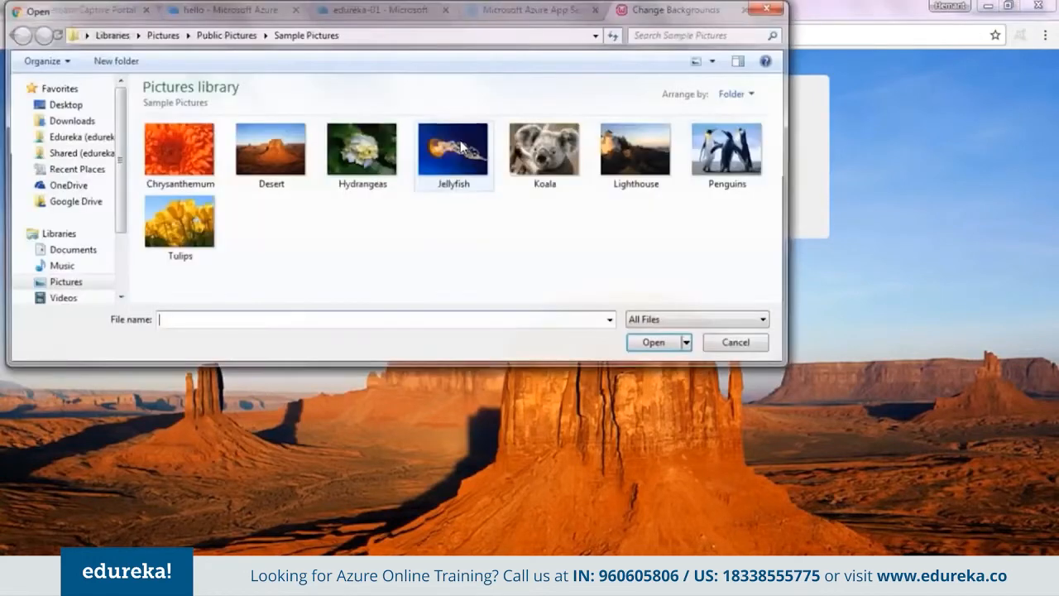
double_click(546, 149)
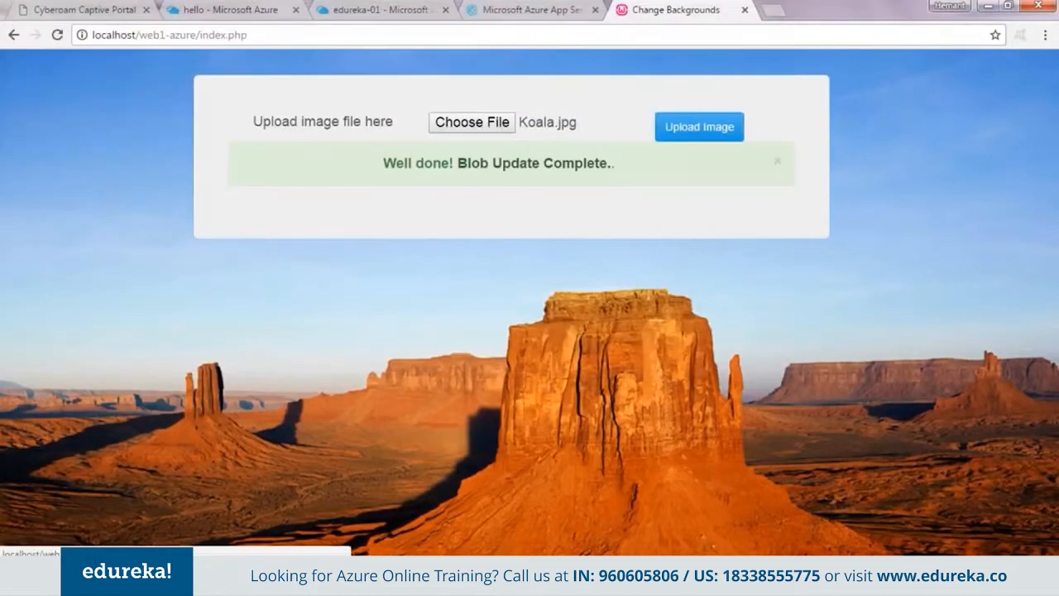
left_click(694, 128)
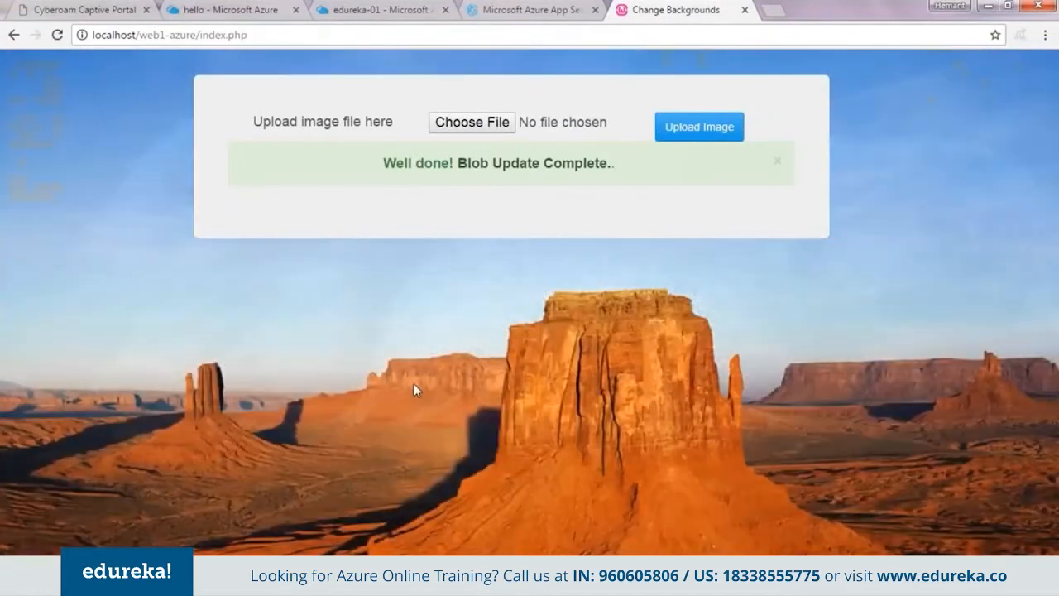
Reload the Azure portal page and reopen the hello container to check for the newly uploaded image
left_click(237, 10)
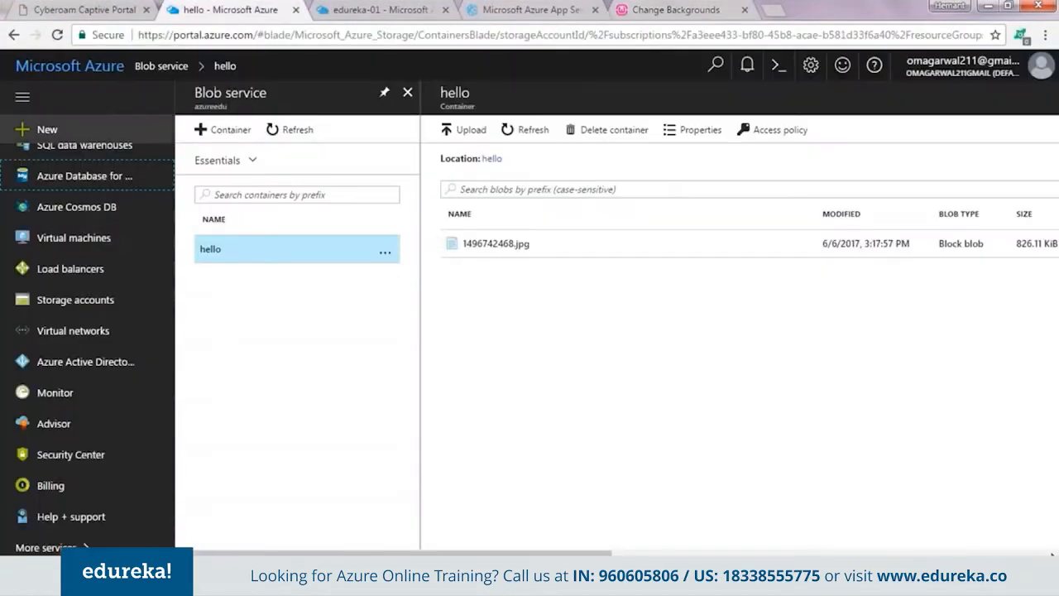
left_click(58, 36)
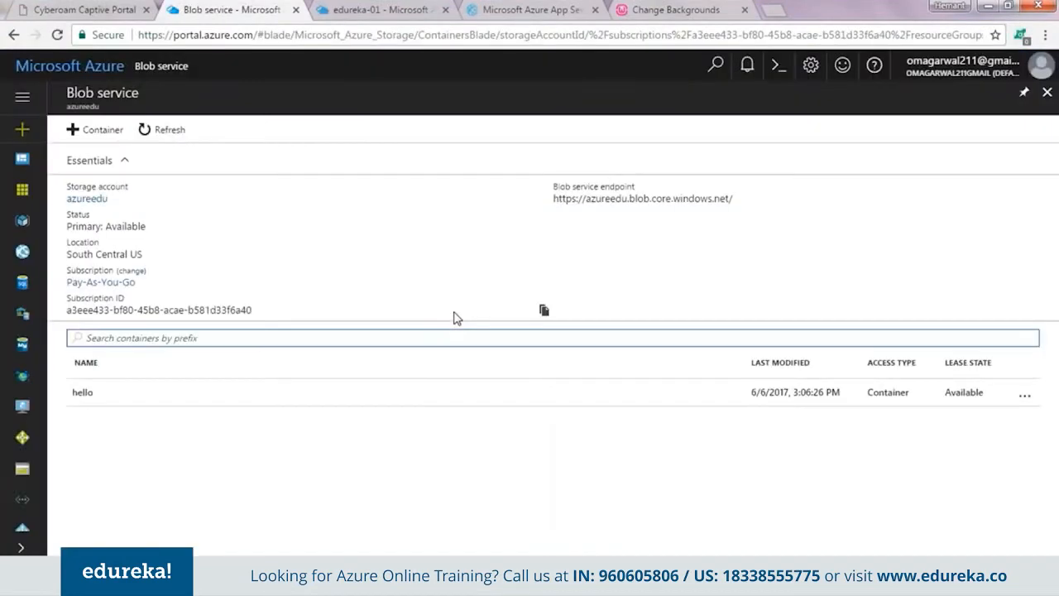
left_click(185, 402)
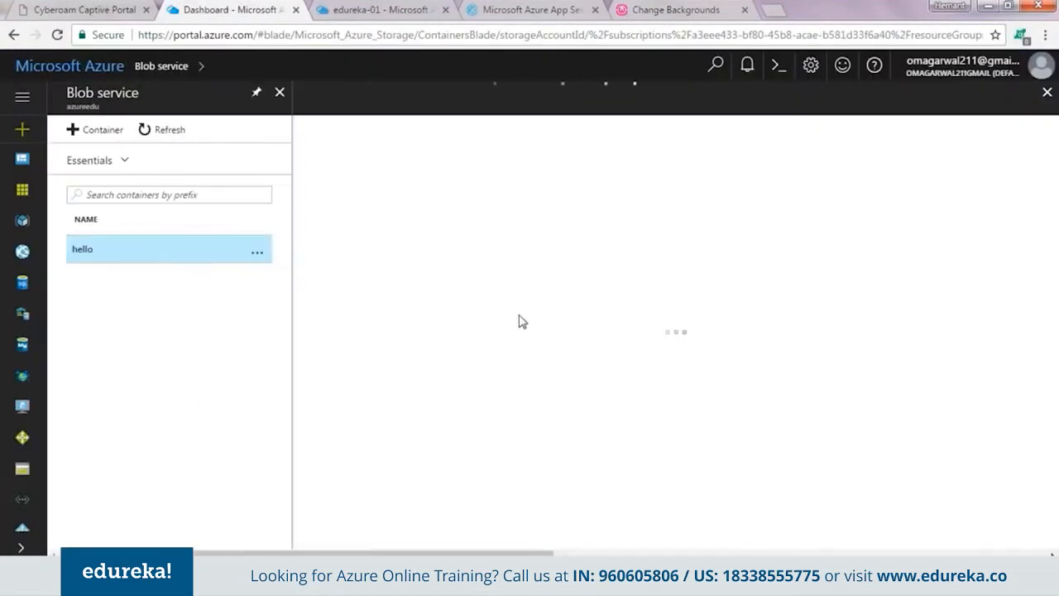
Rerun the select * from image query in the MySQL session to check the new record, and minimize the window
left_click(595, 578)
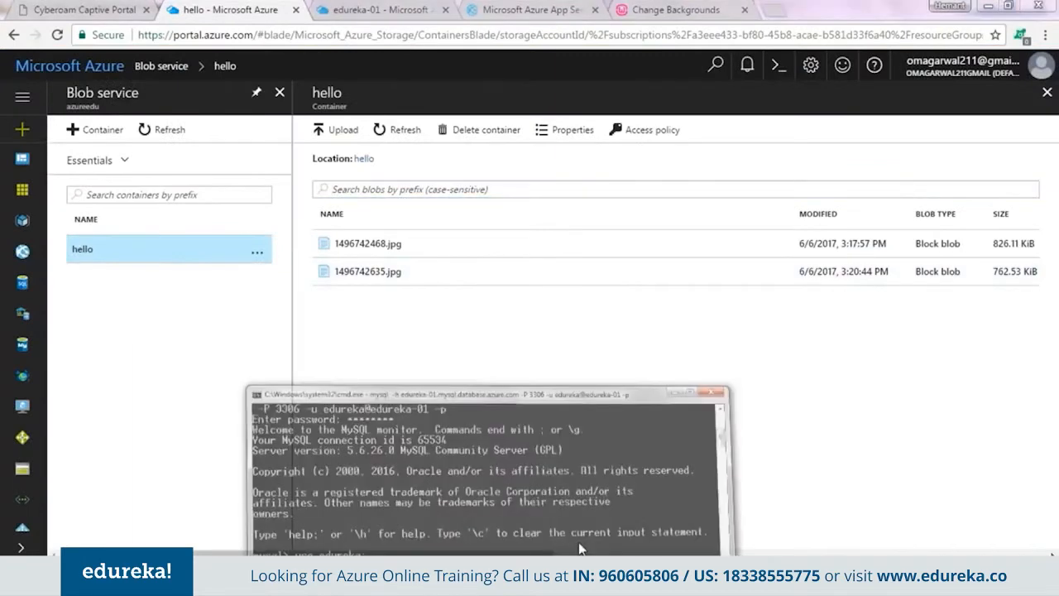
left_click_drag(579, 342, 607, 139)
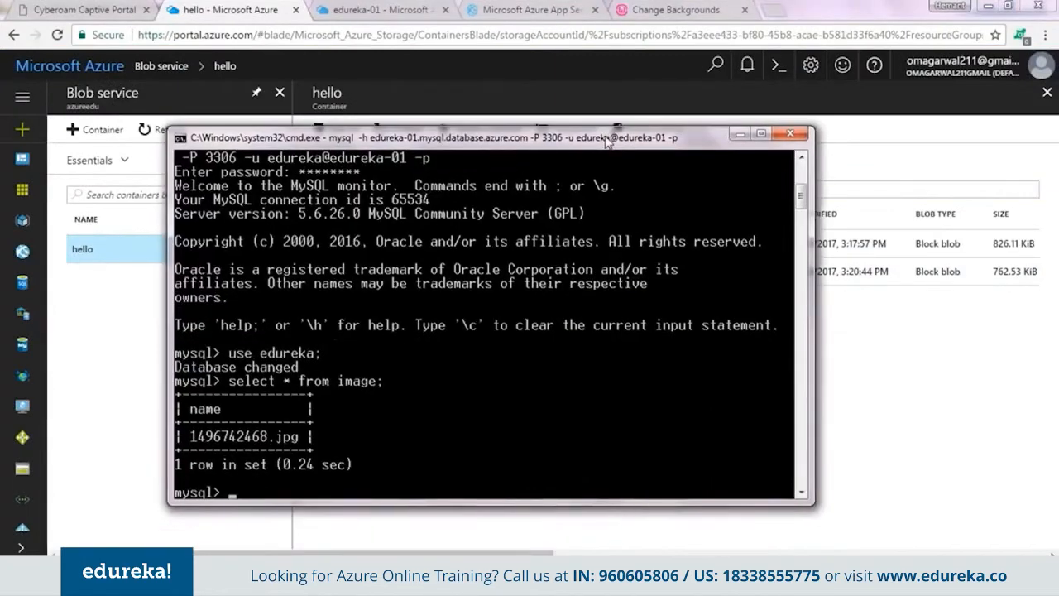
key("Up")
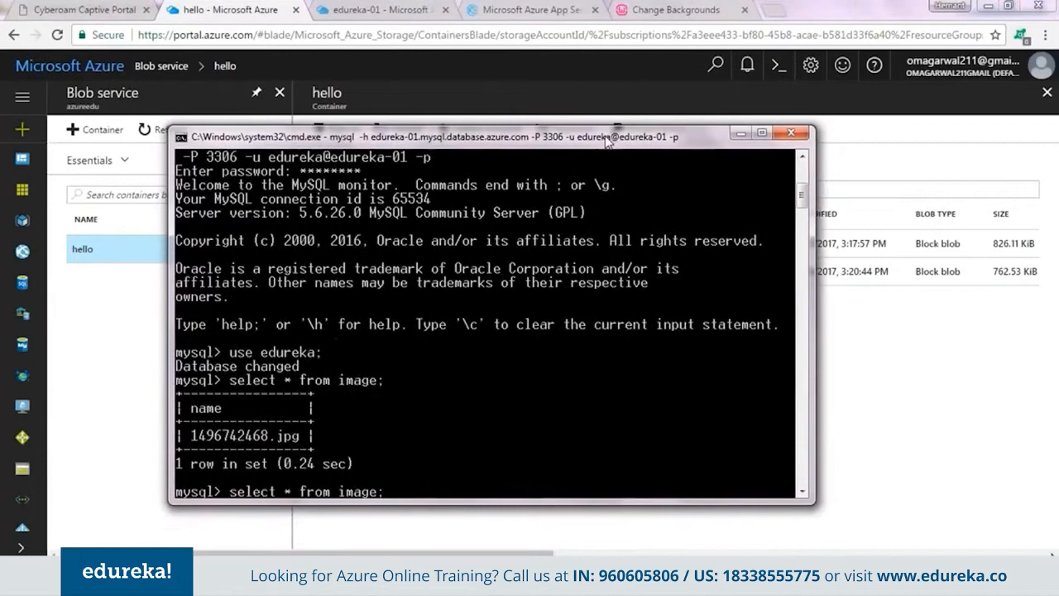
key("Return")
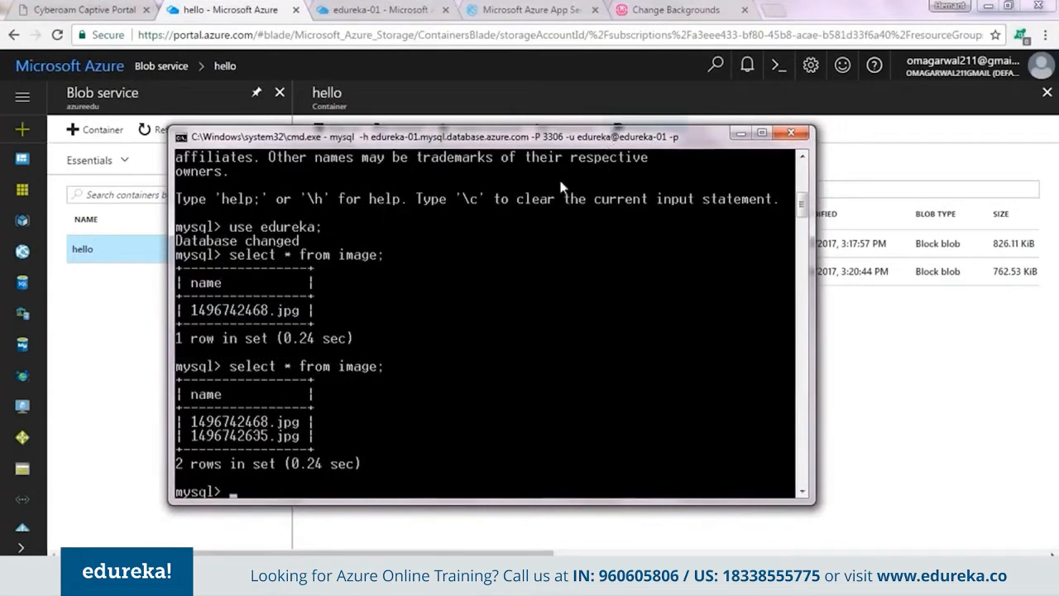
left_click(741, 133)
Check the demo website's background for the uploaded images and switch to the FileZilla window
left_click(672, 10)
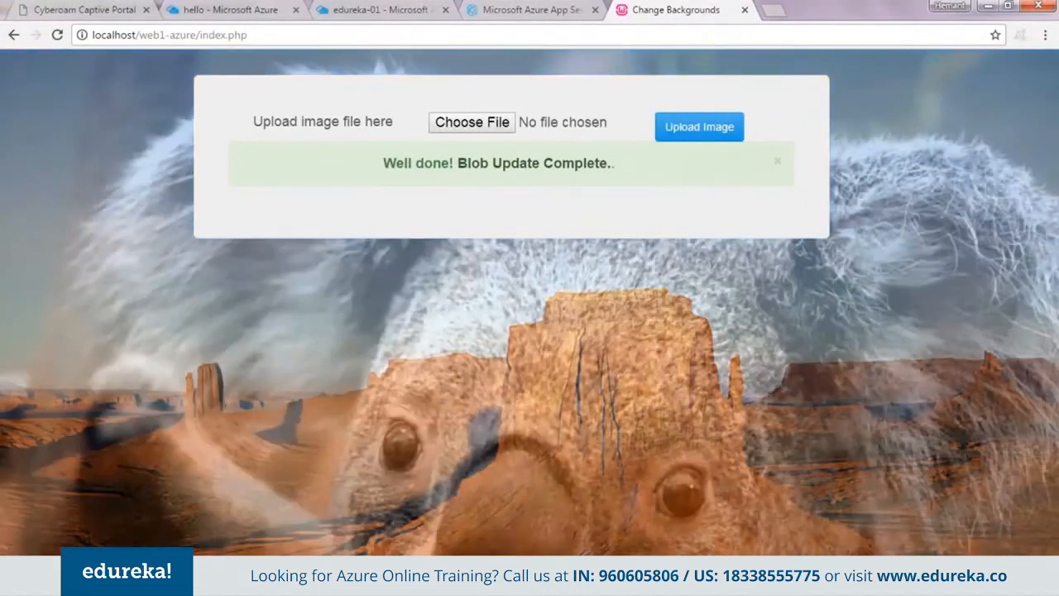
key("alt+Tab")
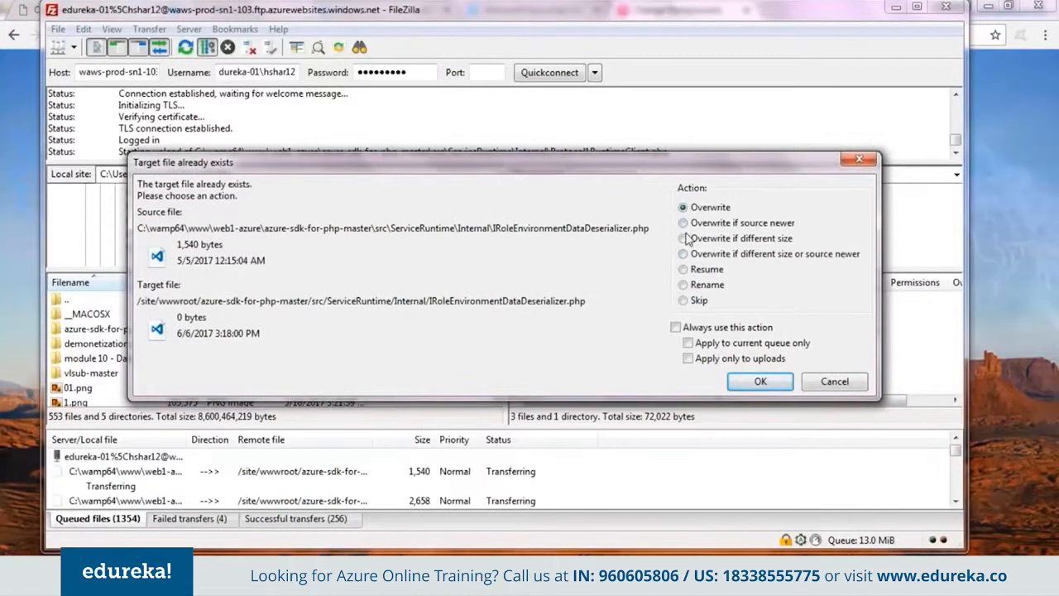
Resolve the existing-file conflict by always overwriting, let the web1-azure upload run, and minimize FileZilla
left_click(676, 327)
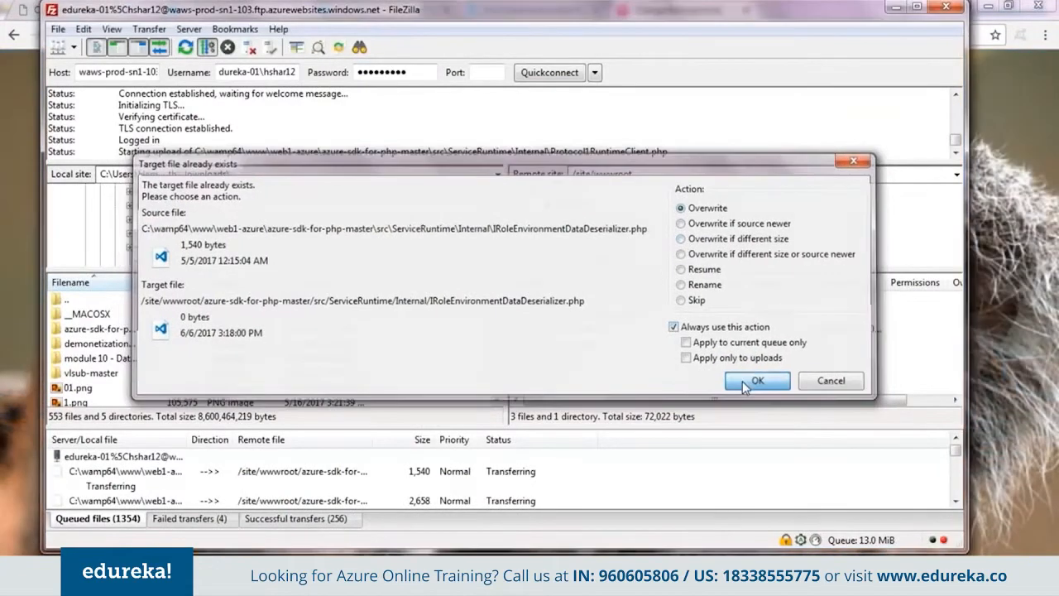
left_click(760, 381)
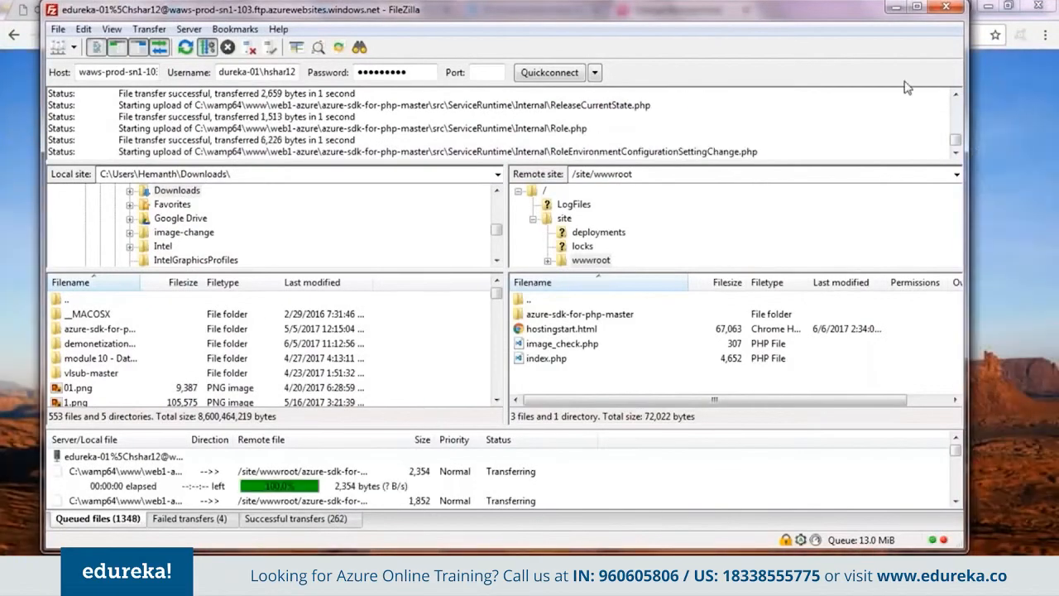
left_click_drag(774, 2, 744, 20)
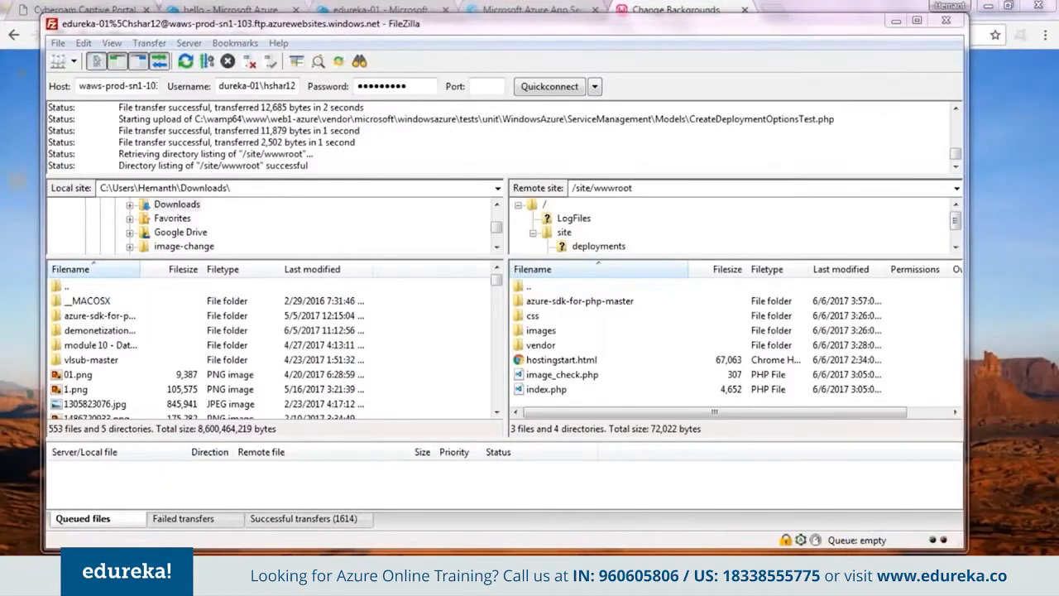
left_click(896, 20)
Open the edureka-01 App Service from the Azure dashboard and visit its website URL
left_click(228, 10)
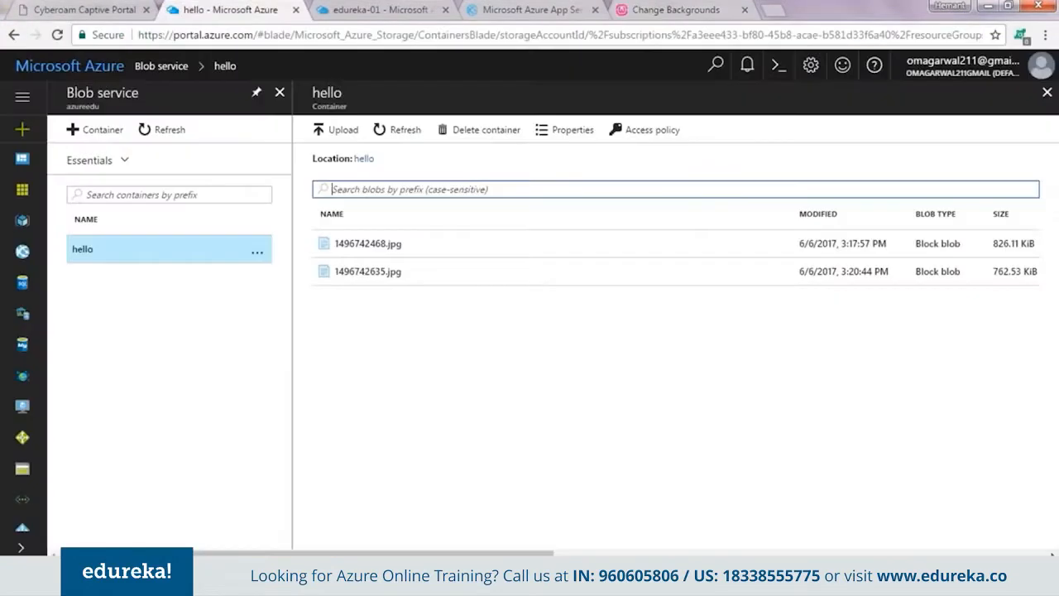
left_click(22, 97)
left_click(66, 170)
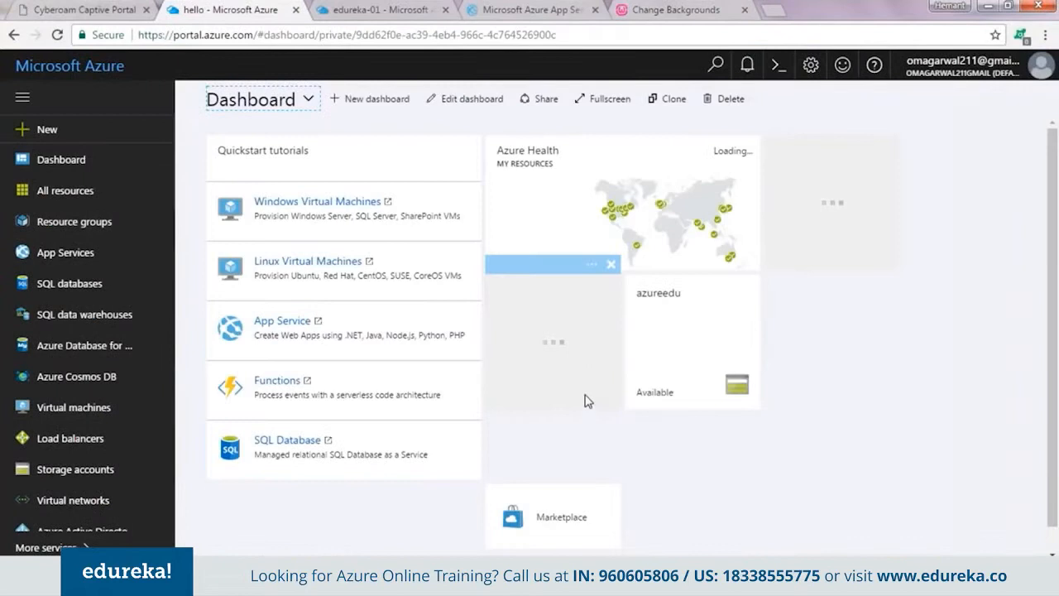
left_click(587, 398)
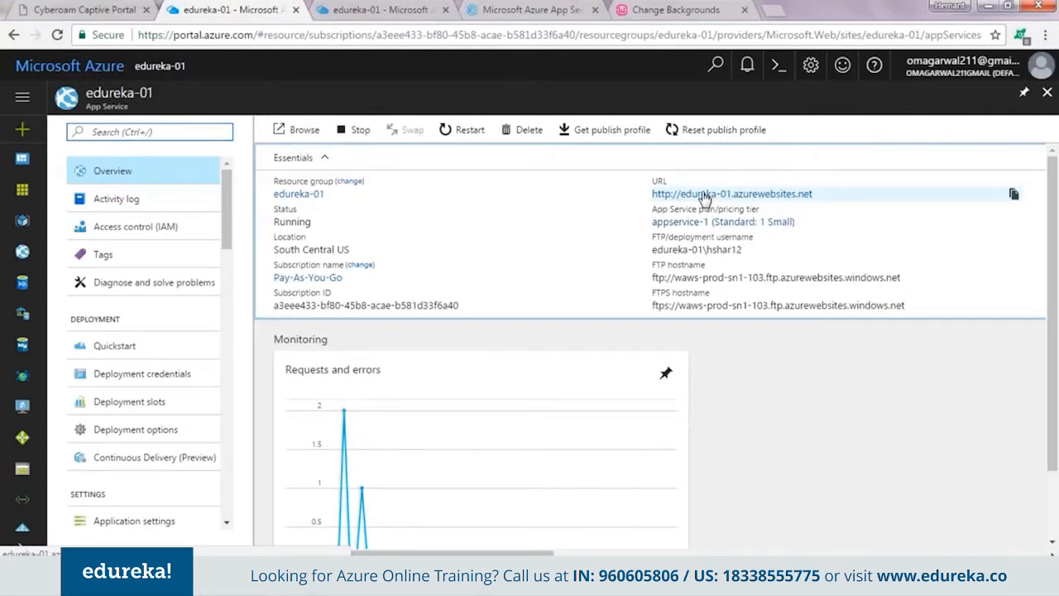
left_click(704, 195)
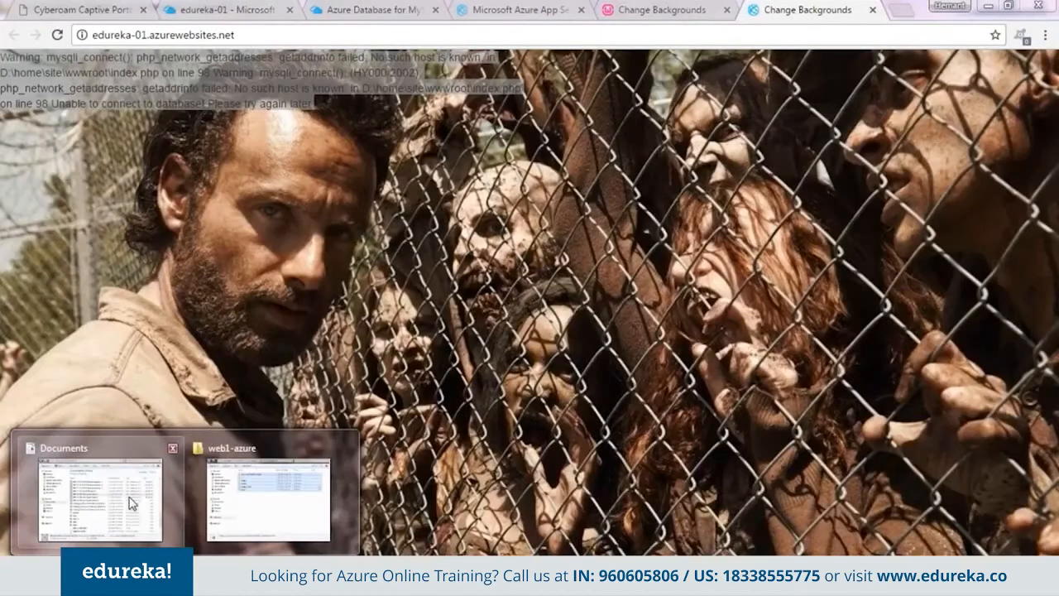
Bring up the local web1-azure folder and delete index.php from /site/wwwroot on the FTP server
left_click(274, 496)
left_click(130, 287)
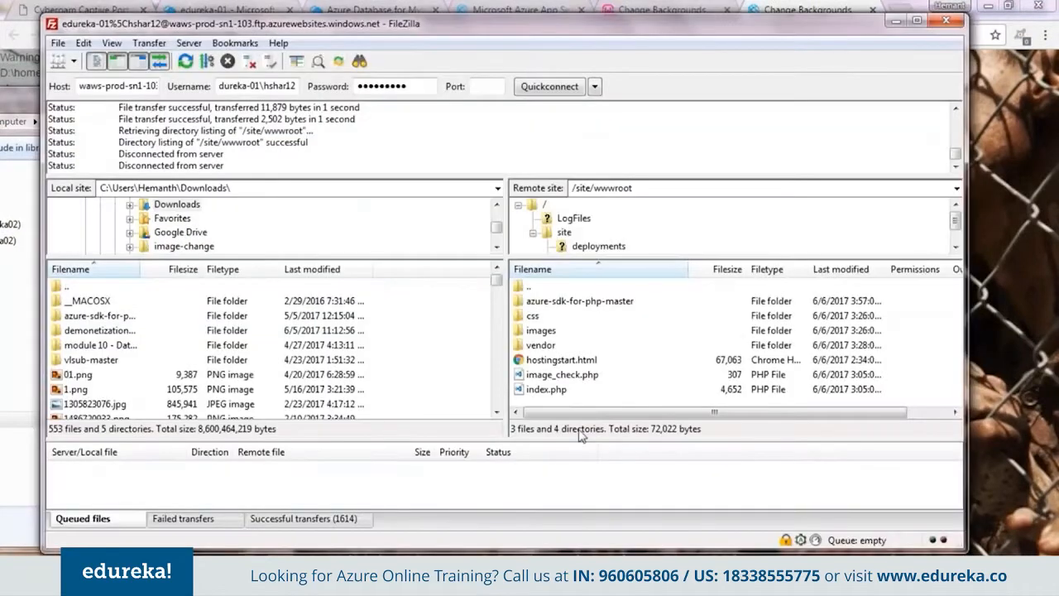
left_click(546, 389)
right_click(561, 399)
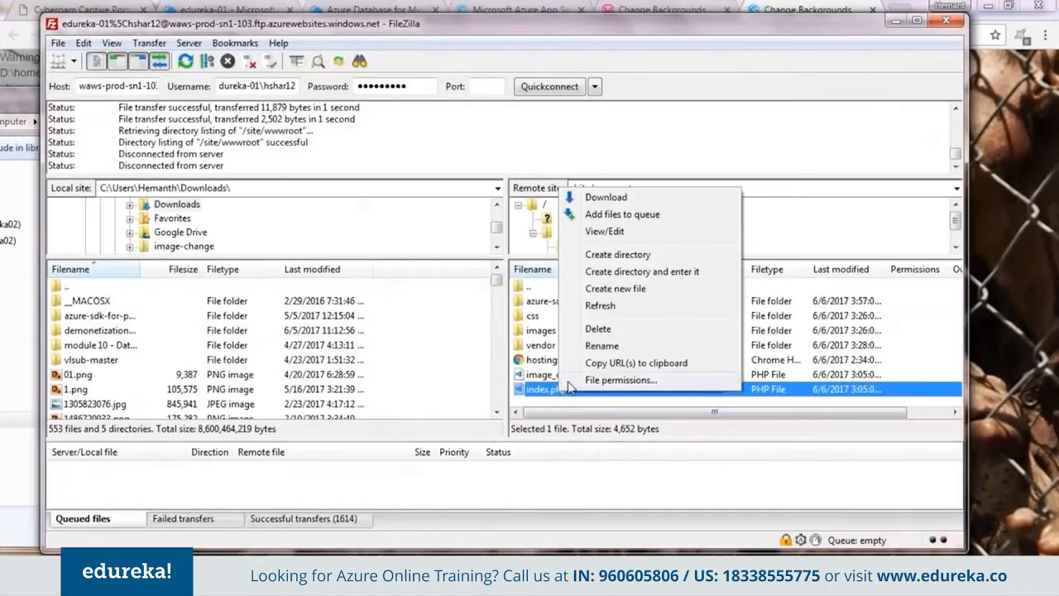
left_click(598, 330)
left_click(538, 345)
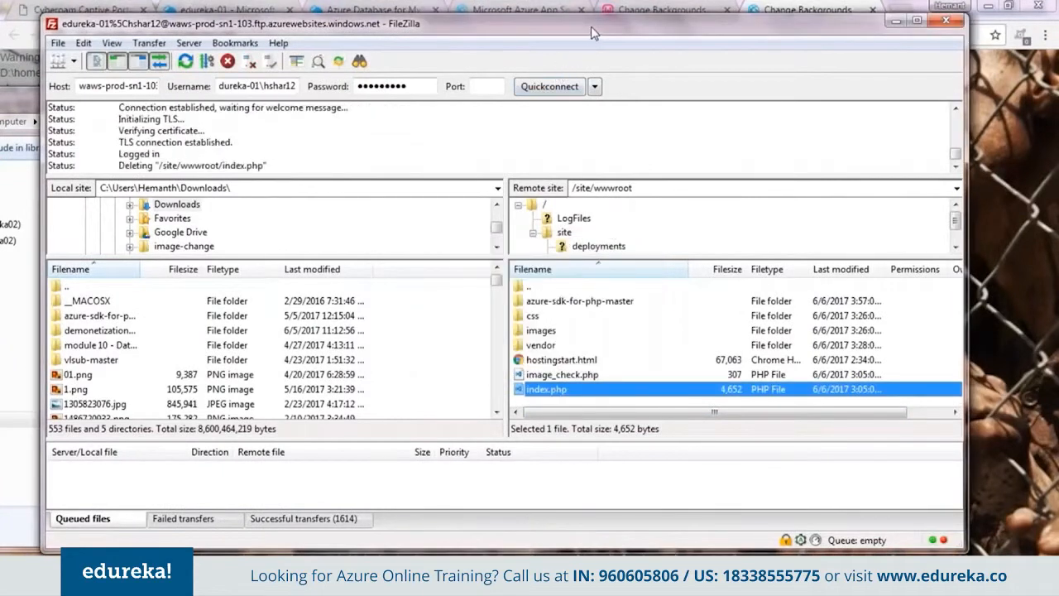
Upload the index file from the local web1-azure folder to /site/wwwroot in FileZilla
left_click_drag(592, 31, 797, 35)
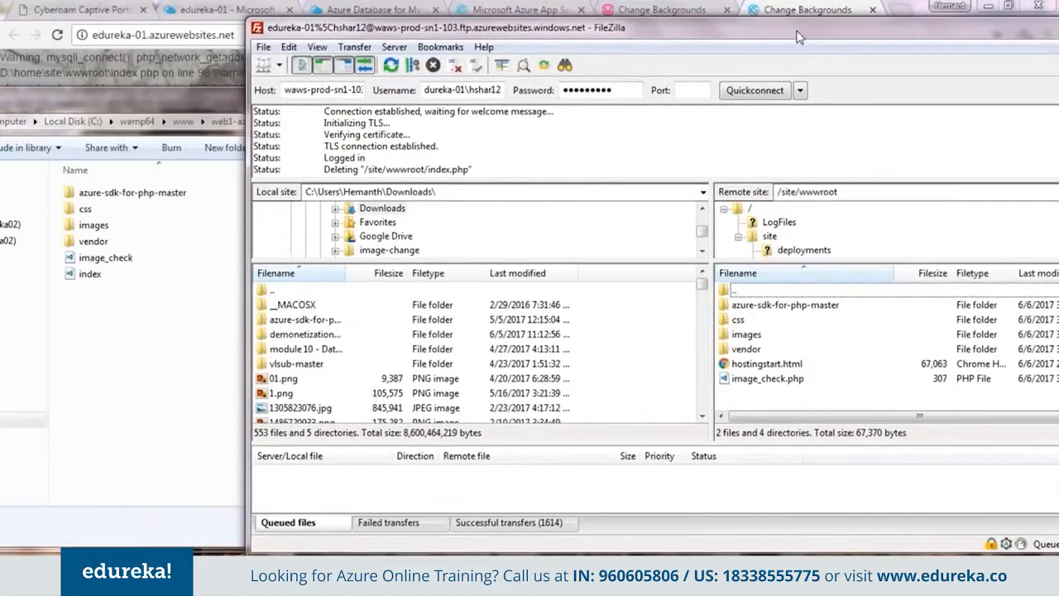
left_click_drag(118, 279, 774, 406)
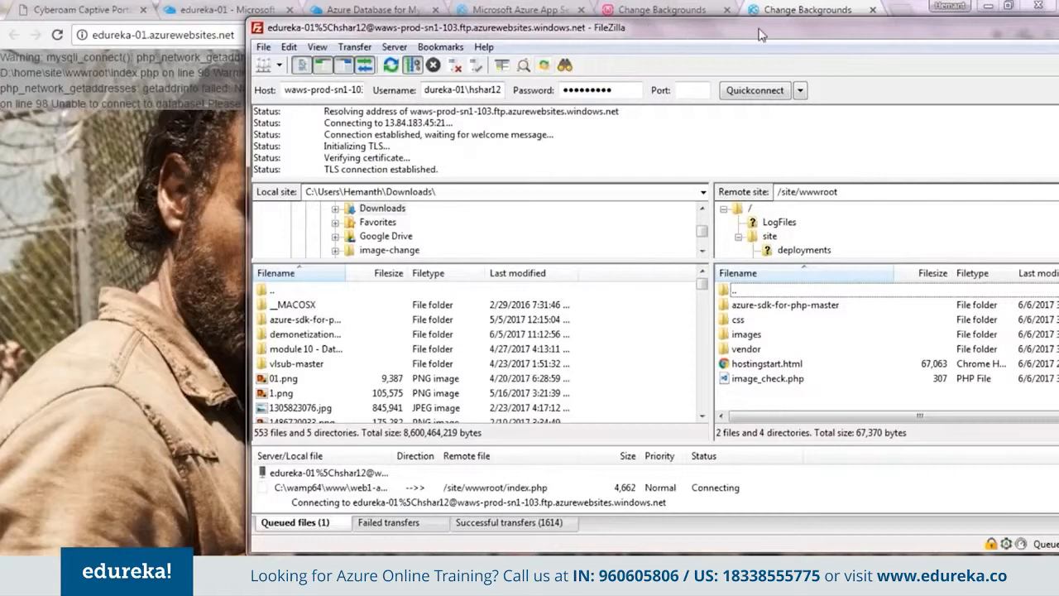
left_click_drag(758, 29, 658, 51)
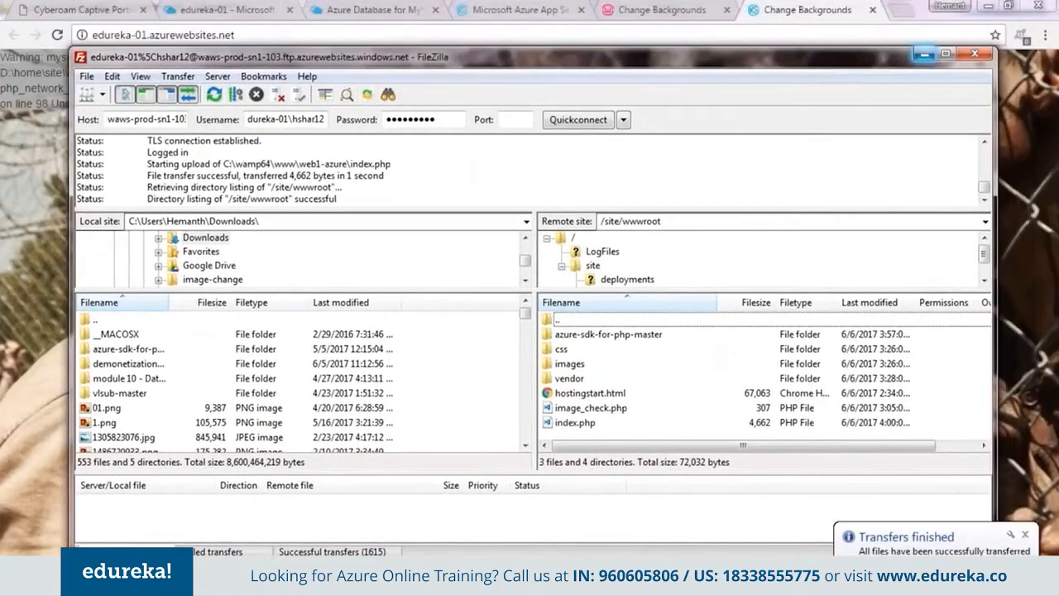
Reload the edureka-01 website and copy the client IP address from the database connection warning
left_click(60, 36)
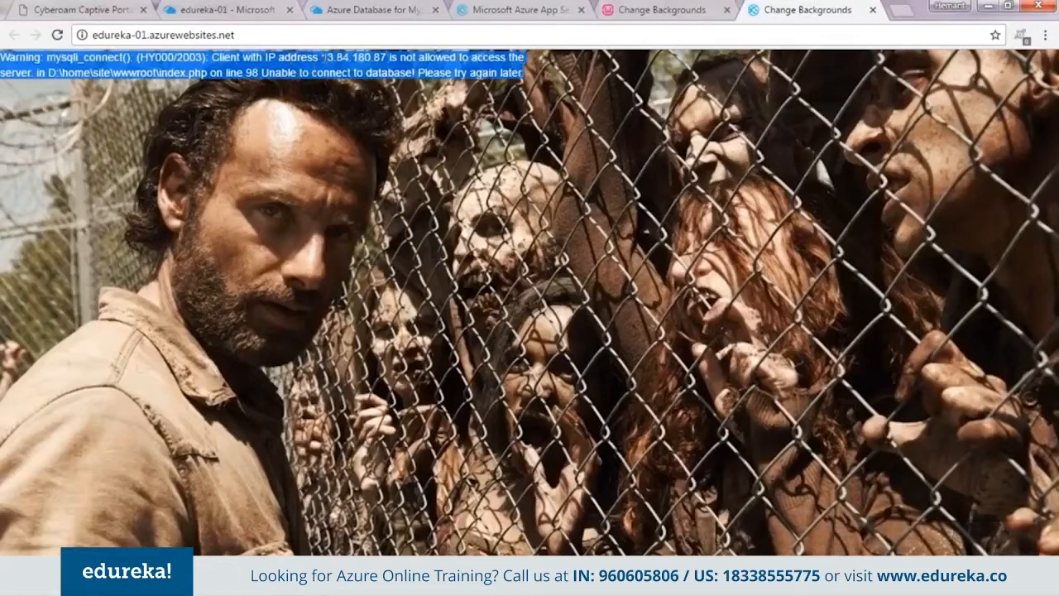
left_click(329, 72)
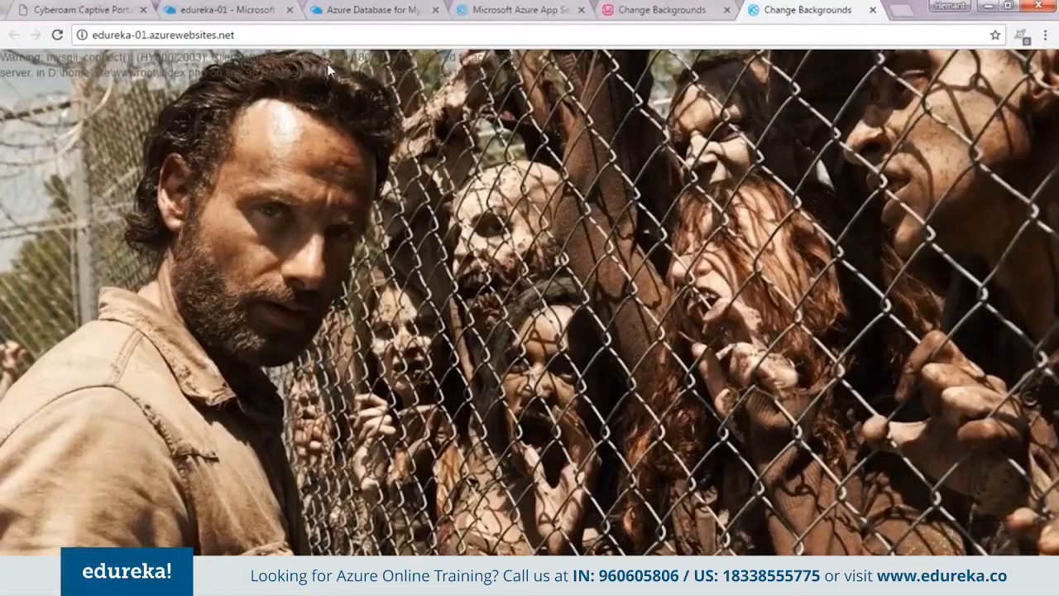
left_click_drag(321, 57, 380, 57)
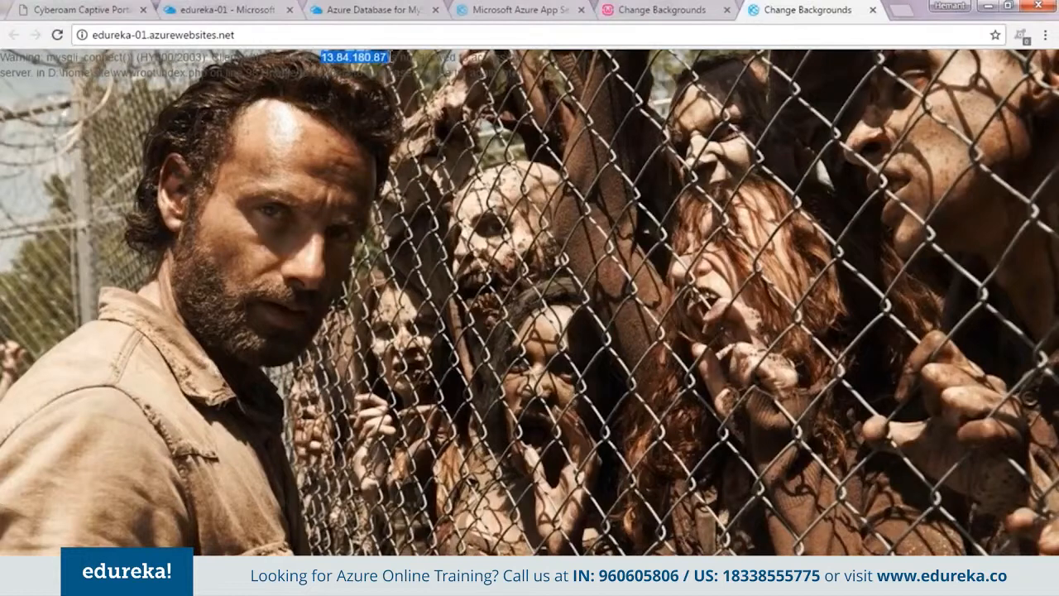
Open the connection security settings of the edureka-01 MySQL server in the Azure portal
left_click(211, 12)
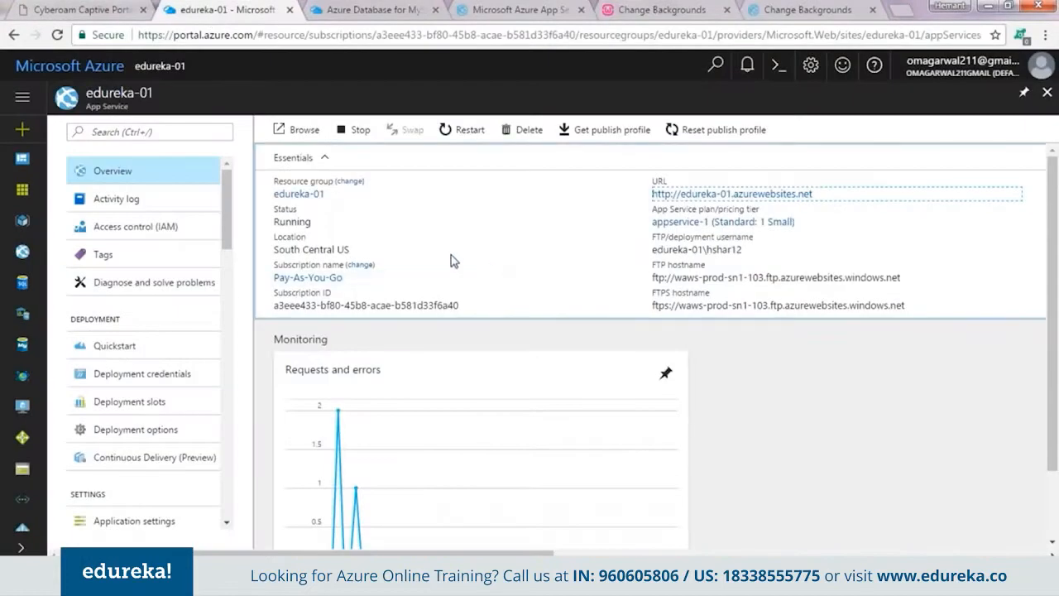
key("ctrl+Tab")
left_click(135, 264)
left_click(416, 296)
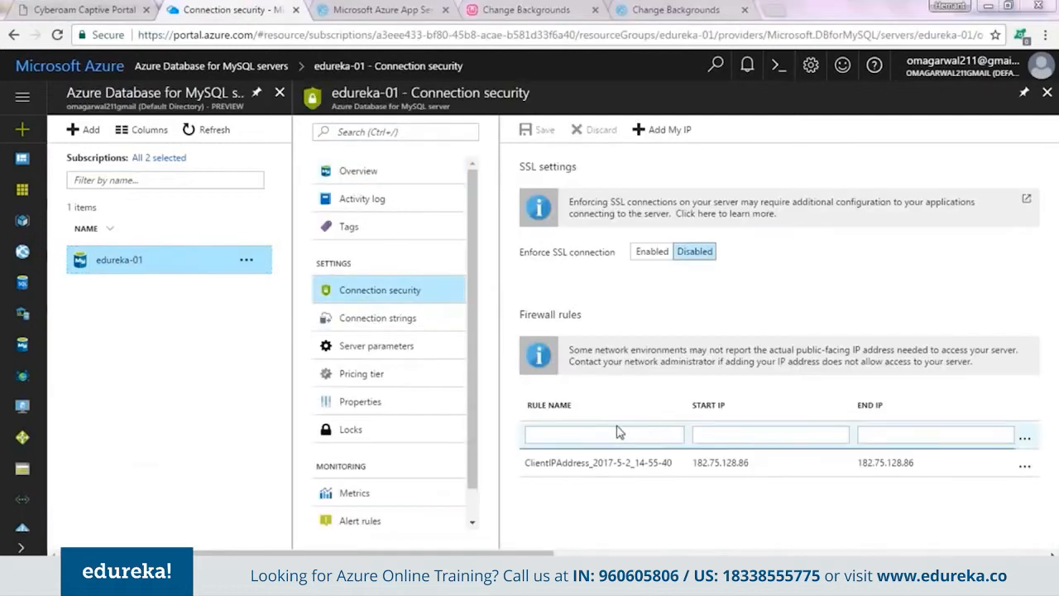
Add and save a firewall rule named WebApp with 13.84.180.87 as both start IP and end IP
left_click(608, 433)
type("WebApp")
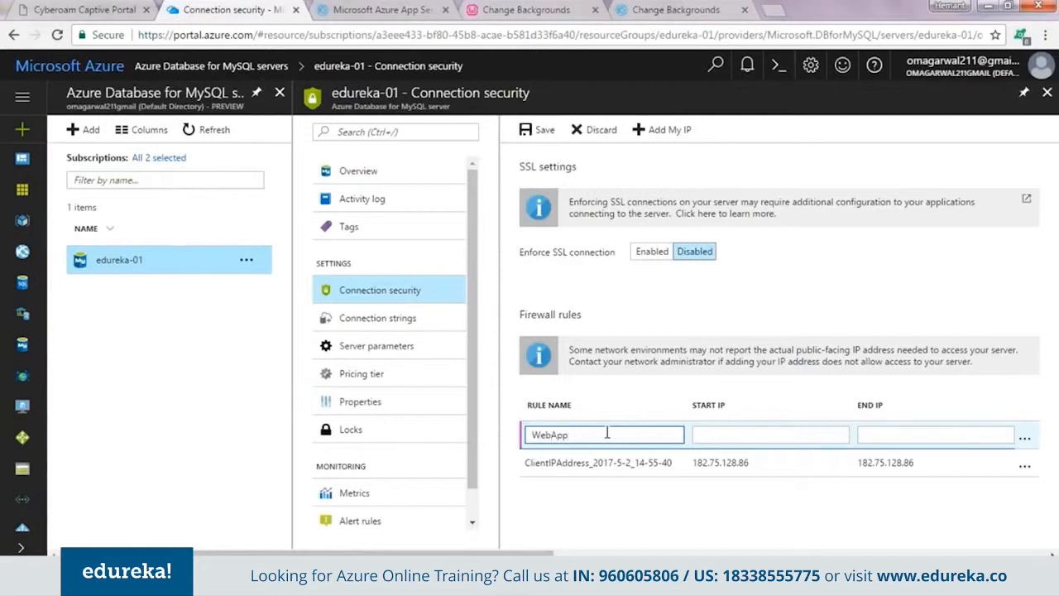
left_click(744, 434)
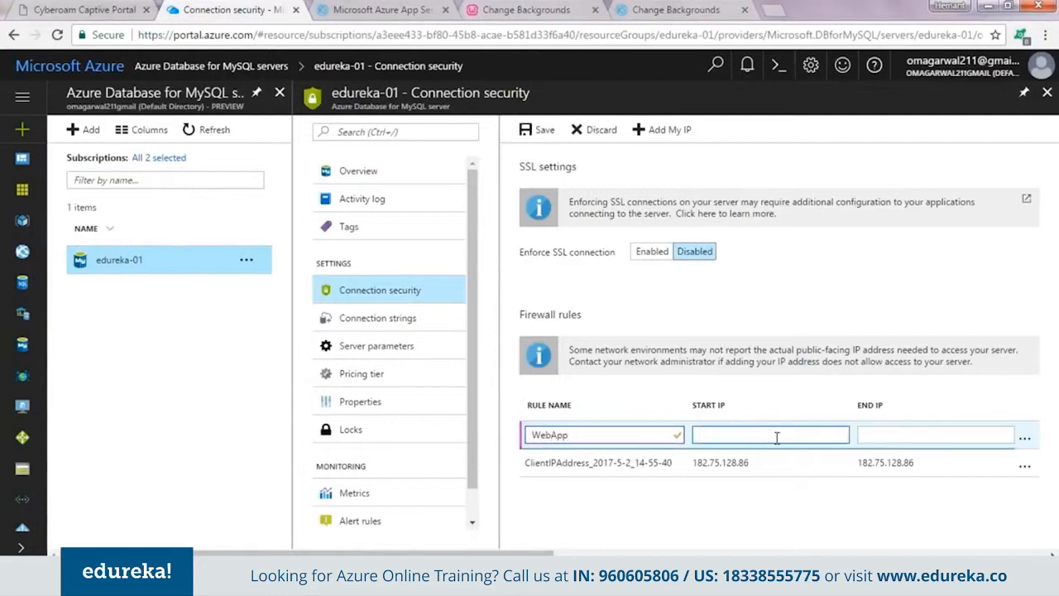
type("13.84.180.87")
left_click(891, 436)
type("13.84.180.87")
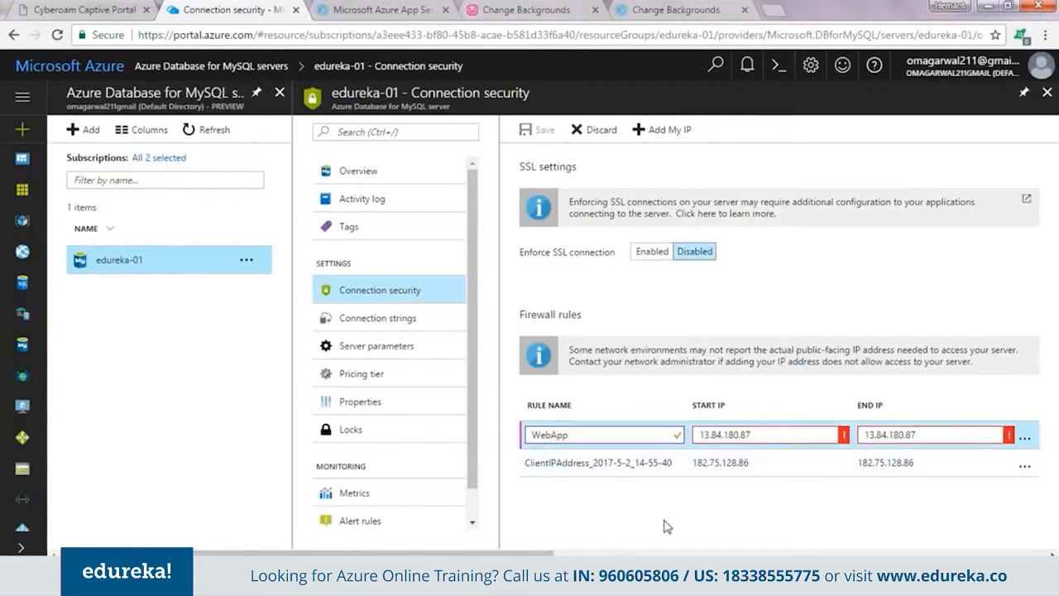
left_click(773, 434)
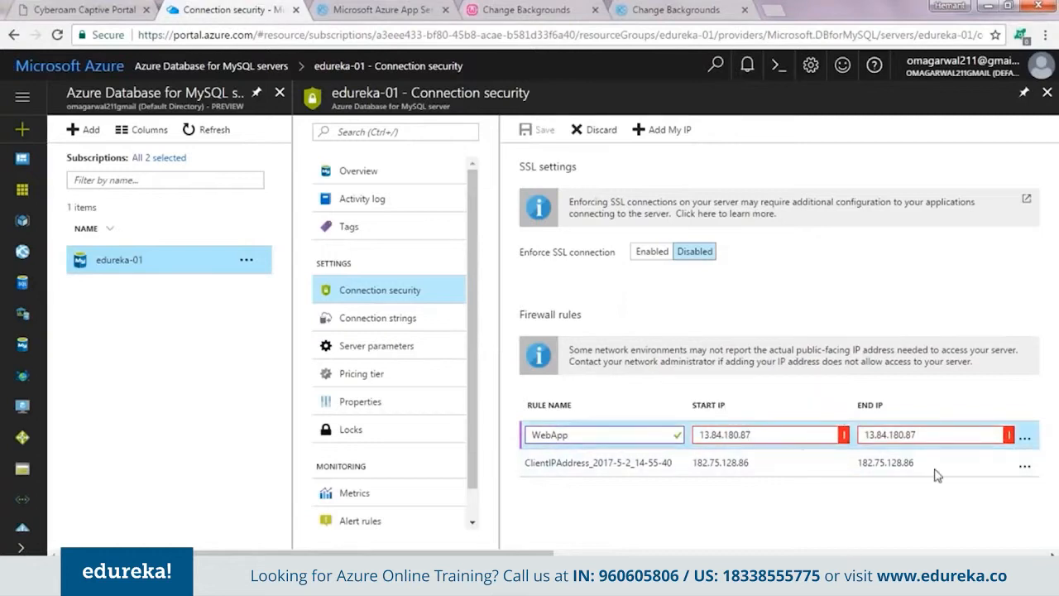
left_click(939, 433)
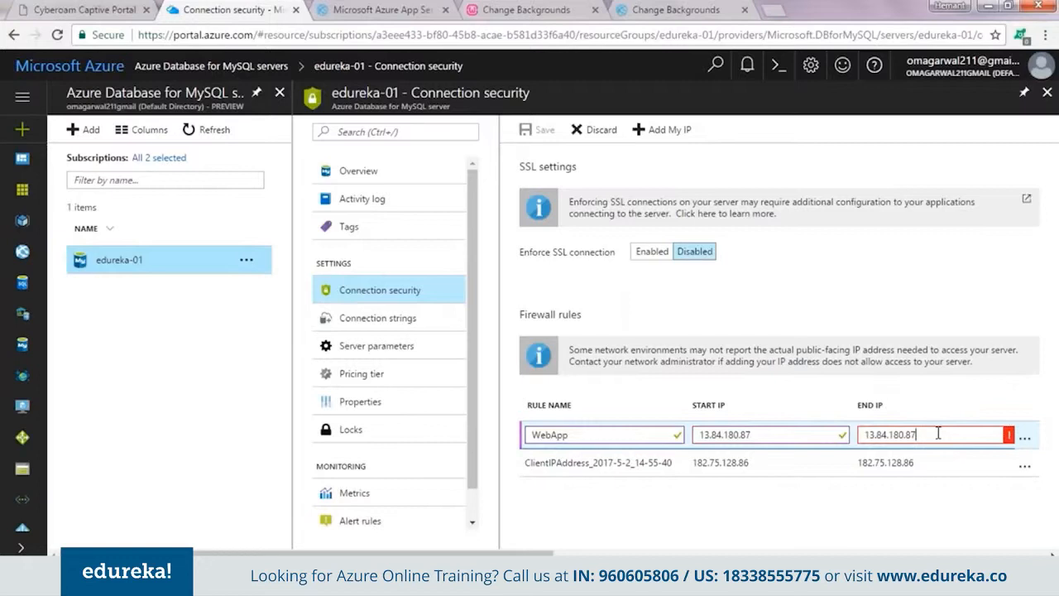
left_click(815, 532)
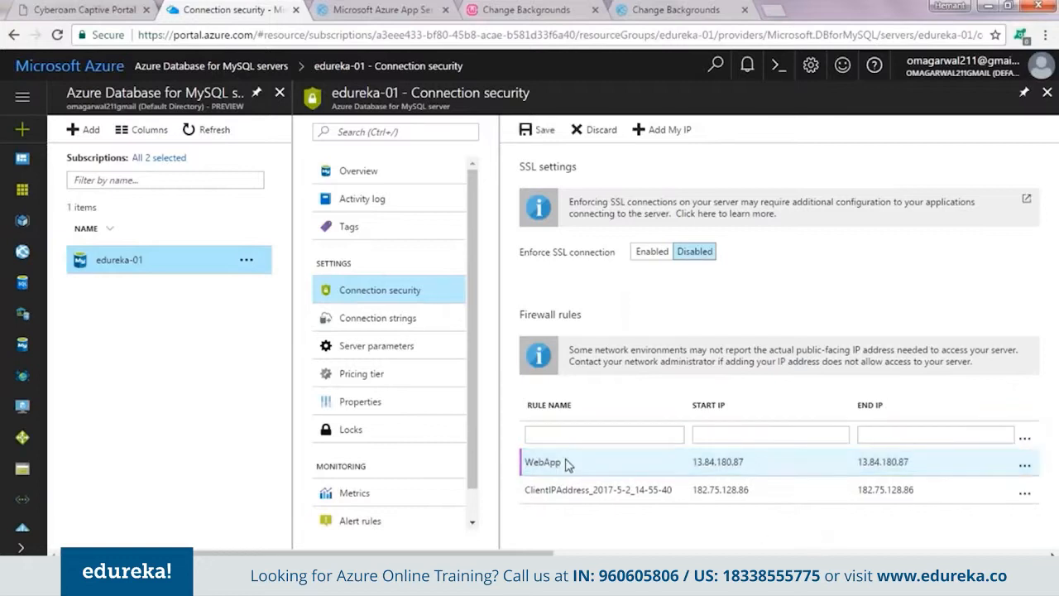
left_click(538, 133)
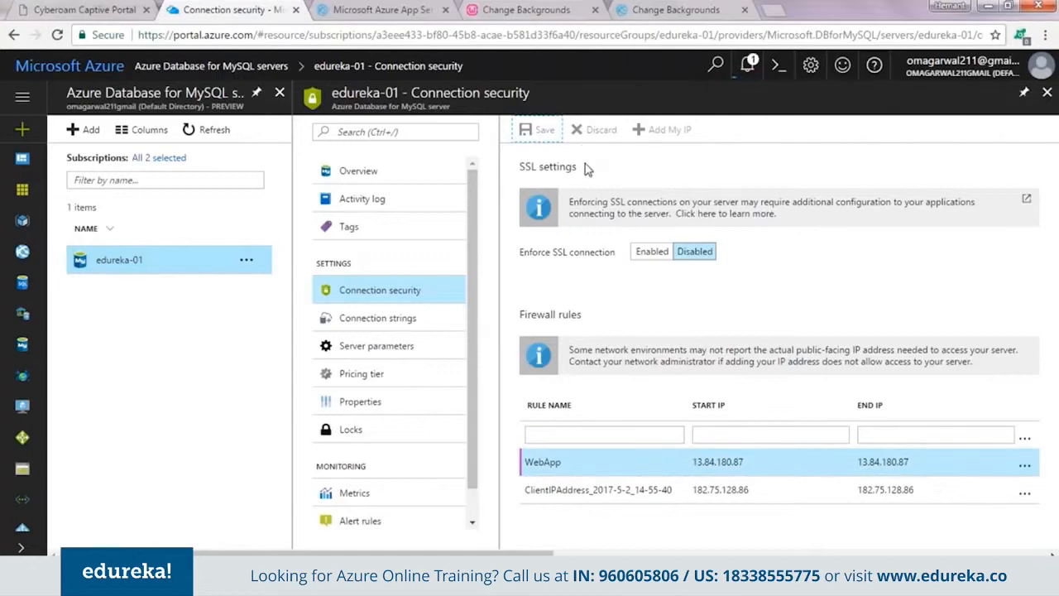
Compare the IP address in the website's database warning with the saved WebApp firewall rule
left_click(660, 11)
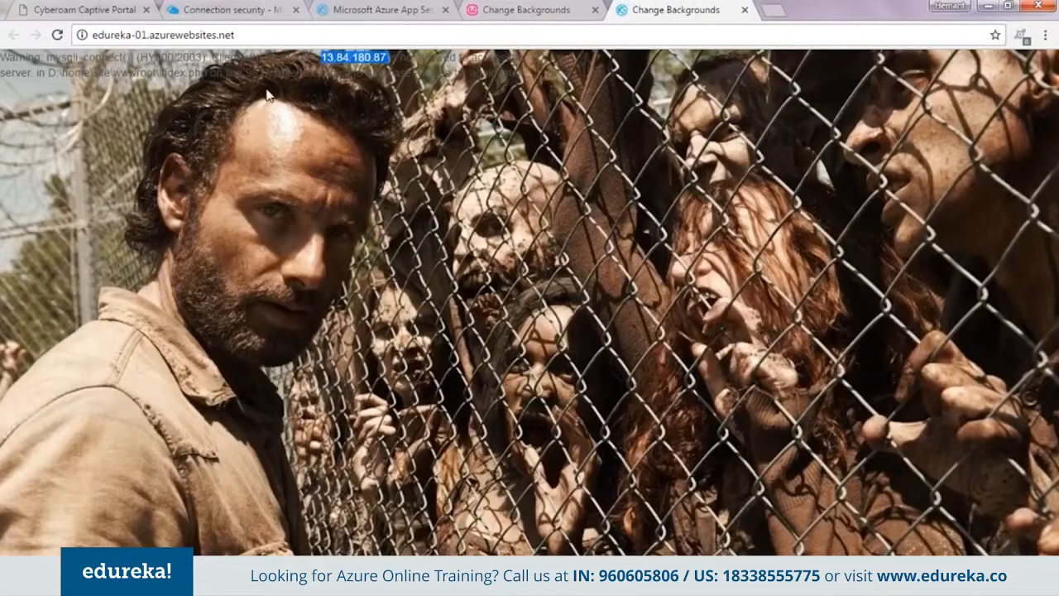
left_click(259, 58)
left_click_drag(285, 57, 455, 57)
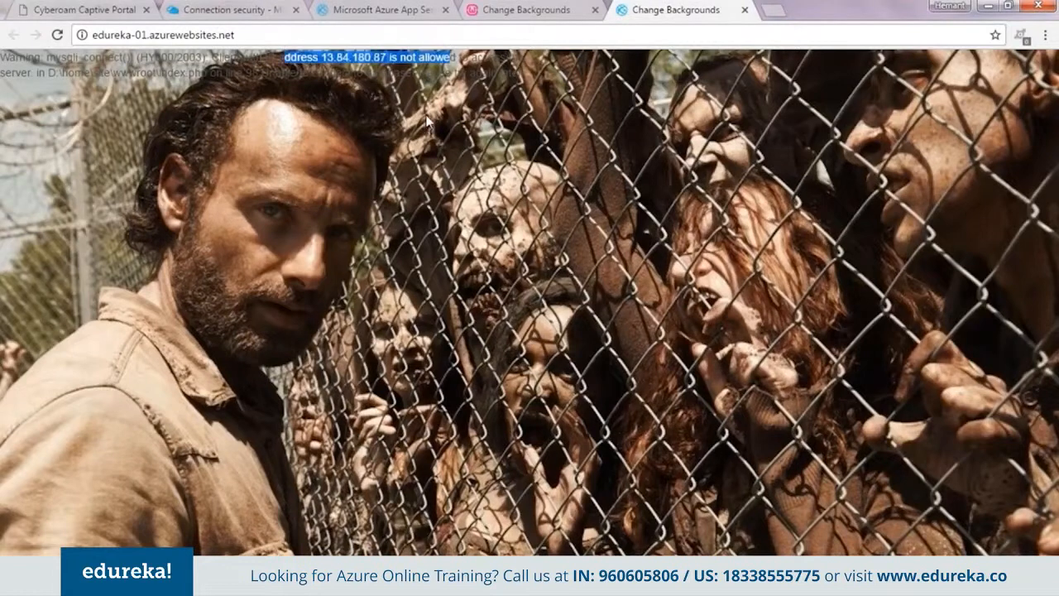
left_click(231, 10)
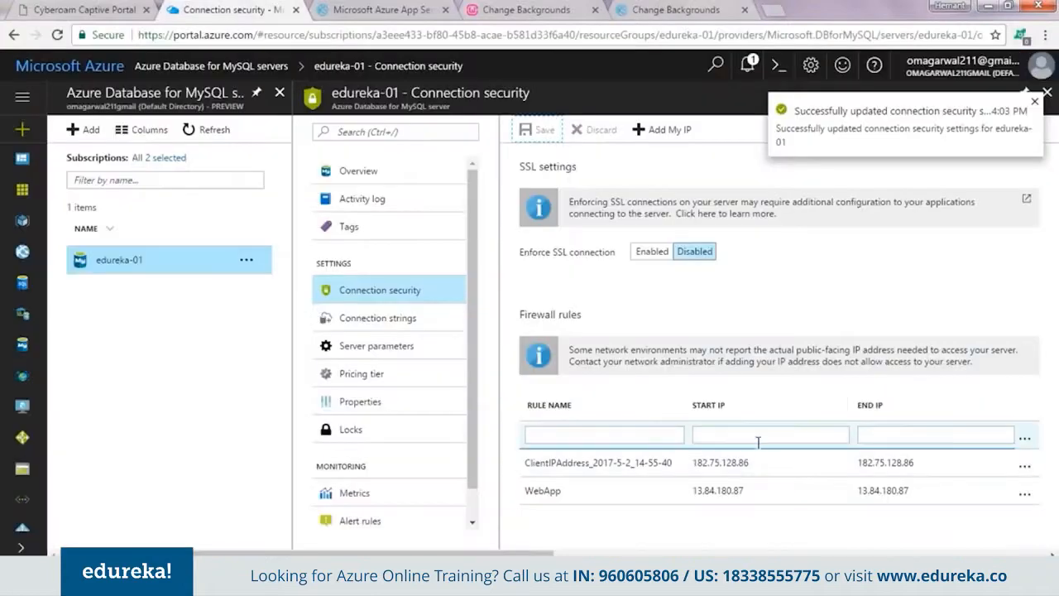
left_click(664, 11)
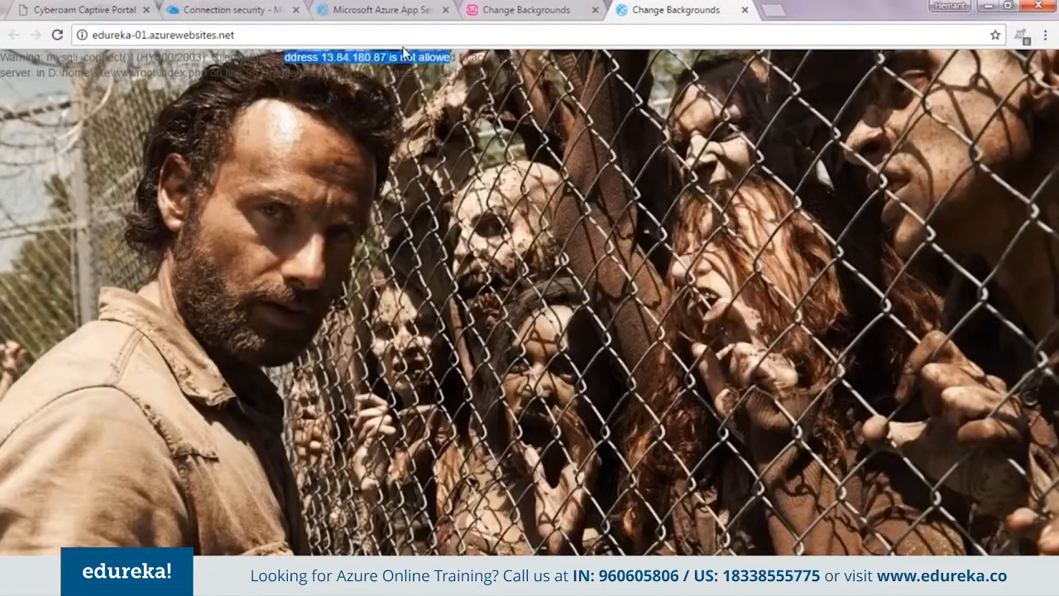
Reload the edureka-01 website to check its database connection and changing backgrounds, and switch to the Demo slide
left_click(57, 35)
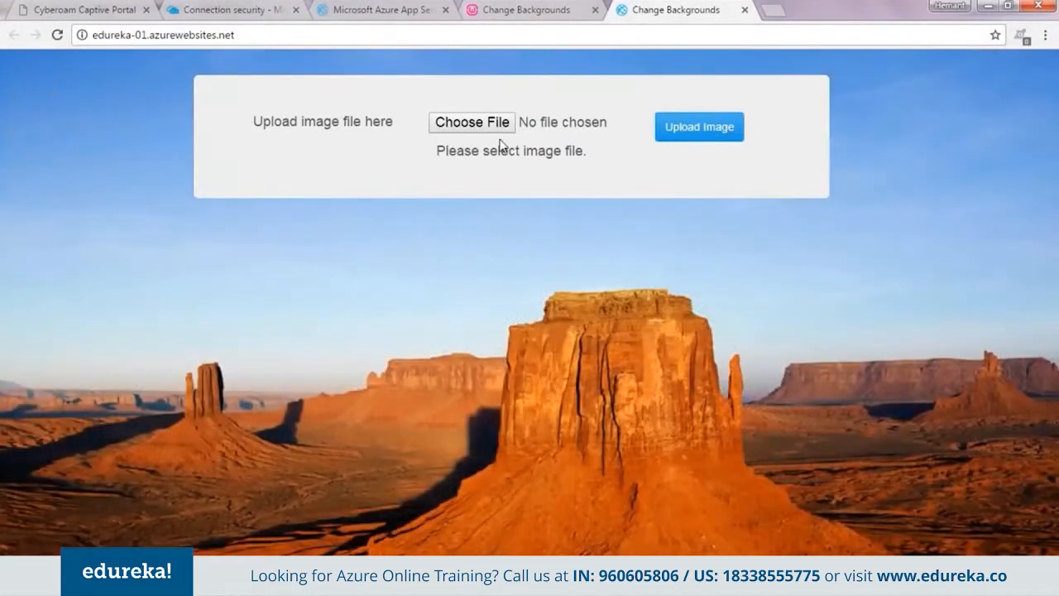
left_click(292, 34)
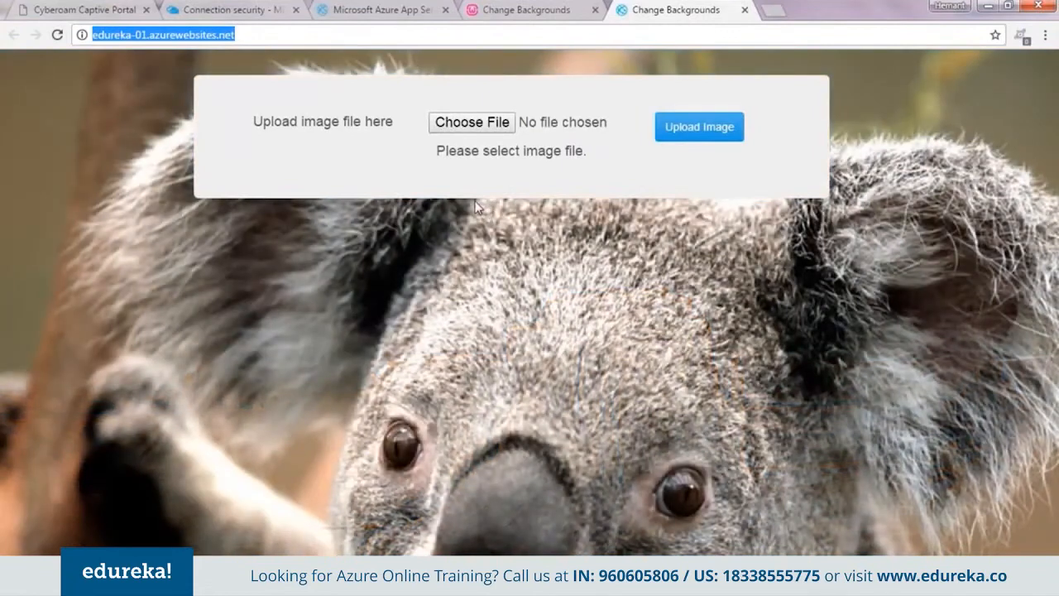
key("alt+Tab")
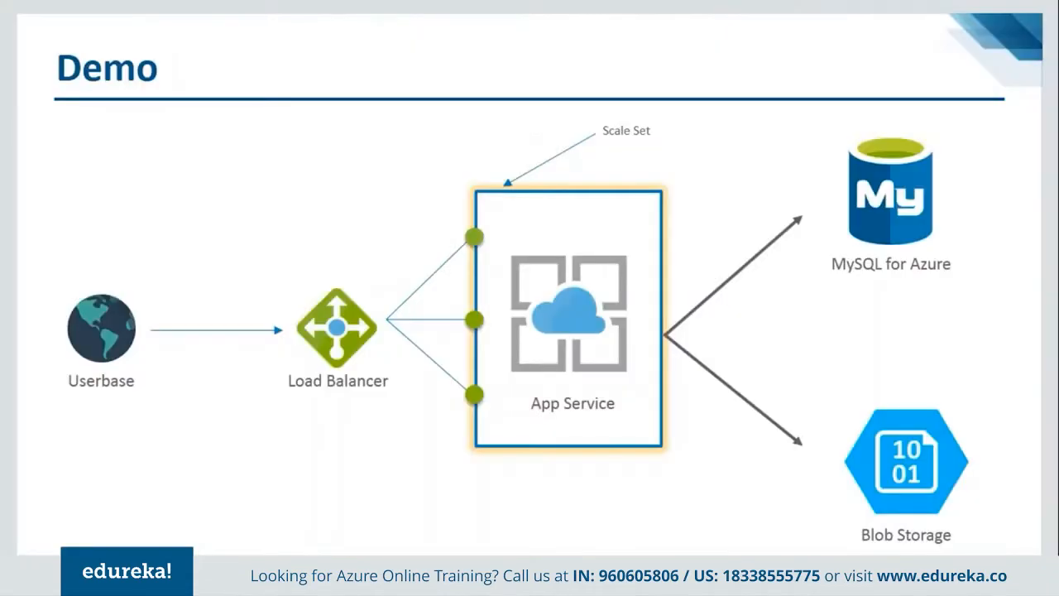